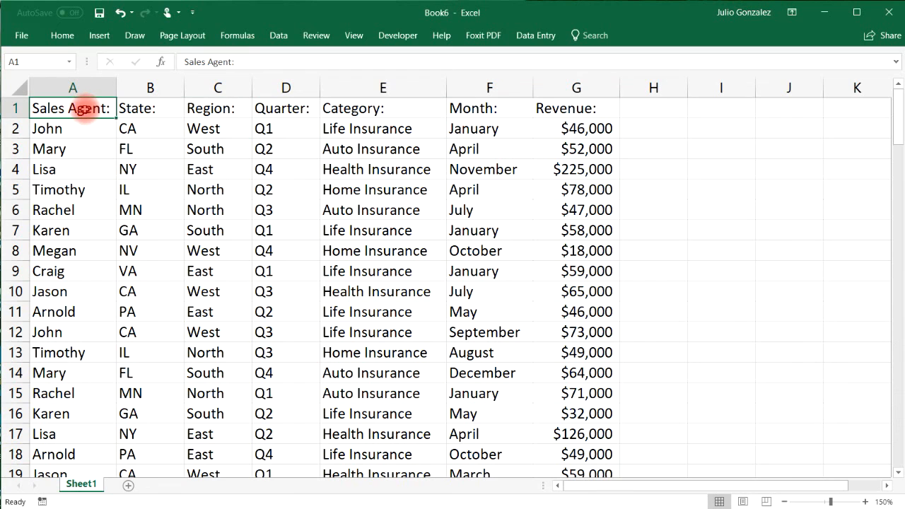
Inspect the State, Region, revenue 46000, January, Q1 and Life Insurance cells in the first data rows.
left_click(140, 108)
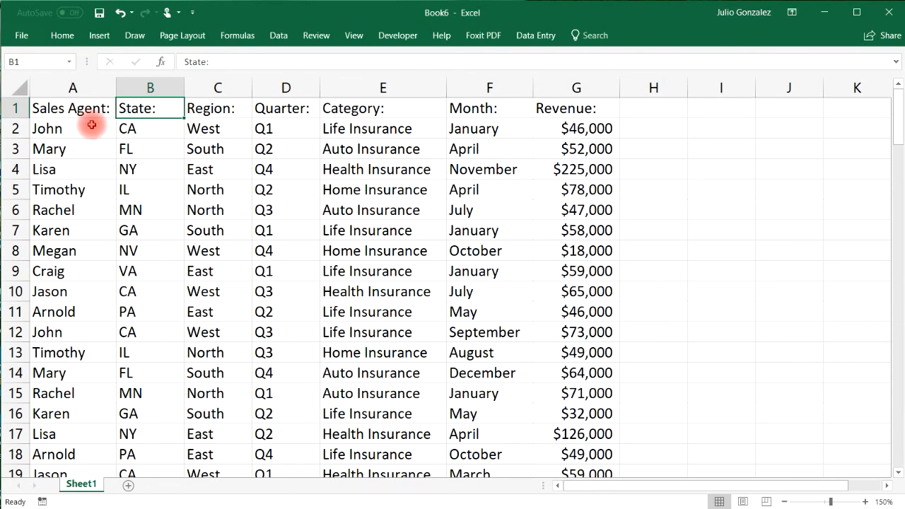
left_click(211, 108)
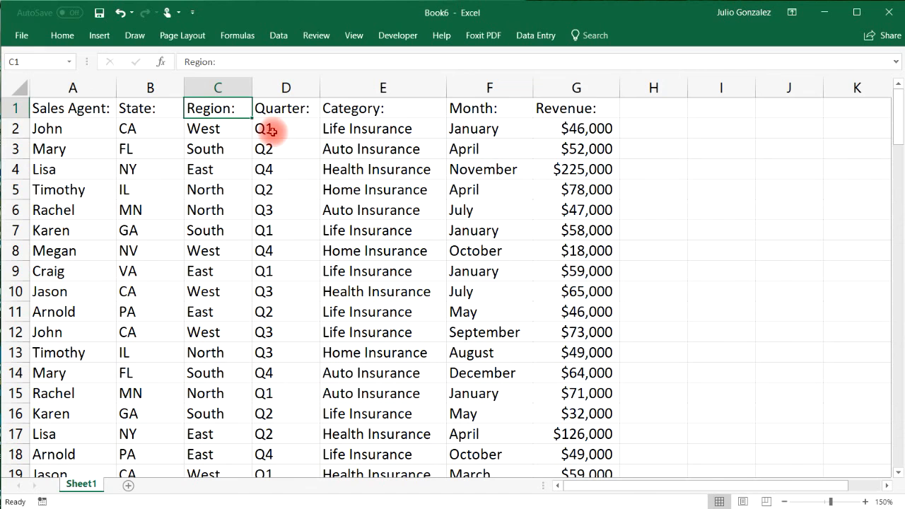
left_click(594, 129)
left_click(488, 131)
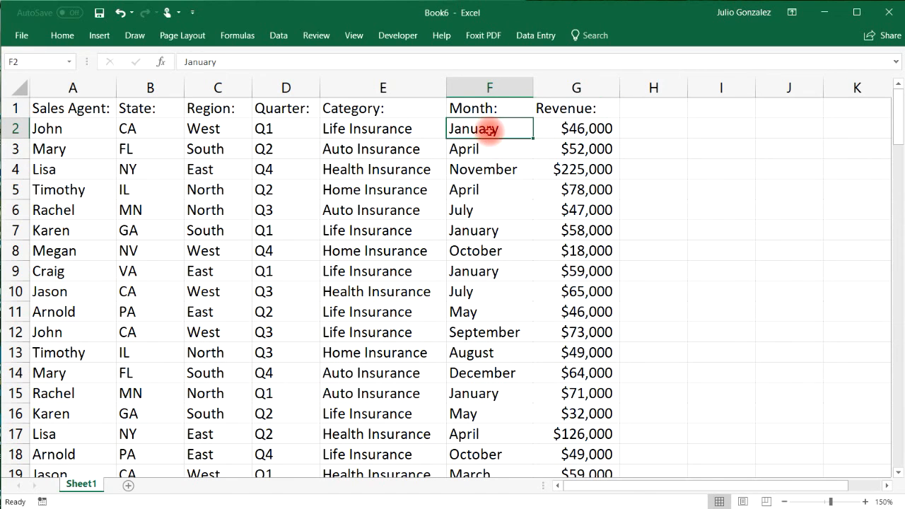
left_click(285, 130)
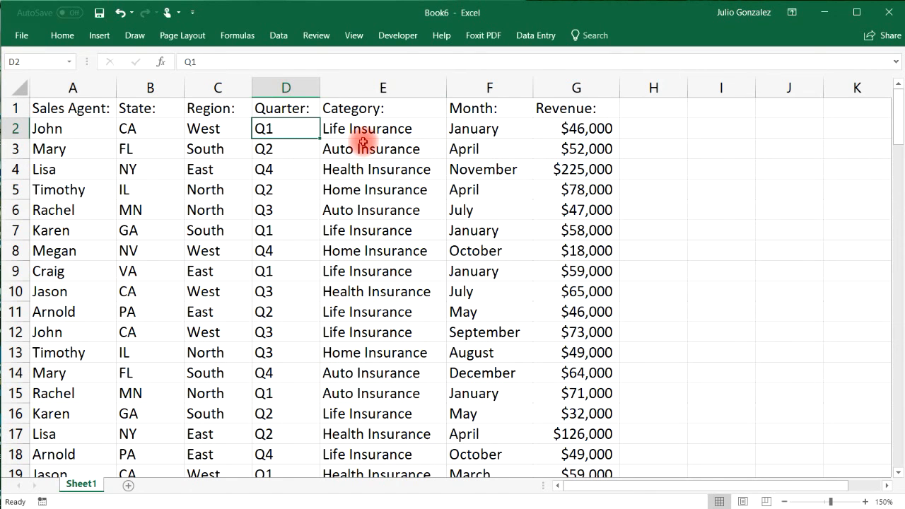
left_click(387, 128)
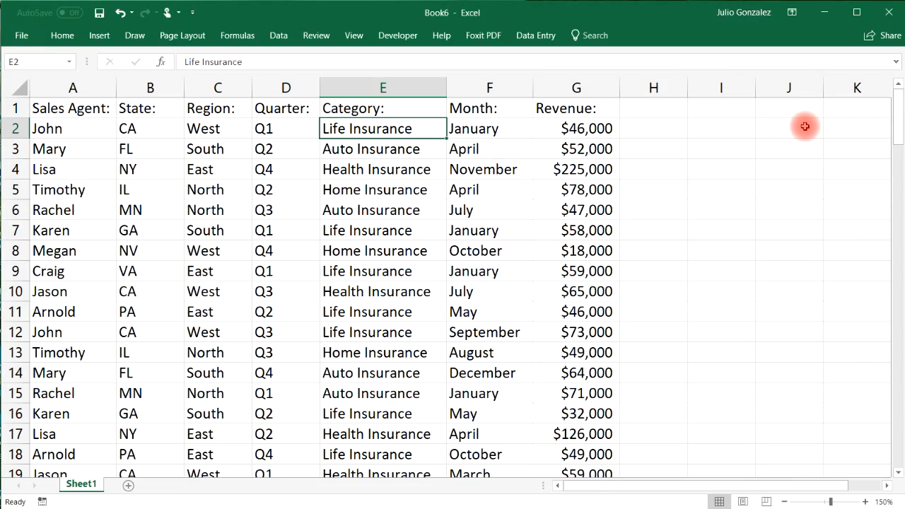
mouse_move(894, 114)
left_mouse_down()
mouse_move(874, 256)
mouse_move(868, 430)
mouse_move(872, 191)
mouse_move(885, 106)
left_mouse_up()
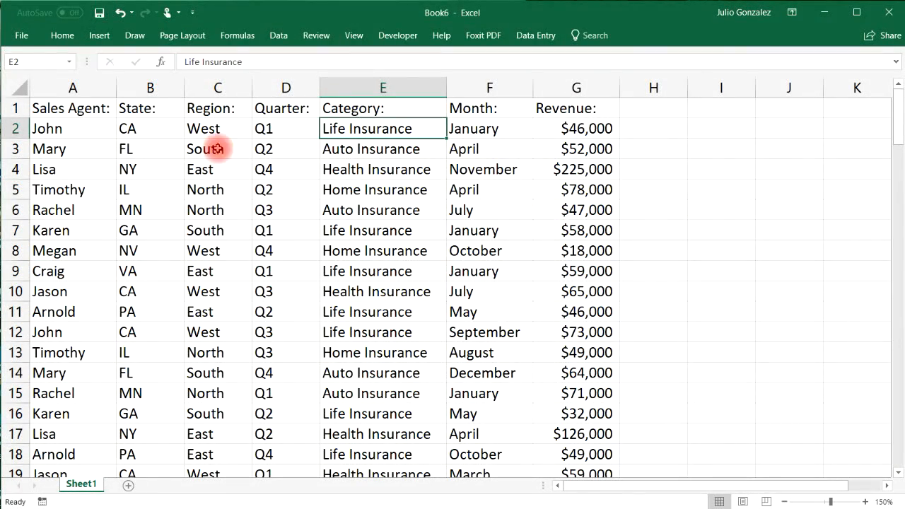
left_click(60, 128)
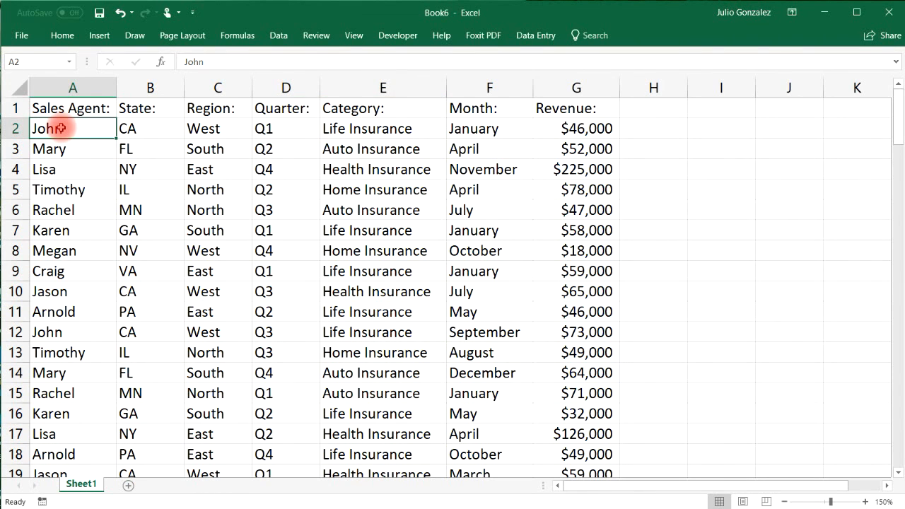
left_click(576, 128)
left_click(479, 131)
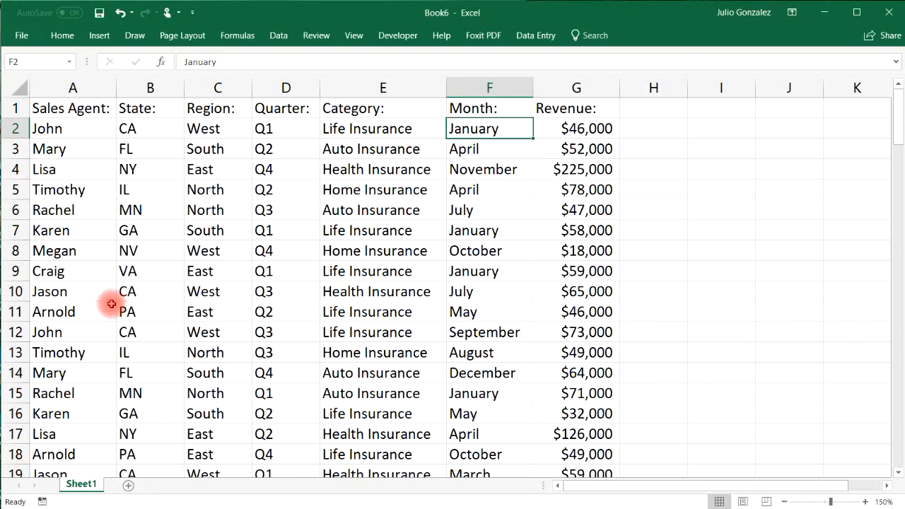
Select rows 12, 25 and 37 while scrolling down through the sales records.
left_click(44, 332)
left_click(20, 331)
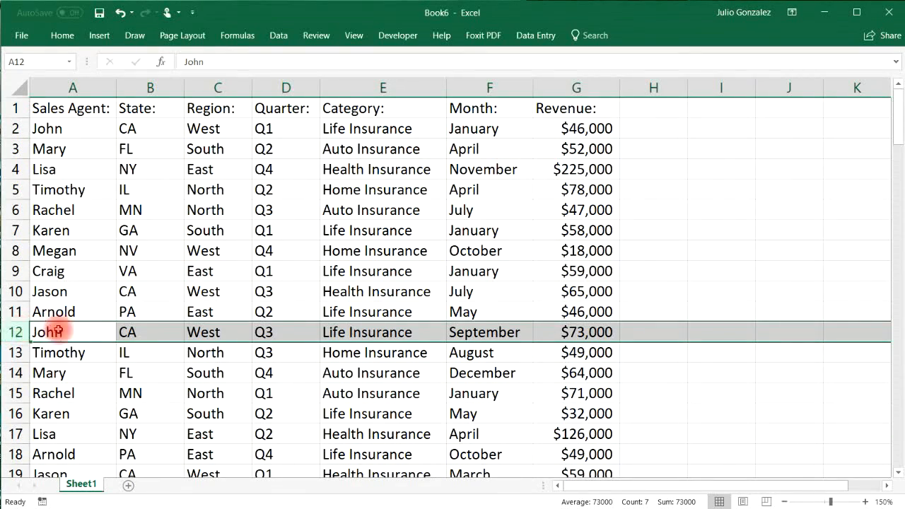
scroll(365, 324, "down", 2)
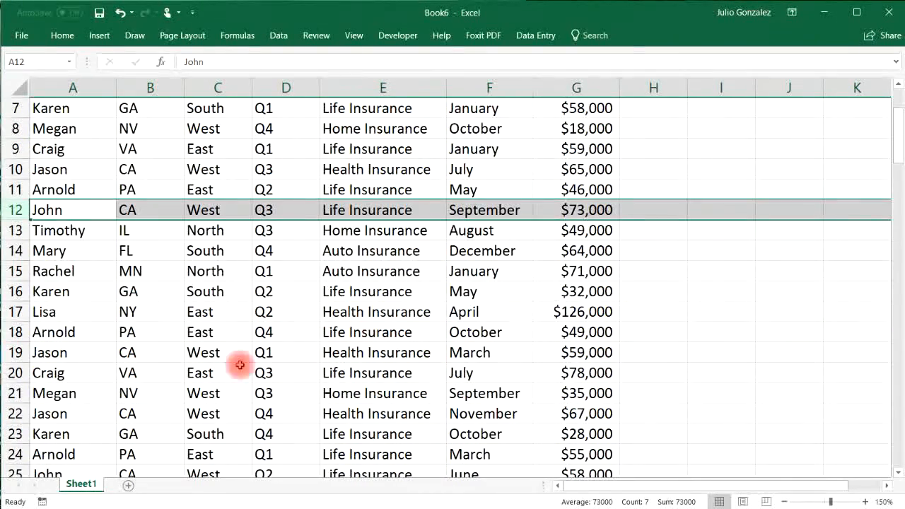
scroll(124, 390, "down", 1)
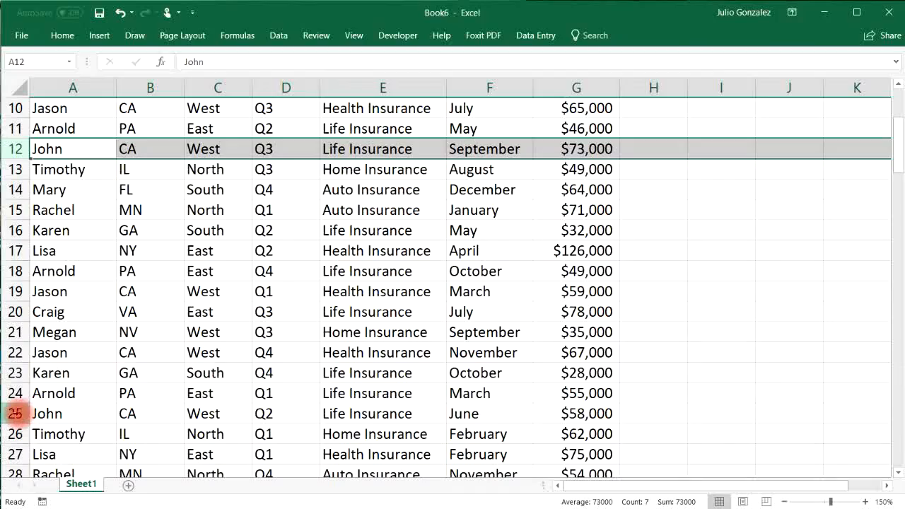
left_click(16, 414)
scroll(542, 370, "down", 4)
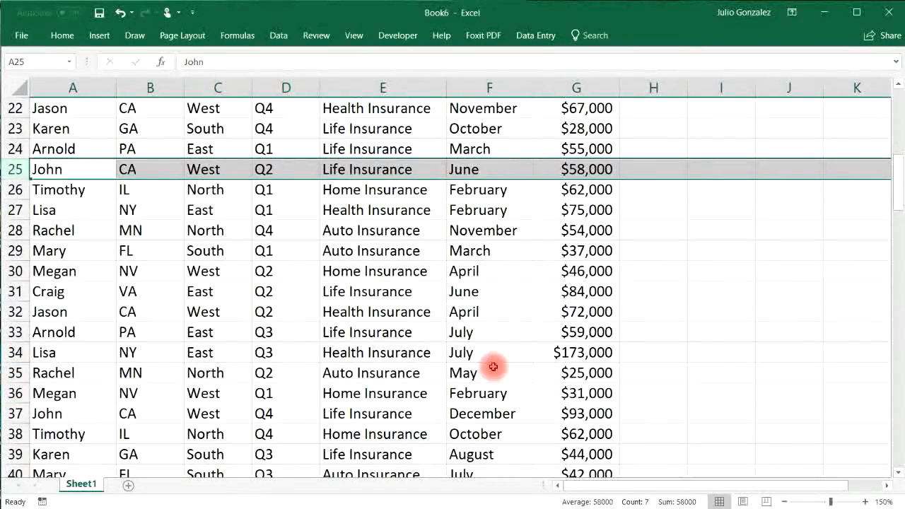
scroll(124, 373, "down", 1)
left_click(16, 352)
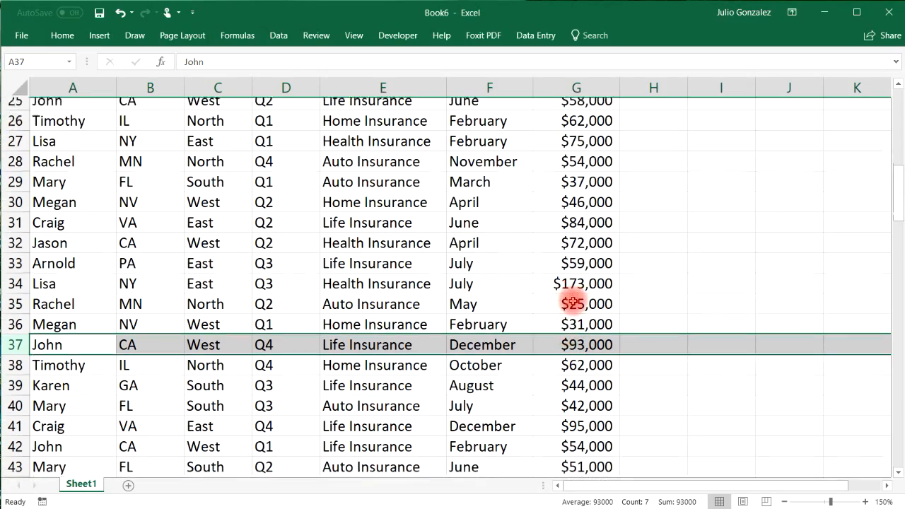
scroll(586, 293, "down", 7)
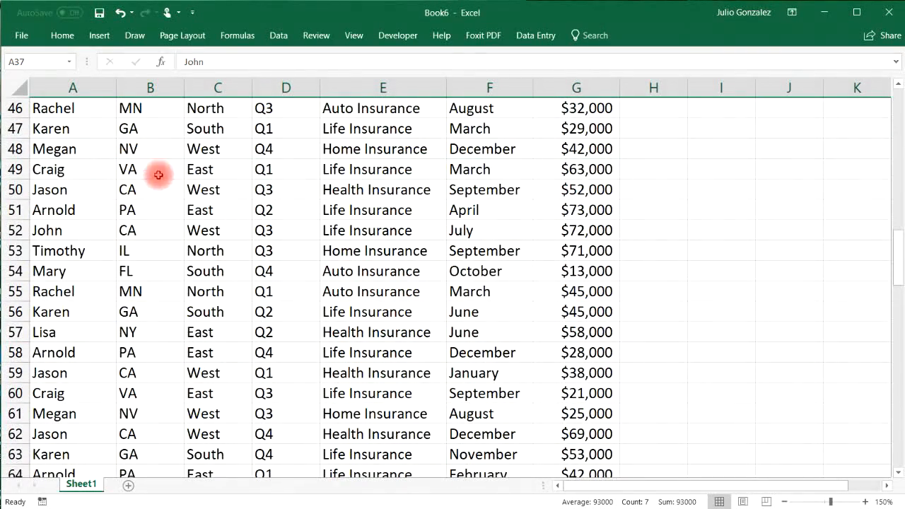
scroll(331, 259, "down", 10)
scroll(331, 260, "down", 7)
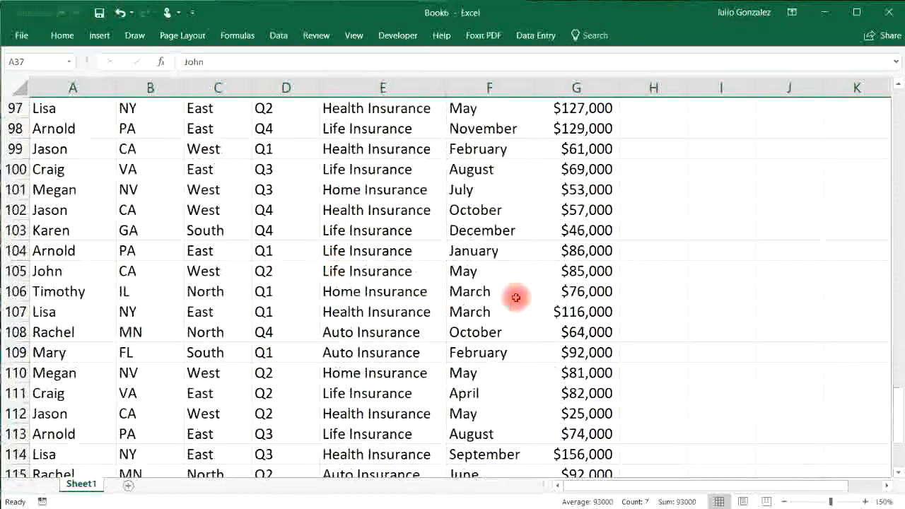
left_click_drag(899, 415, 897, 106)
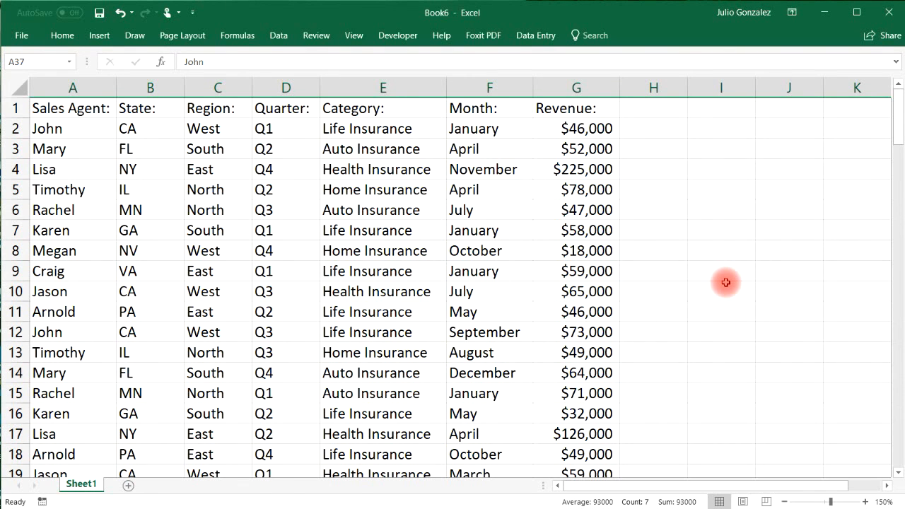
Convert the whole sales range A1:G121 into a table with headers.
left_click(219, 191)
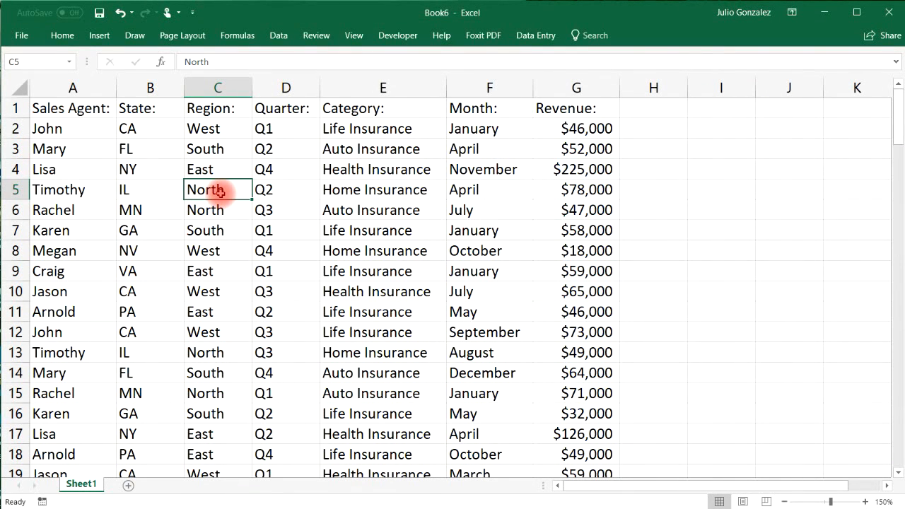
key("ctrl+a")
mouse_move(892, 118)
left_mouse_down()
mouse_move(889, 460)
mouse_move(899, 243)
mouse_move(891, 113)
left_mouse_up()
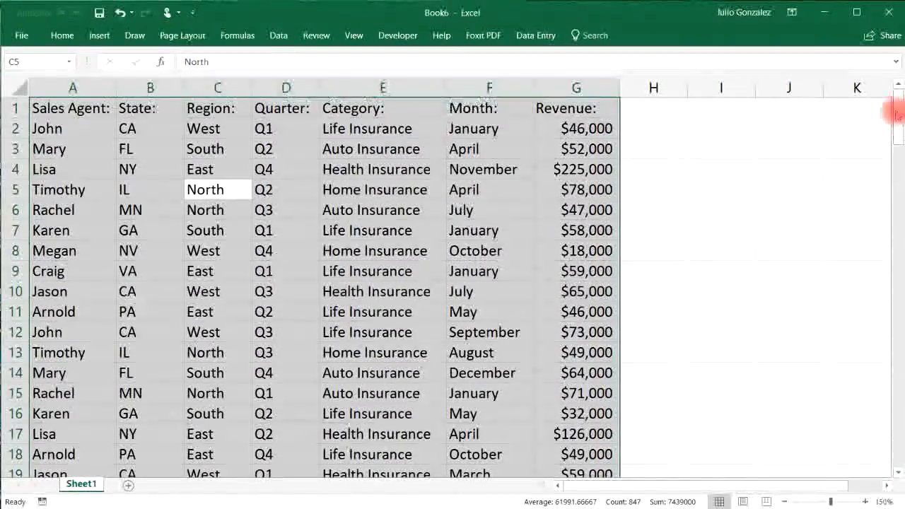
left_click(100, 35)
left_click(117, 64)
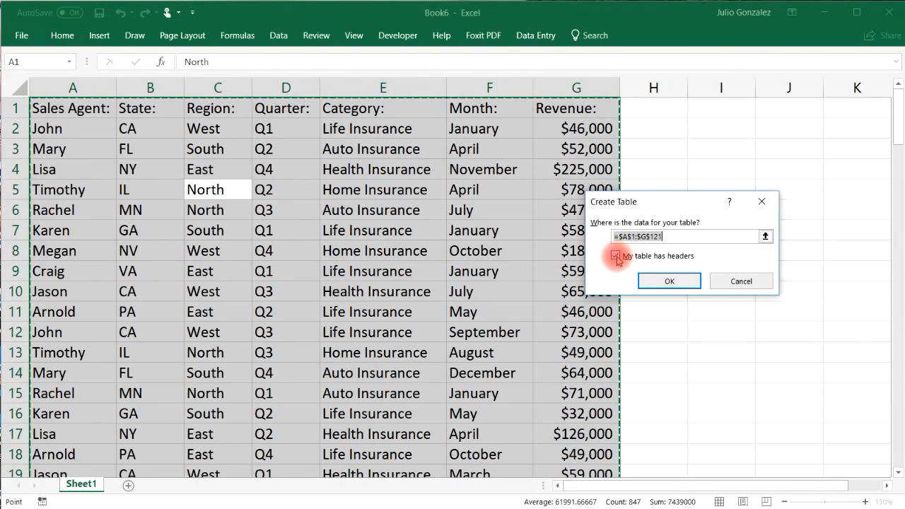
left_click(673, 282)
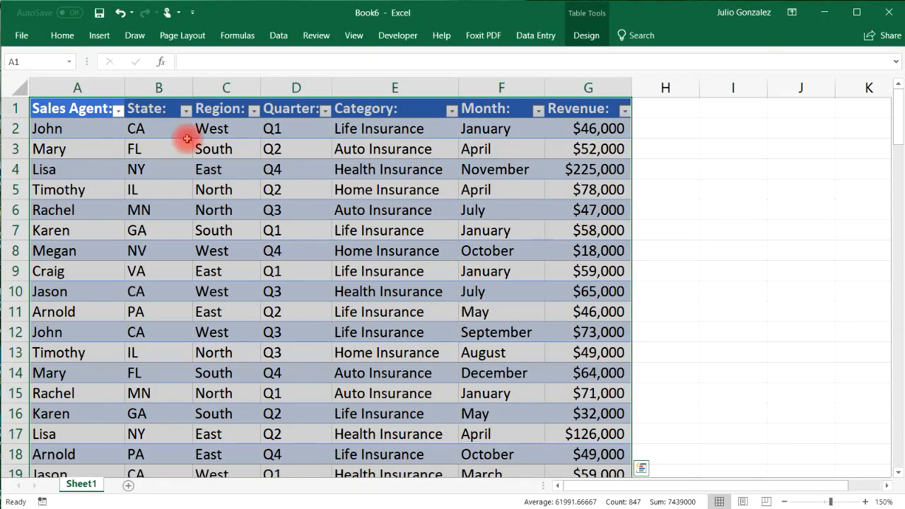
Insert a PivotTable from Table1 onto a new worksheet.
left_click(99, 36)
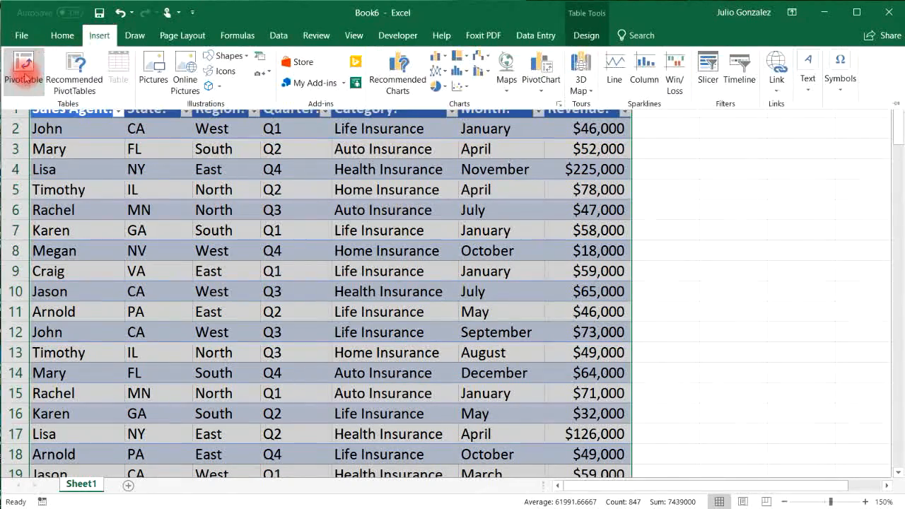
left_click(21, 69)
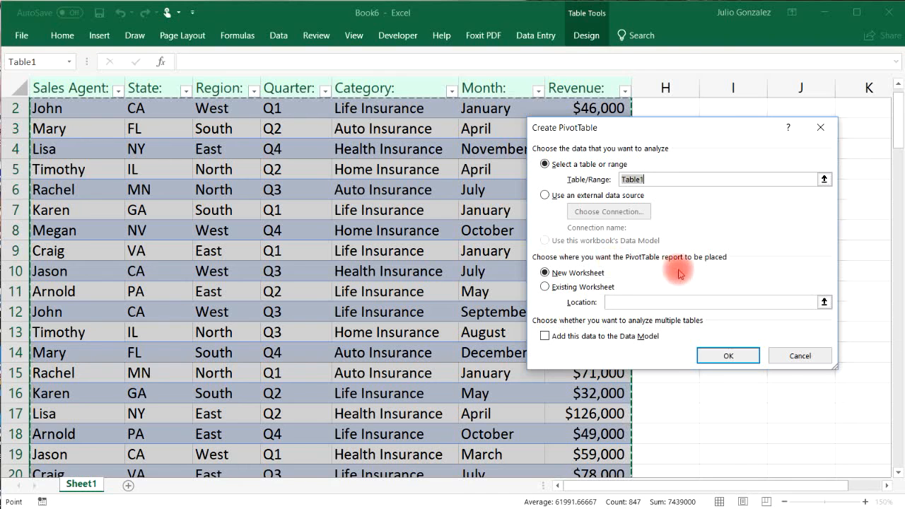
left_click(707, 351)
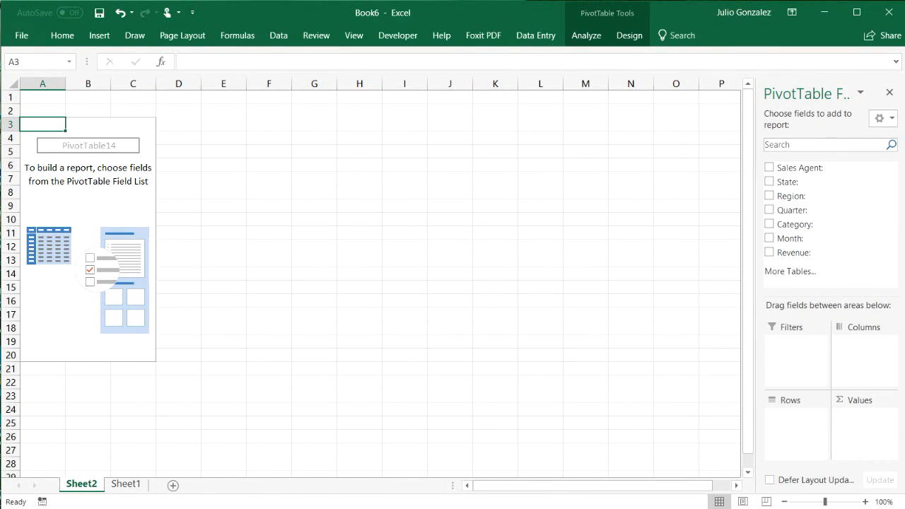
left_click(555, 397)
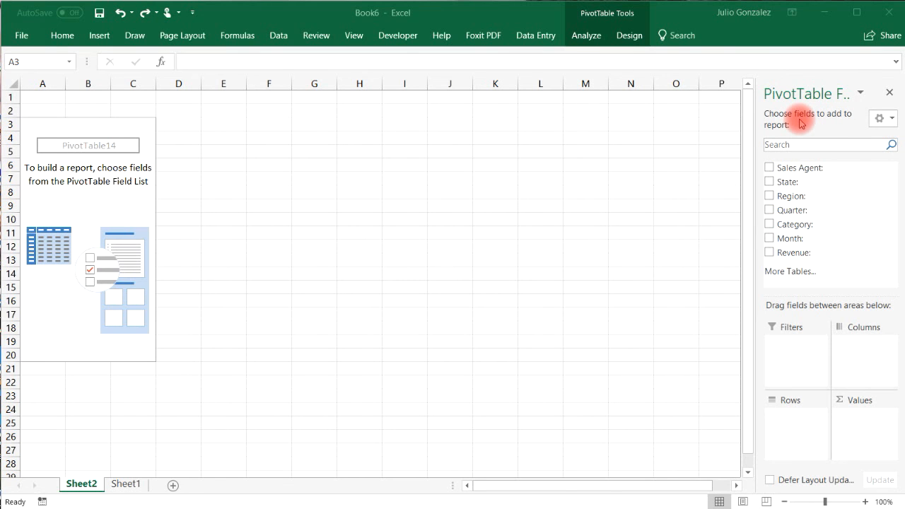
Add Sales Agent as rows and Sum of Revenue as values, checking the 710000 and 570000 rows.
left_click(769, 168)
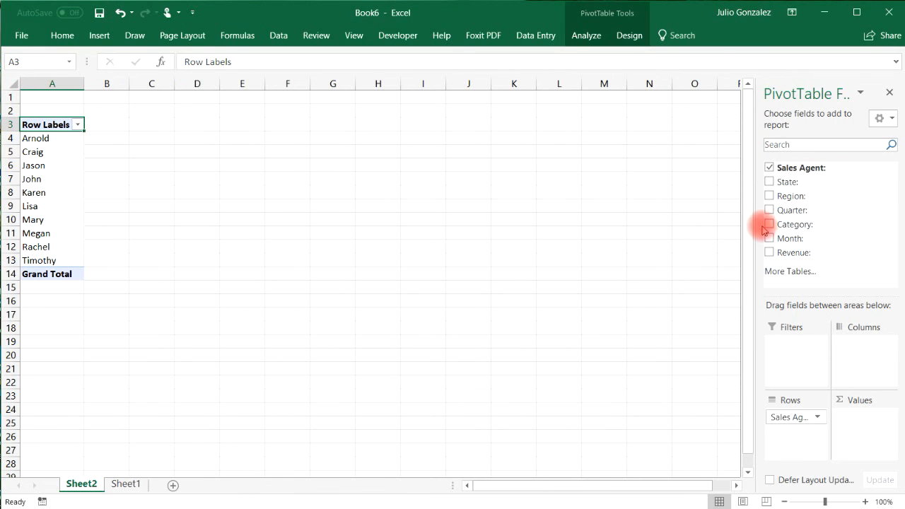
left_click(768, 252)
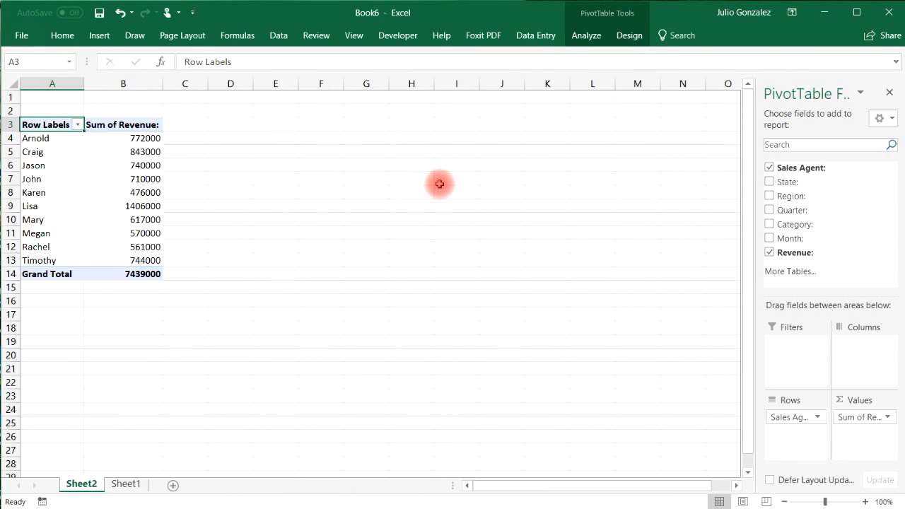
left_click_drag(31, 179, 86, 183)
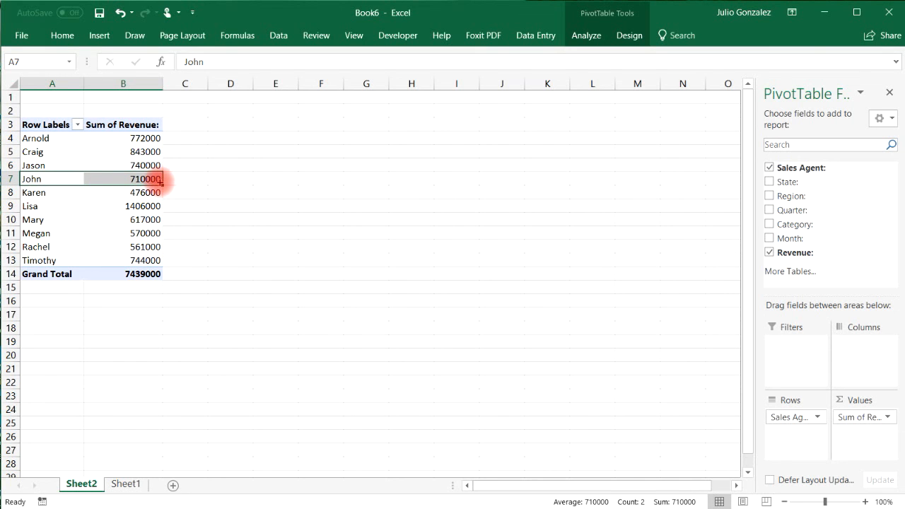
left_click_drag(36, 233, 88, 231)
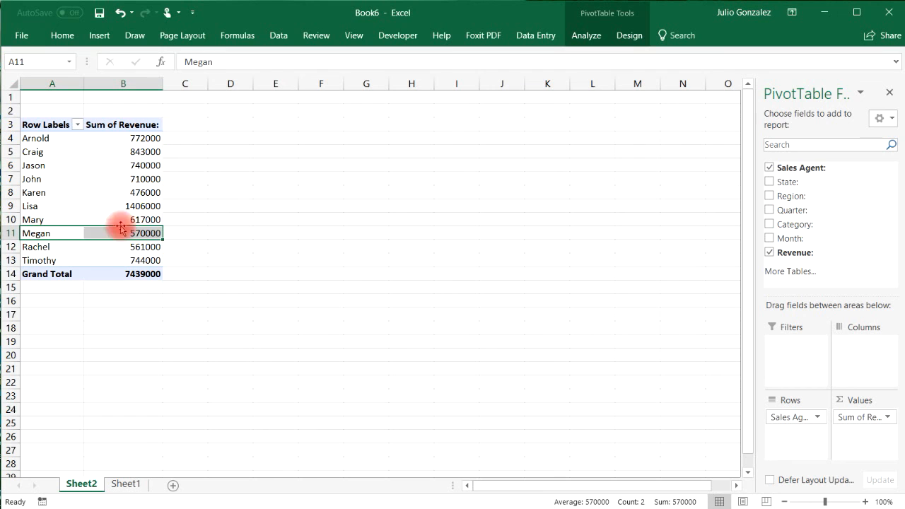
Select the entire PivotTable with Ctrl+A and bring up the Insert options.
mouse_move(141, 205)
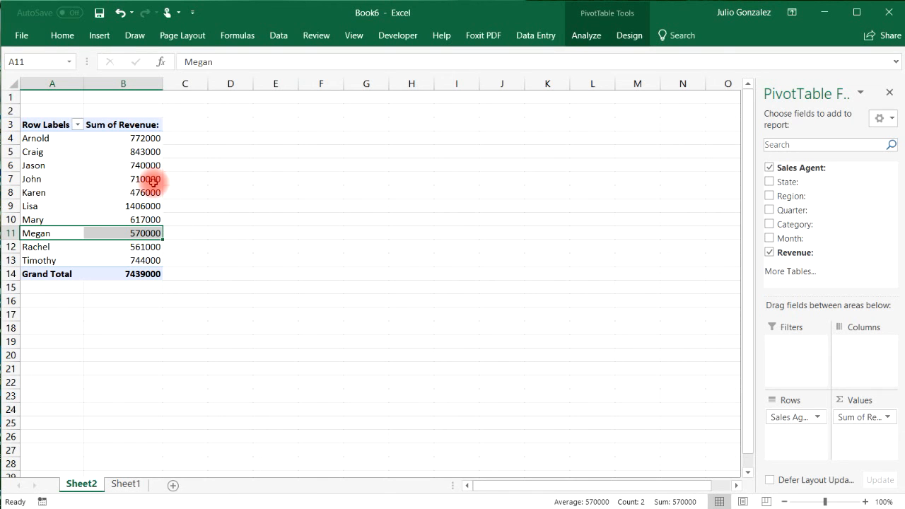
left_click(138, 190)
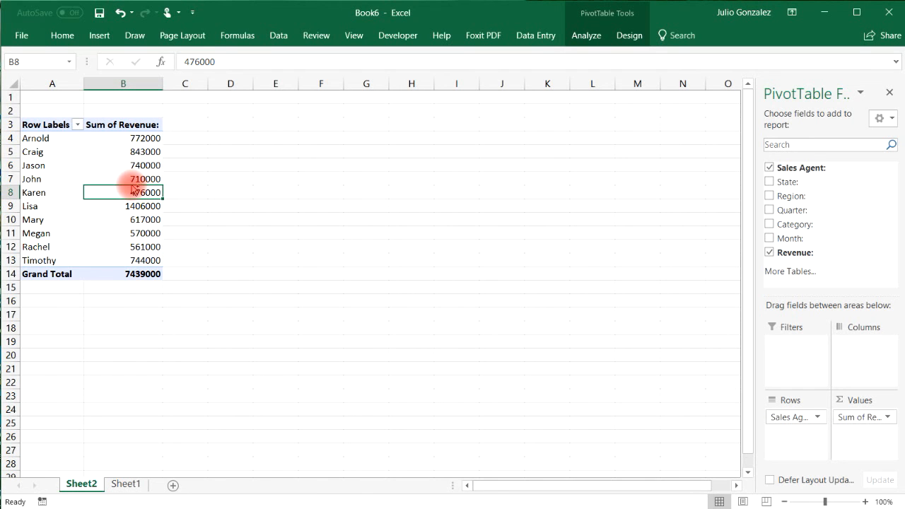
key("ctrl+a")
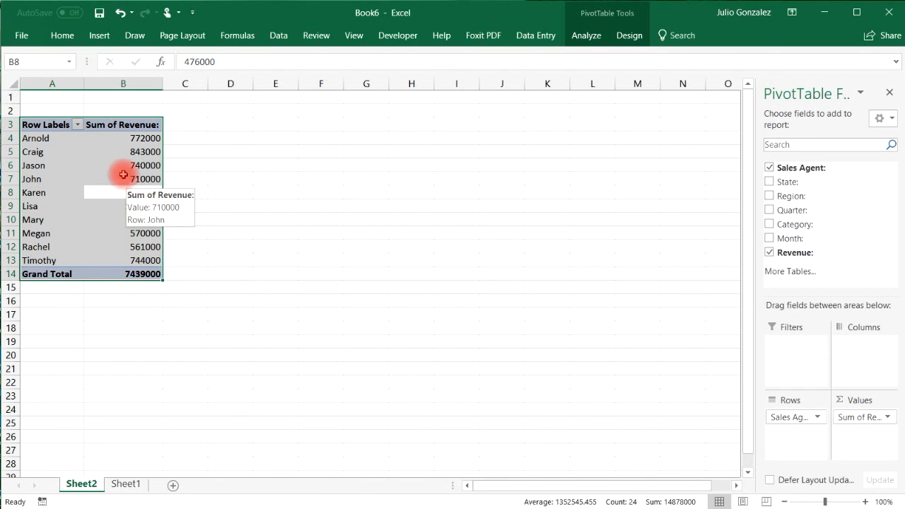
left_click(99, 36)
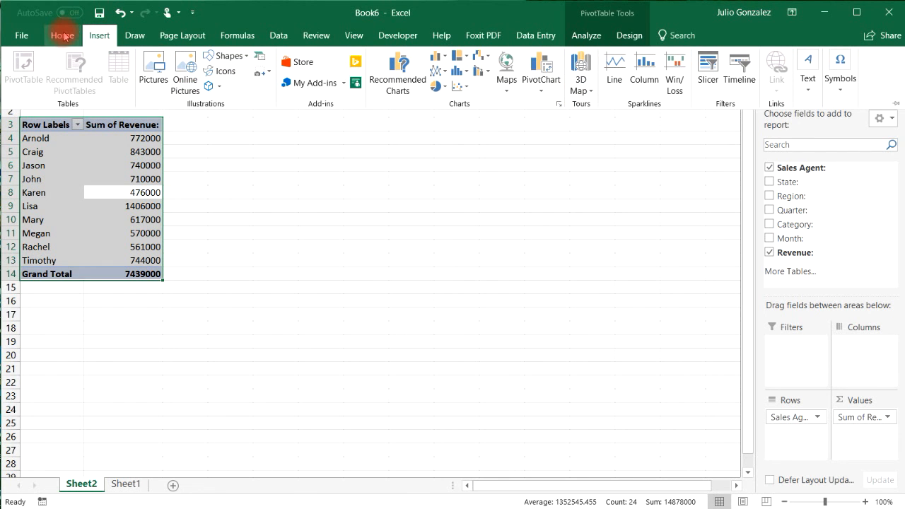
Insert a Clustered Bar PivotChart of revenue by agent after previewing the other bar variants.
left_click(542, 84)
left_click(546, 106)
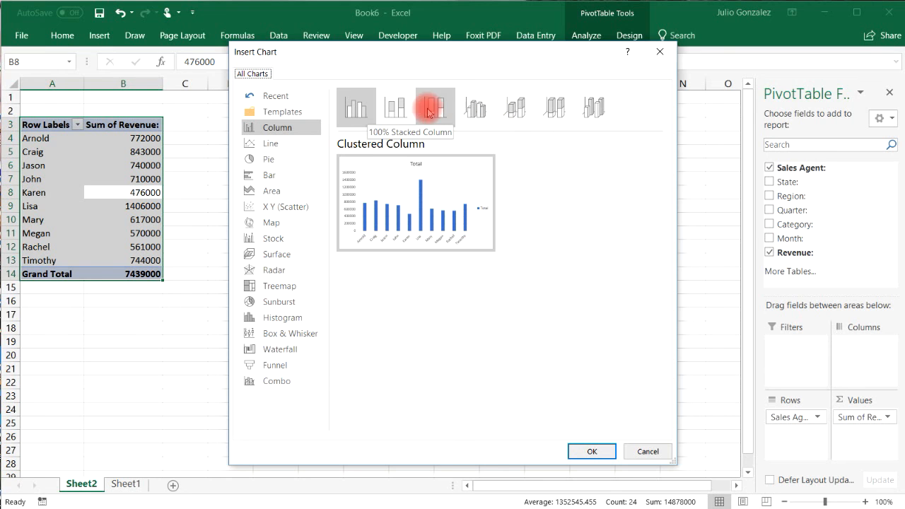
left_click(275, 176)
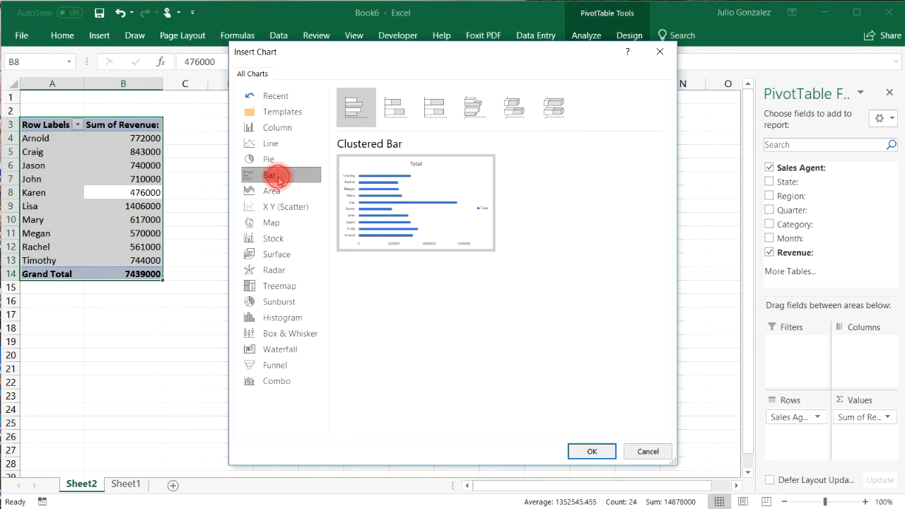
left_click(395, 106)
left_click(434, 106)
left_click(474, 107)
left_click(516, 108)
left_click(553, 107)
left_click(357, 110)
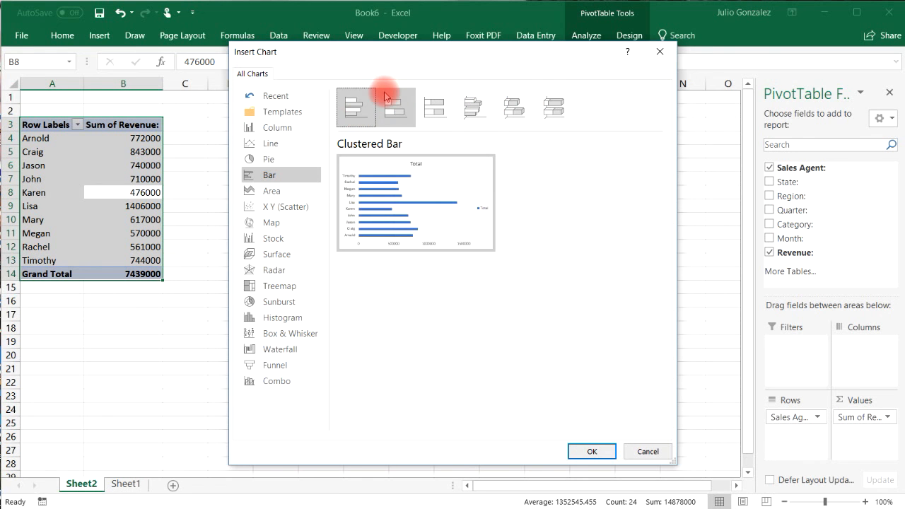
left_click(576, 450)
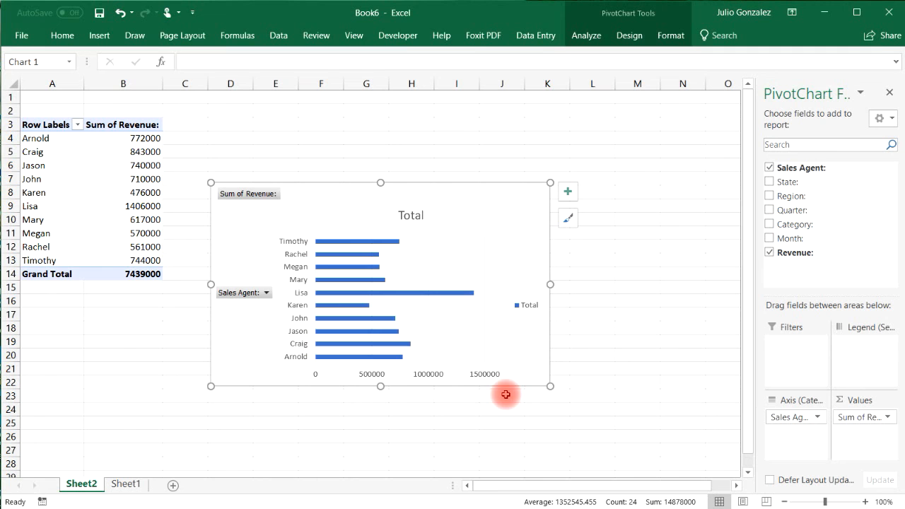
Add primary major horizontal gridlines to the bar chart.
left_click(571, 222)
left_click(568, 192)
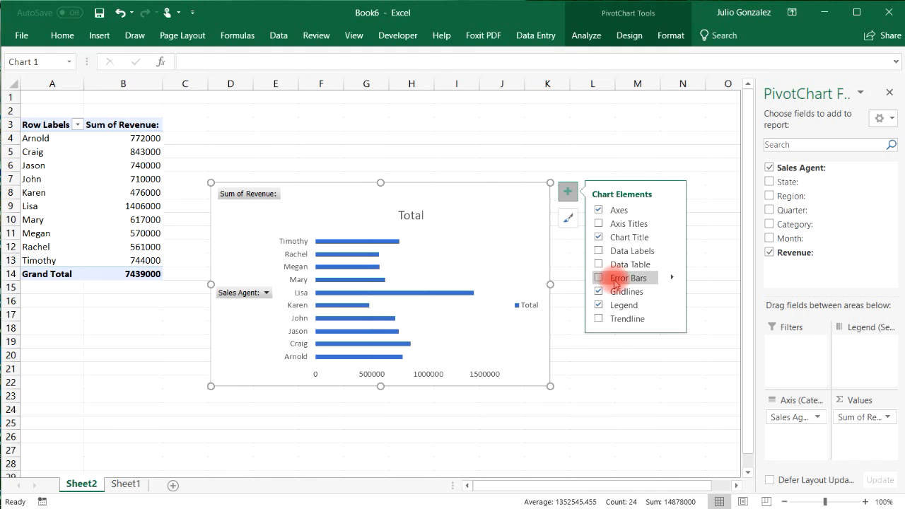
left_click(671, 292)
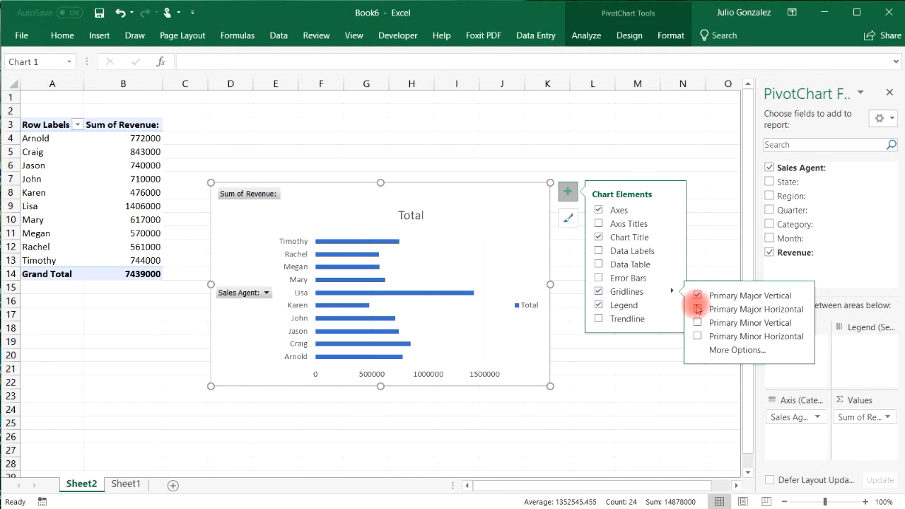
left_click(698, 310)
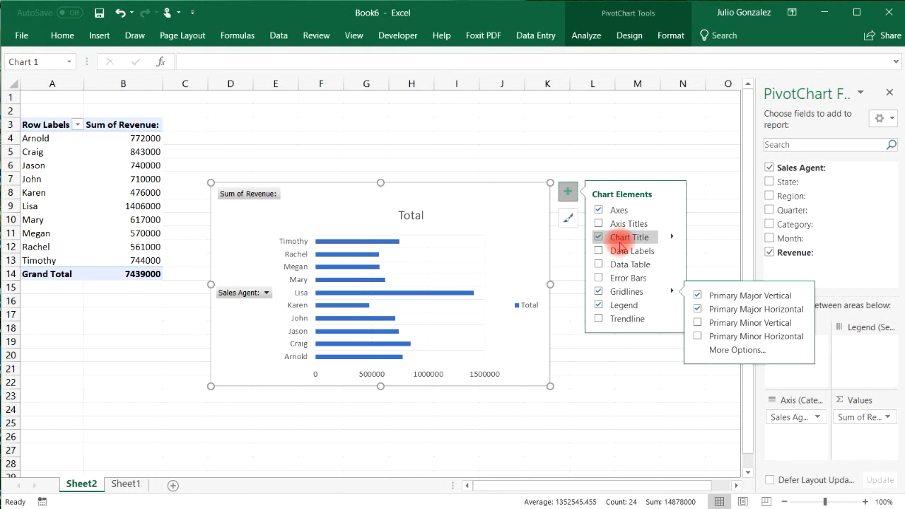
Replace the 'Total' chart title with 'Revenue By Sales Agents'.
double_click(424, 215)
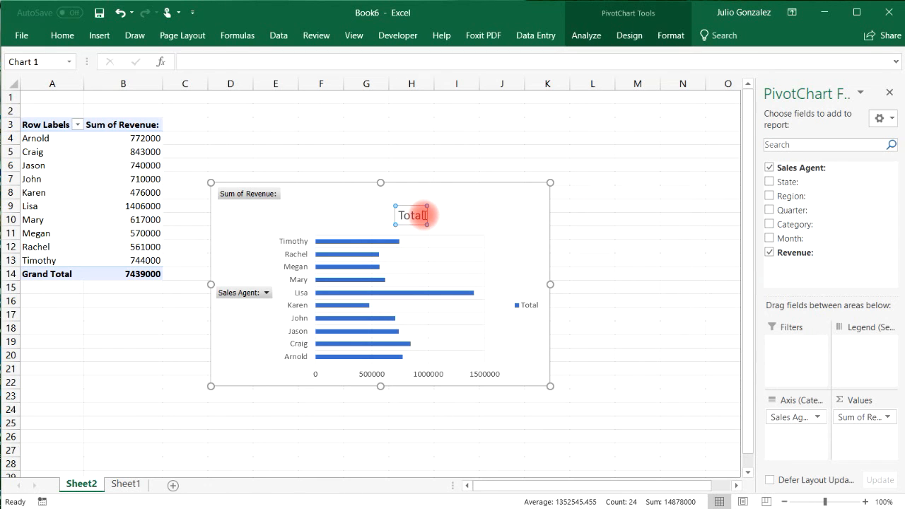
key("Delete")
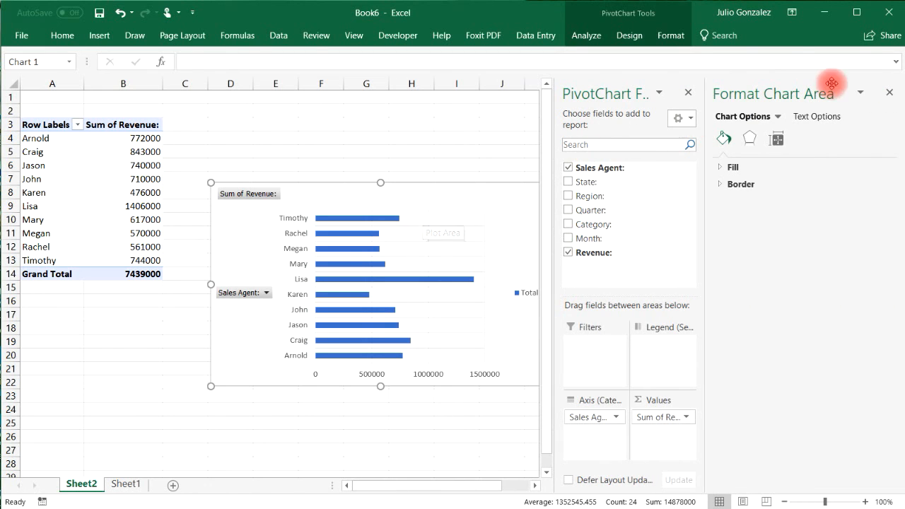
left_click(889, 92)
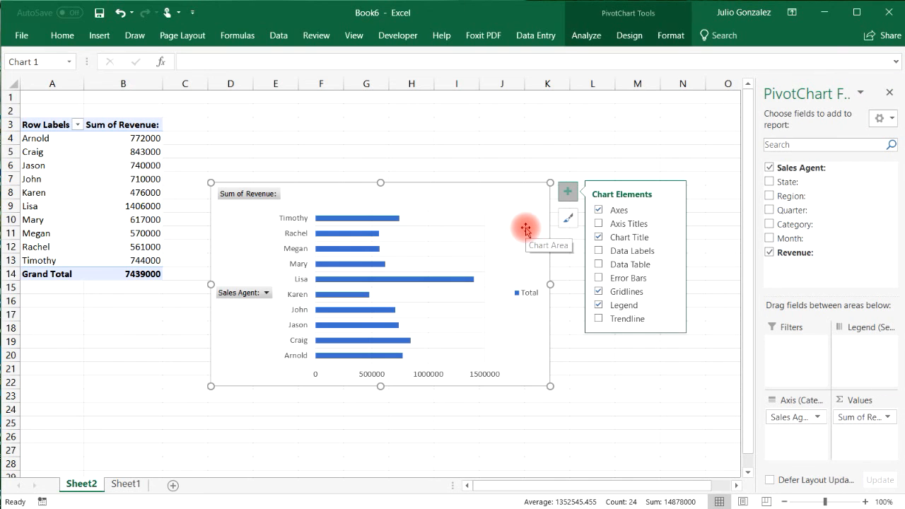
left_click(595, 224)
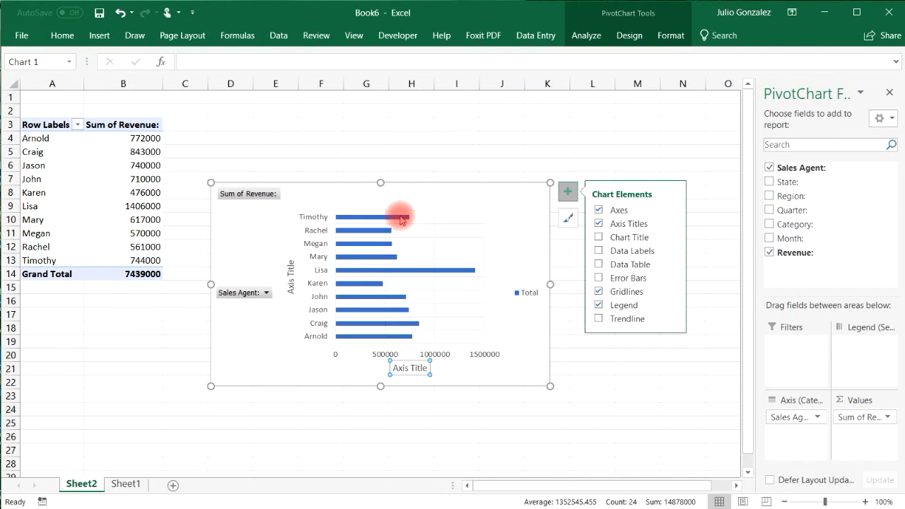
left_click(597, 225)
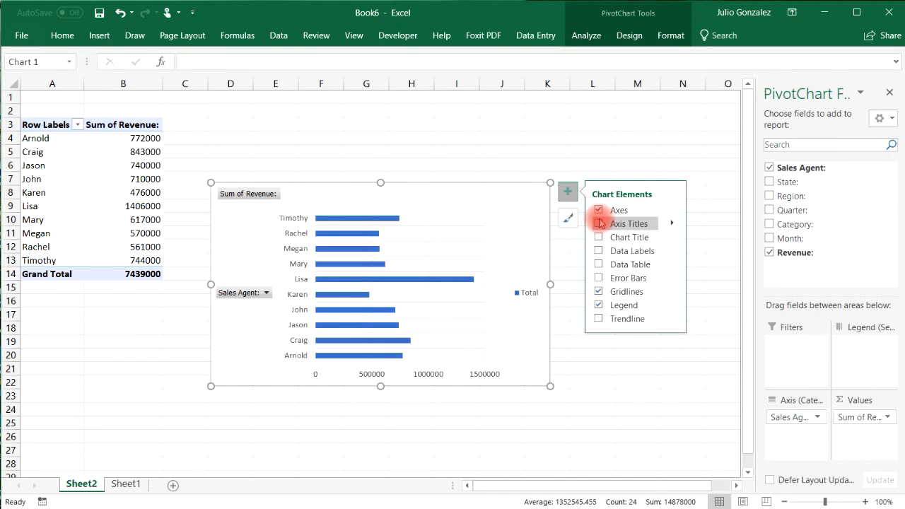
left_click(597, 237)
left_click(422, 217)
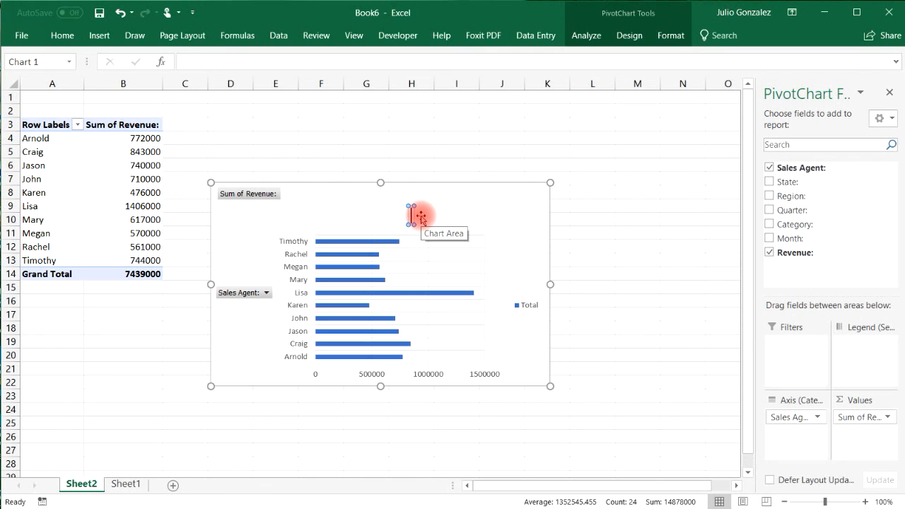
type("Revenue By S")
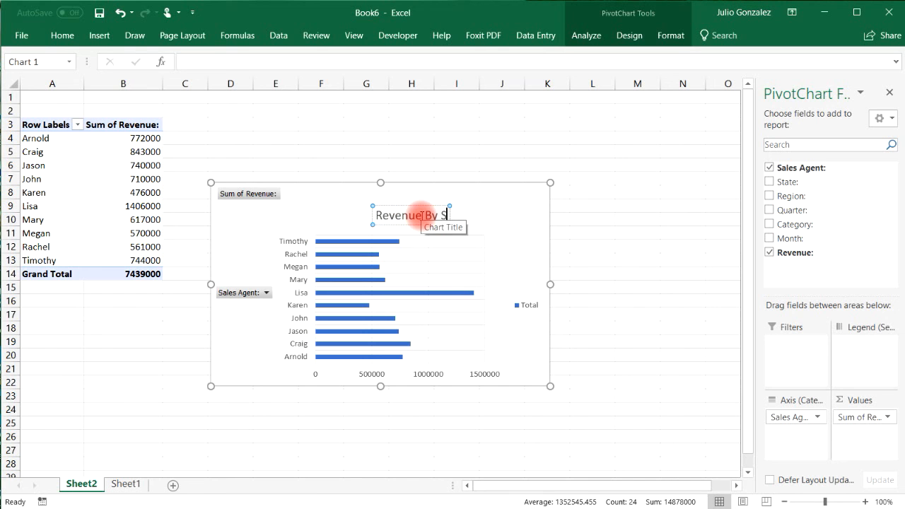
type("ales Agents")
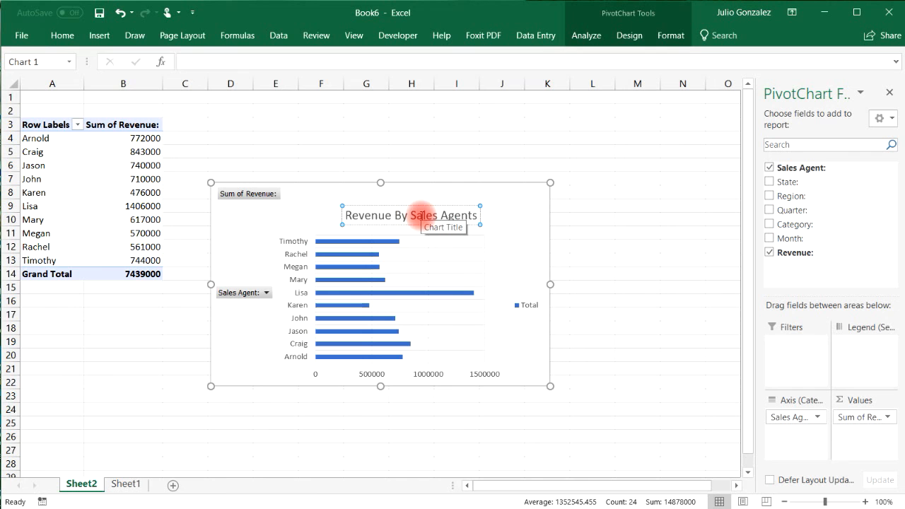
left_click(516, 214)
Remove the legend from the chart.
left_click(569, 219)
left_click(568, 192)
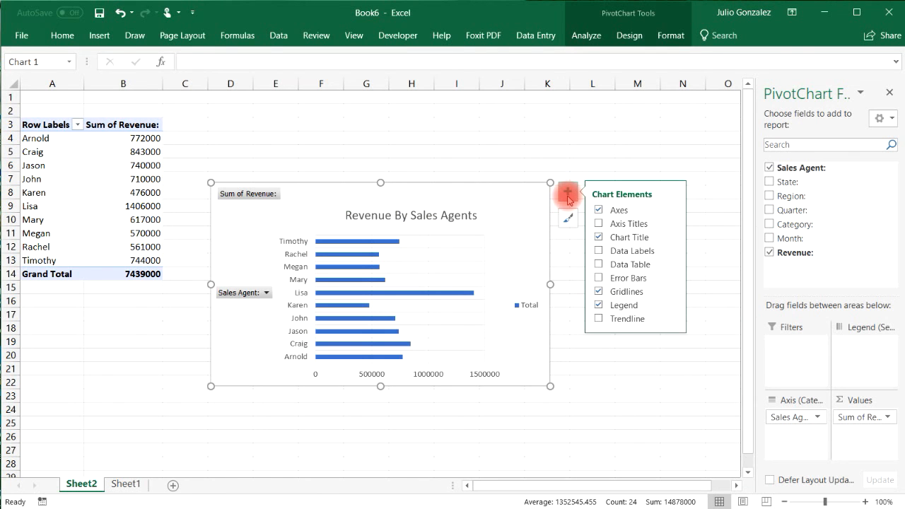
left_click(598, 306)
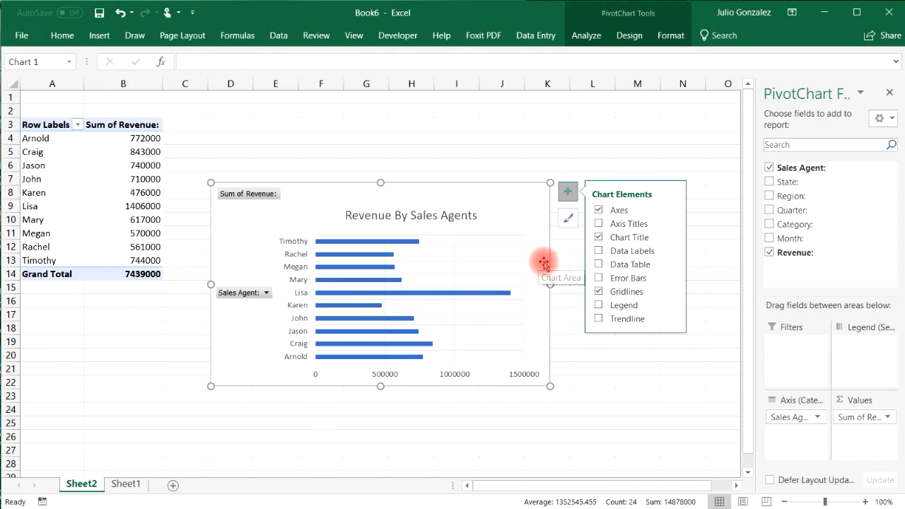
Fill the revenue bars with standard Red and deselect the chart.
right_click(404, 244)
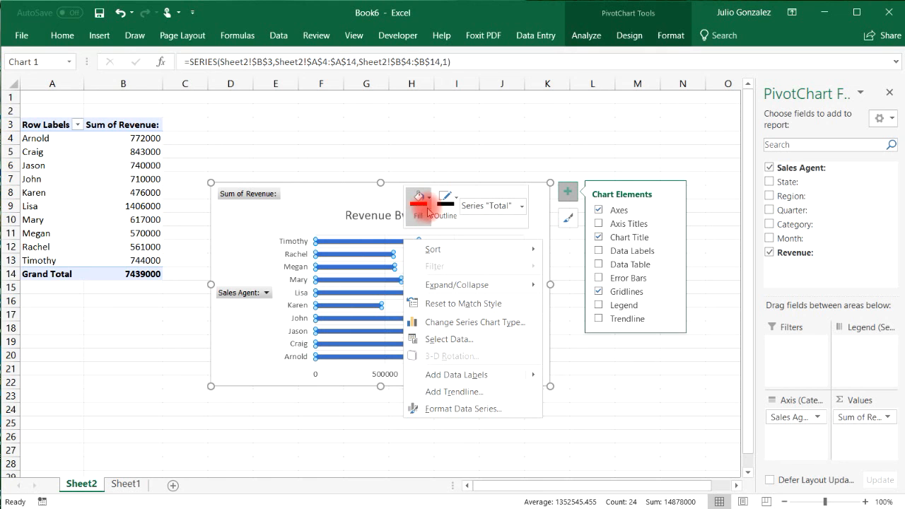
left_click(419, 200)
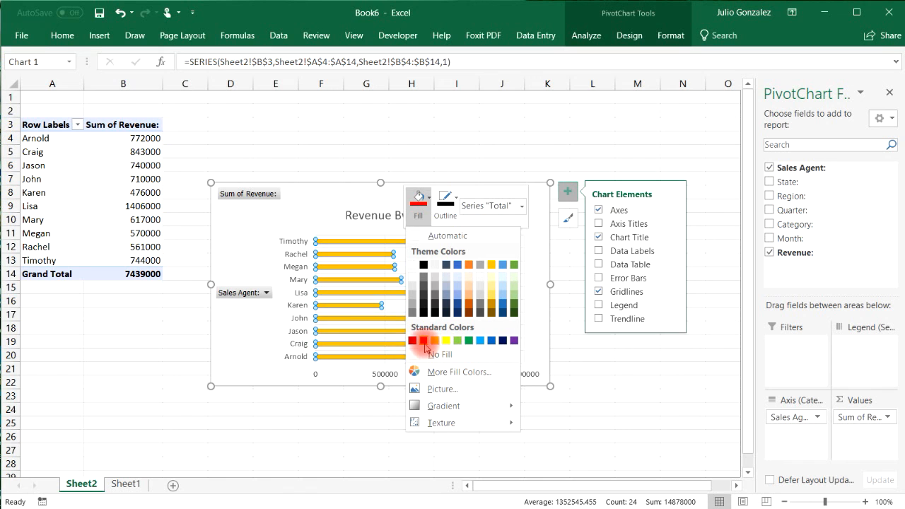
left_click(423, 341)
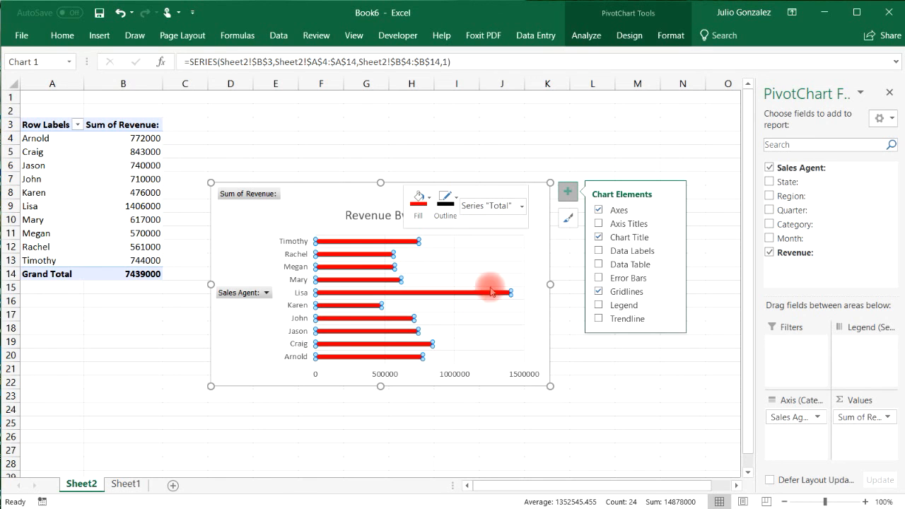
left_click(549, 150)
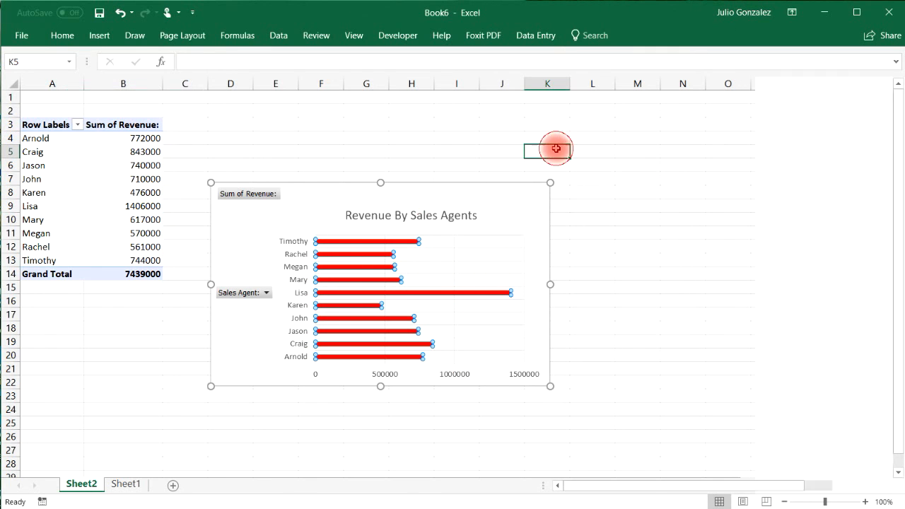
Move the red bar chart up so its top lines up with the PivotTable.
left_click_drag(521, 208, 505, 136)
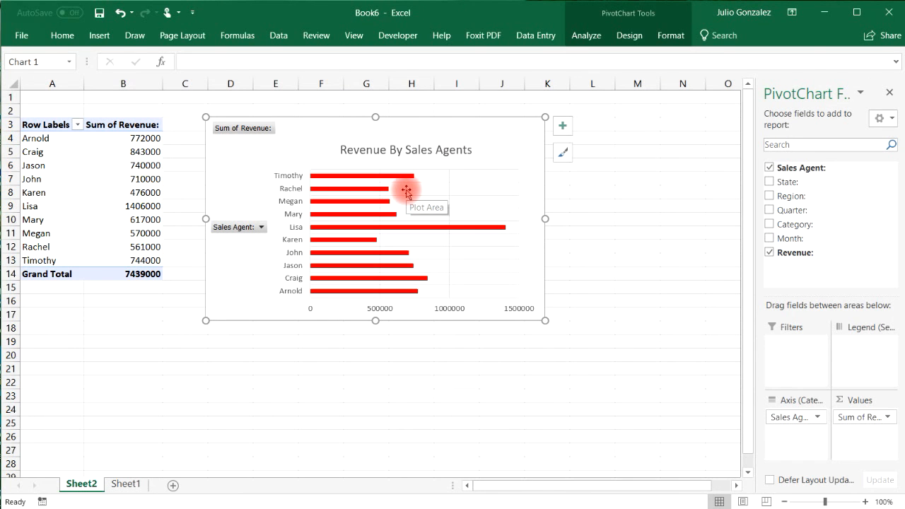
mouse_move(314, 174)
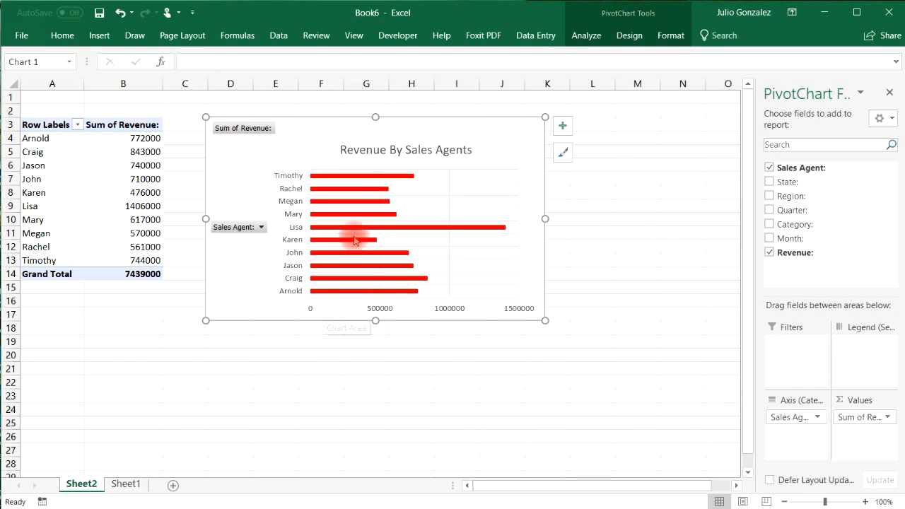
mouse_move(448, 226)
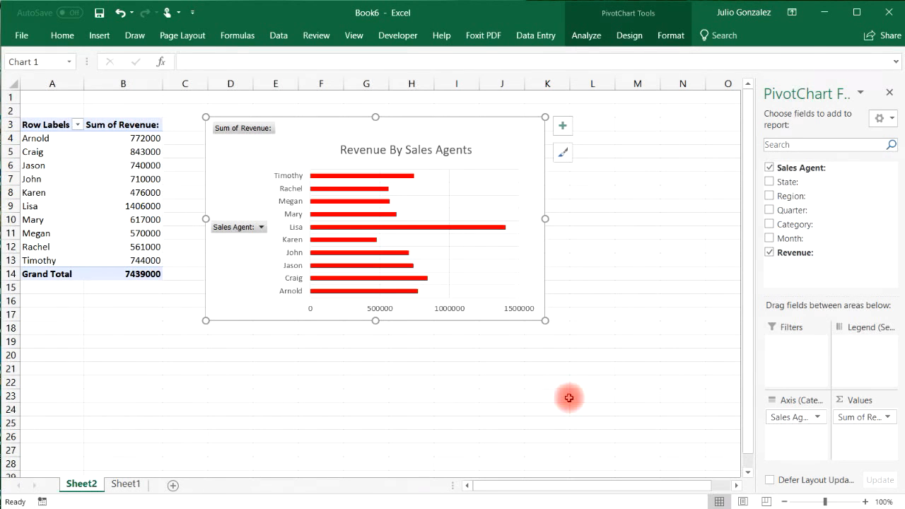
Insert a Sales Agent slicer and place it right of the chart near column M.
left_click(100, 35)
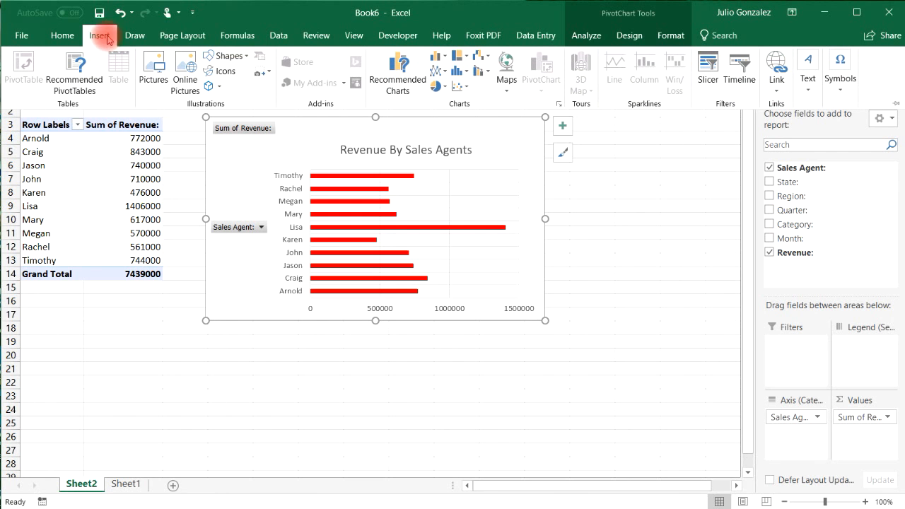
left_click(704, 76)
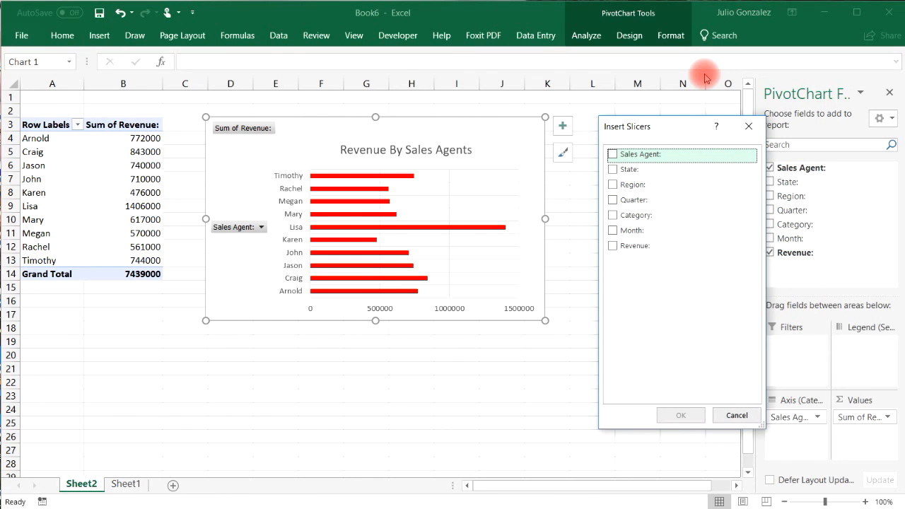
left_click_drag(678, 128, 659, 130)
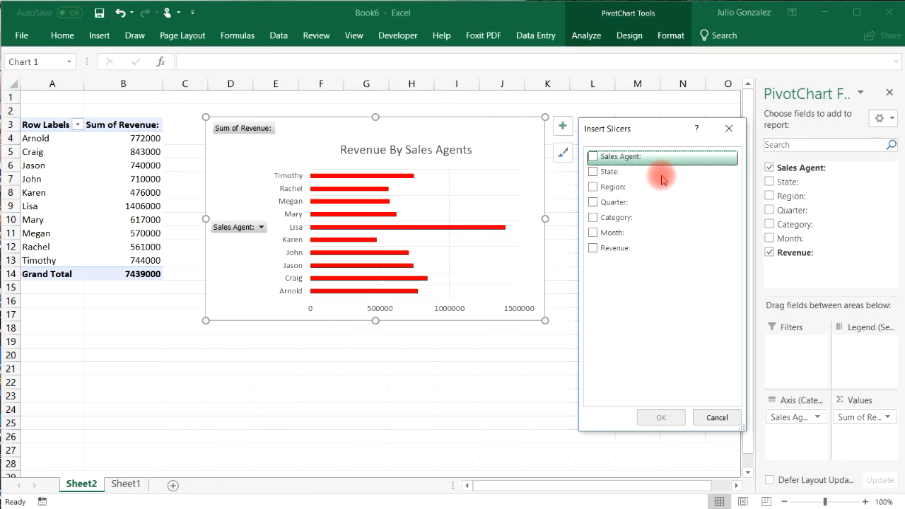
left_click(607, 159)
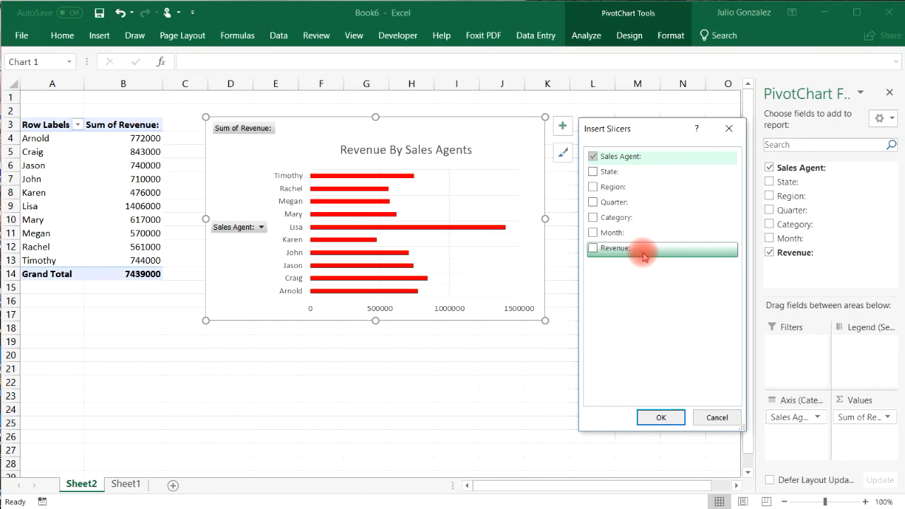
left_click(657, 415)
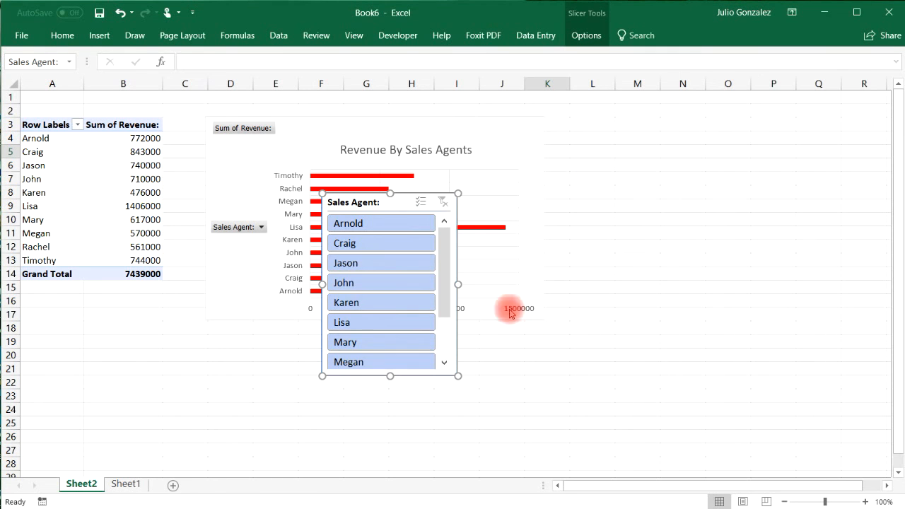
left_click_drag(400, 204, 670, 220)
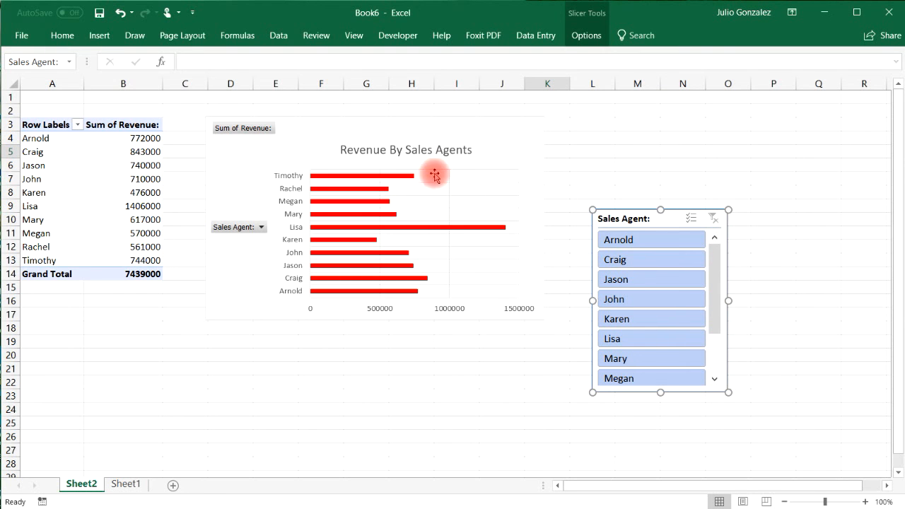
Filter to Arnold, then Craig, then several agents, then clear the filter and delete the slicer.
left_click(631, 241)
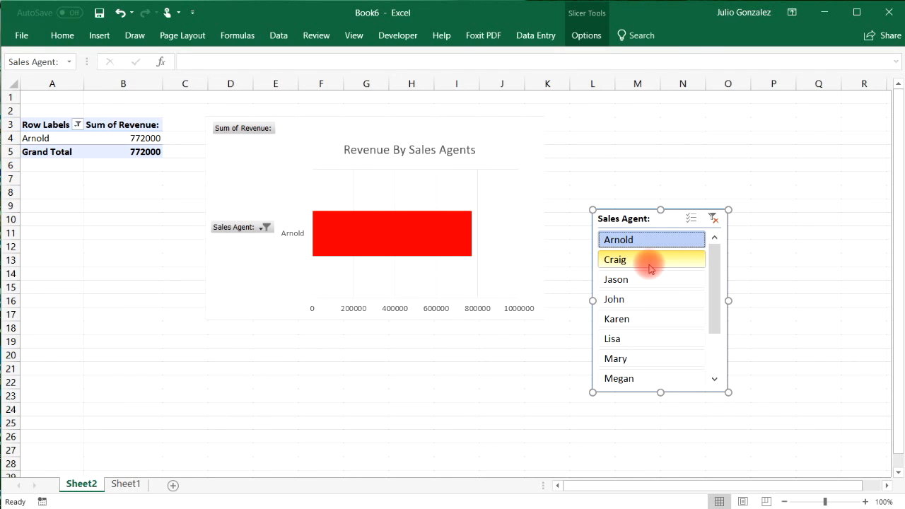
left_click(648, 267)
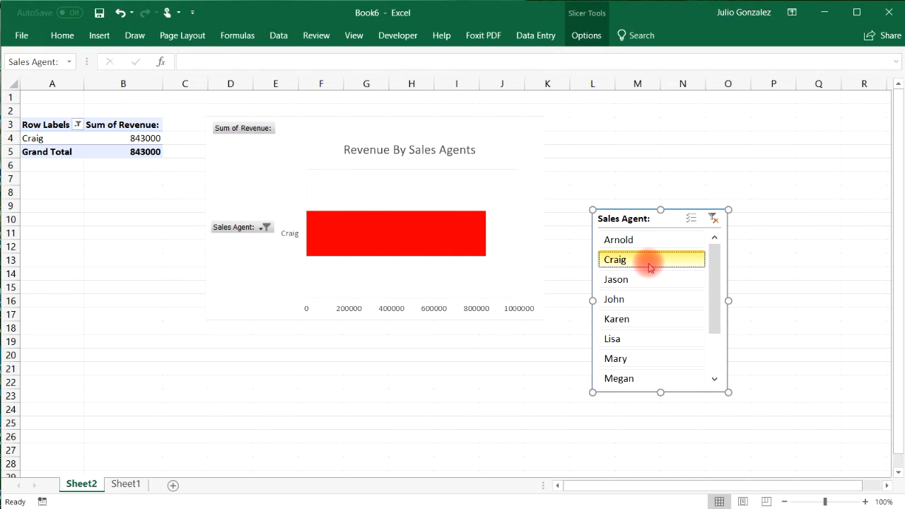
left_click_drag(640, 242, 655, 341)
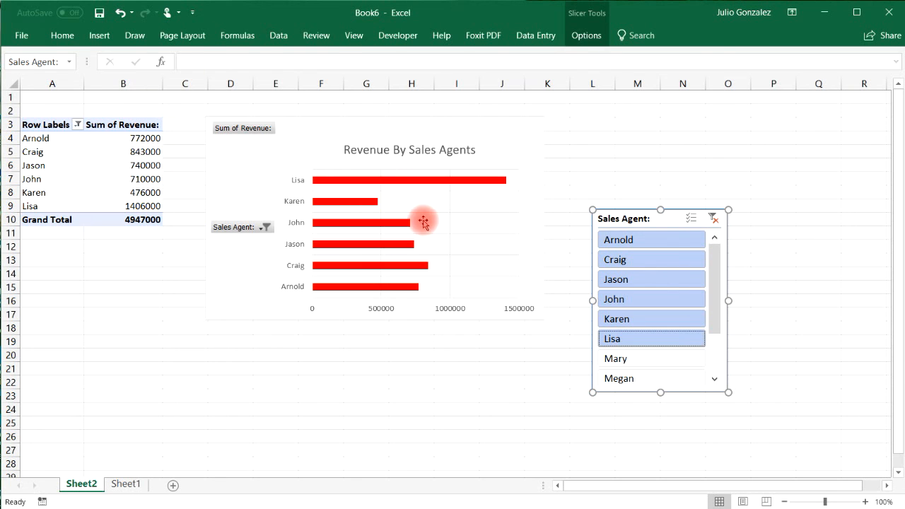
left_click(713, 221)
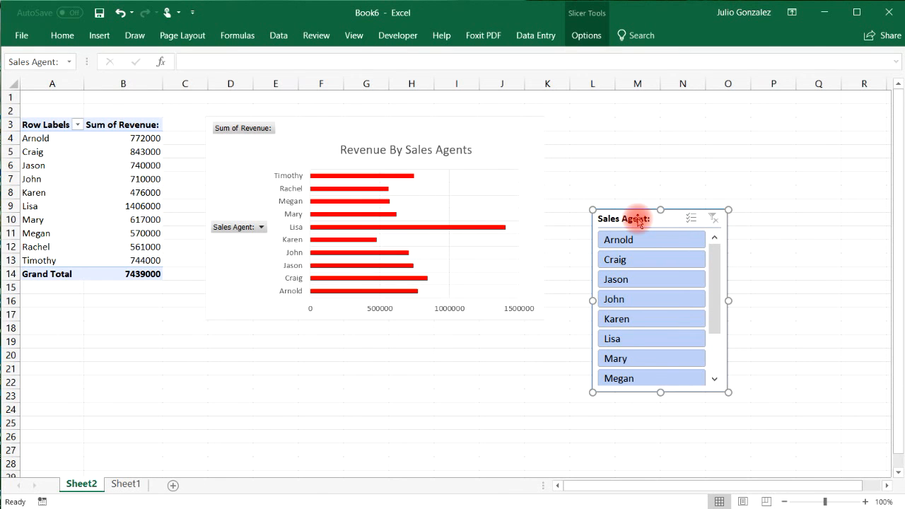
key("Delete")
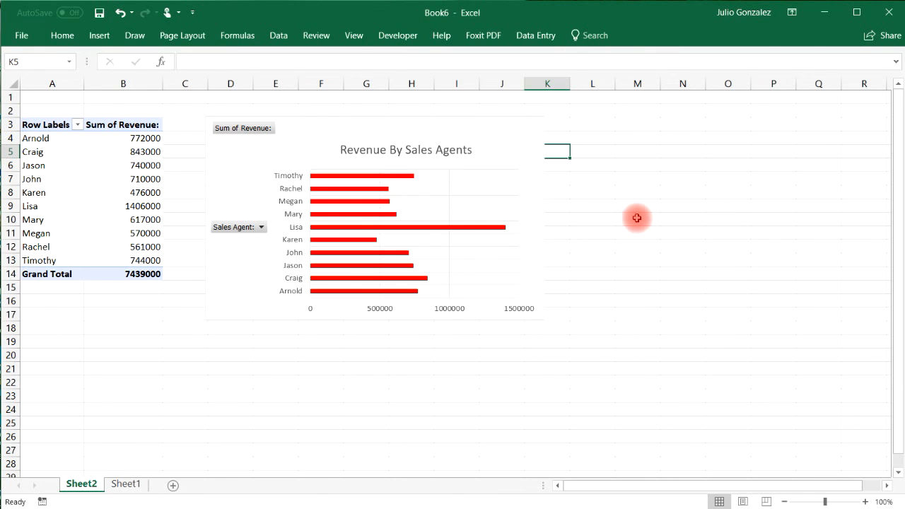
Copy the PivotChart, add a new Sheet3, and move Sheet1 to the front.
left_click(484, 135)
right_click(497, 144)
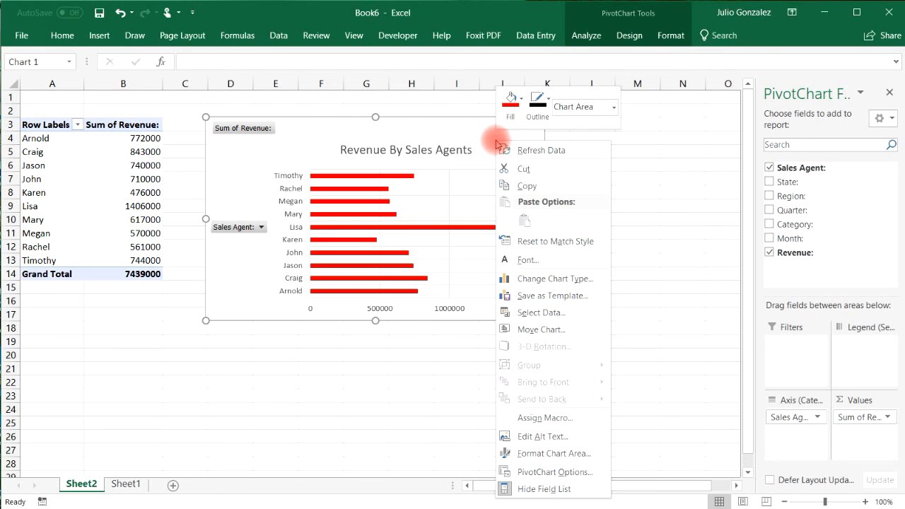
left_click(530, 185)
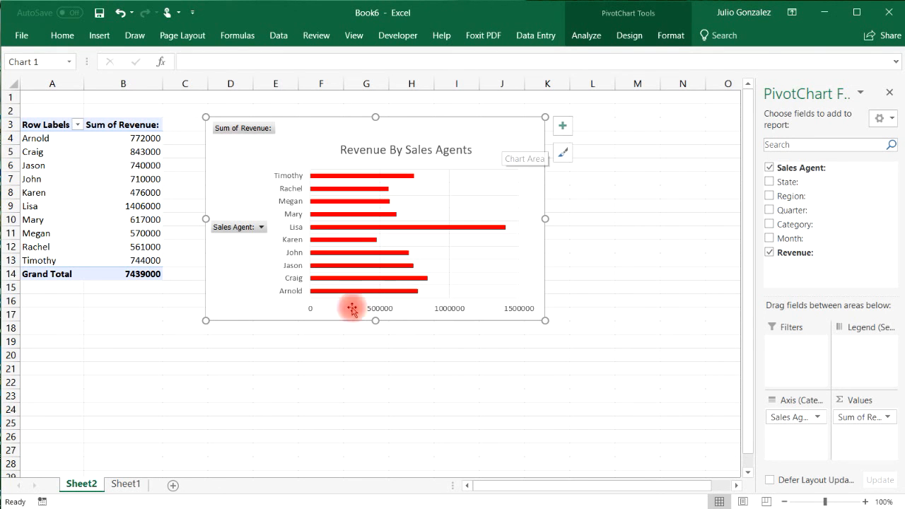
left_click(172, 485)
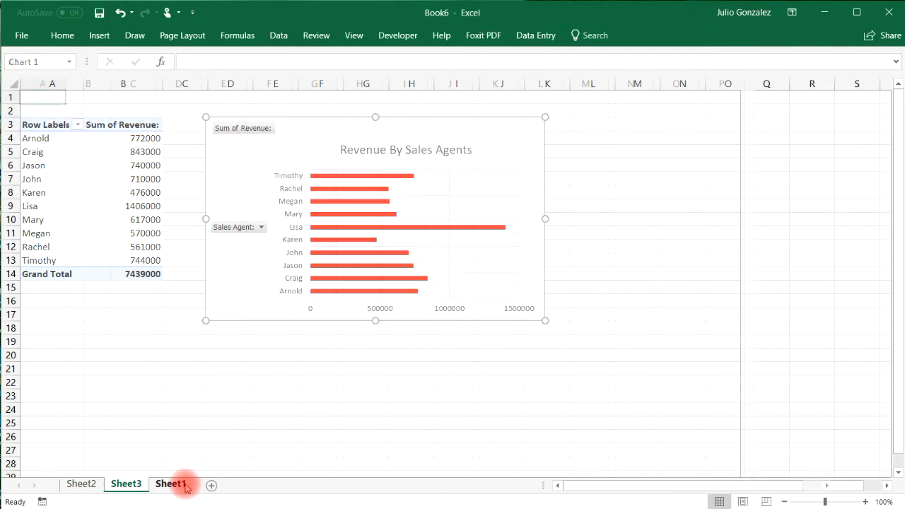
left_click_drag(169, 485, 54, 488)
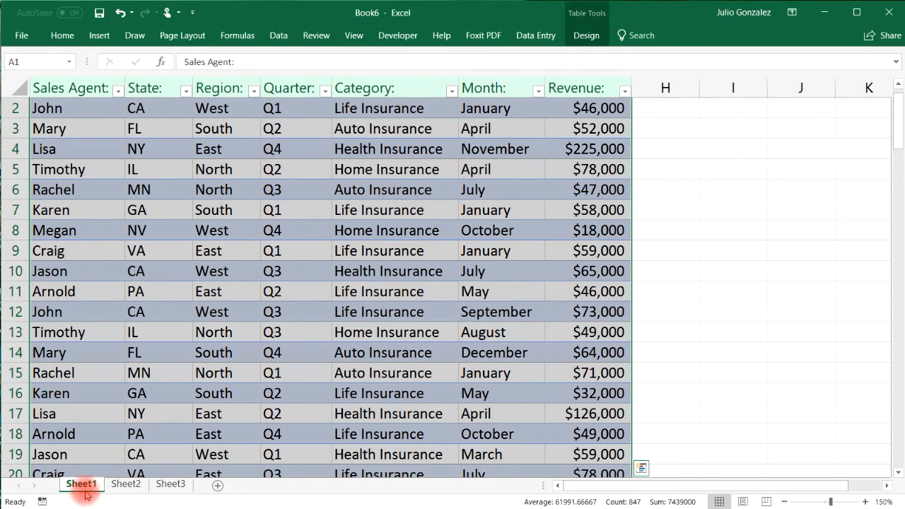
left_click(171, 485)
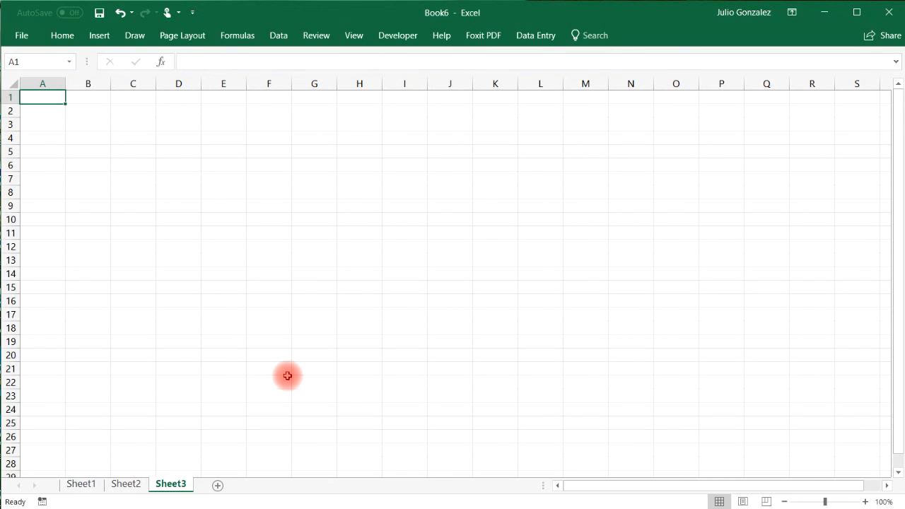
Turn off gridlines on Sheet3 and paste the chart at cell E10.
left_click(351, 36)
left_click(150, 83)
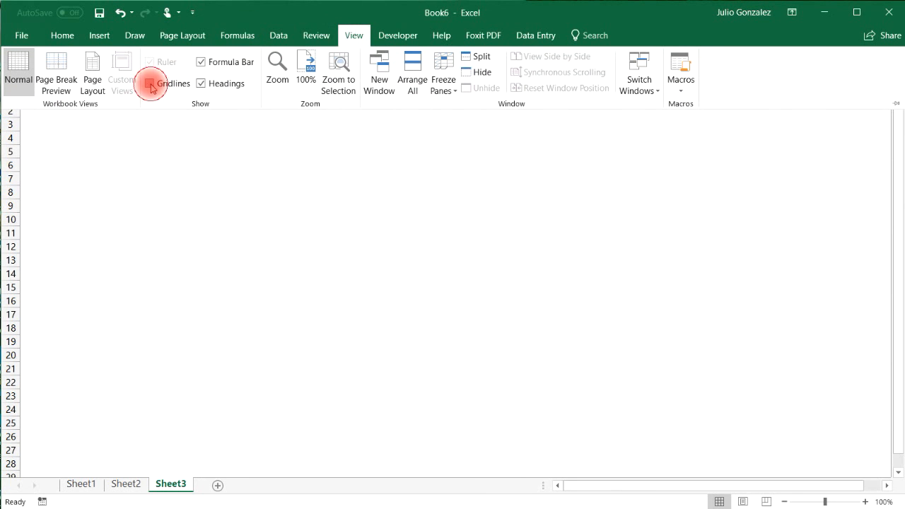
left_click(260, 223)
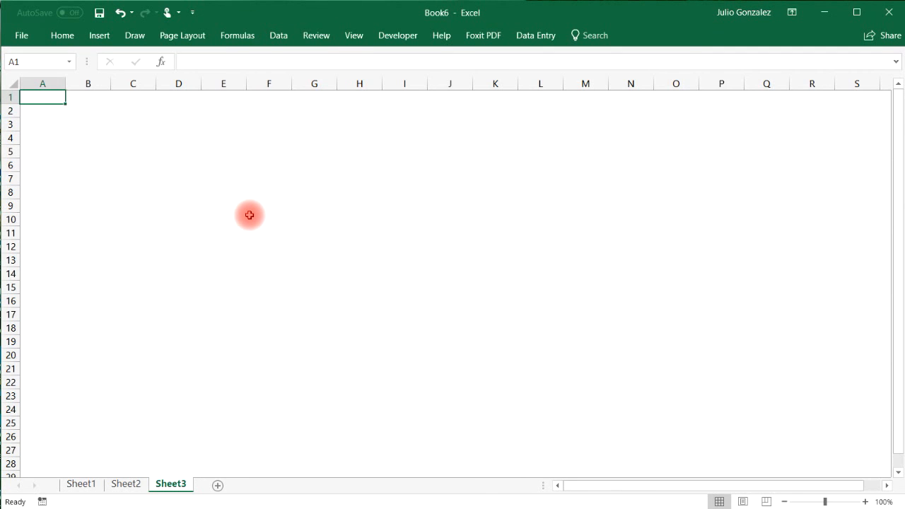
right_click(222, 218)
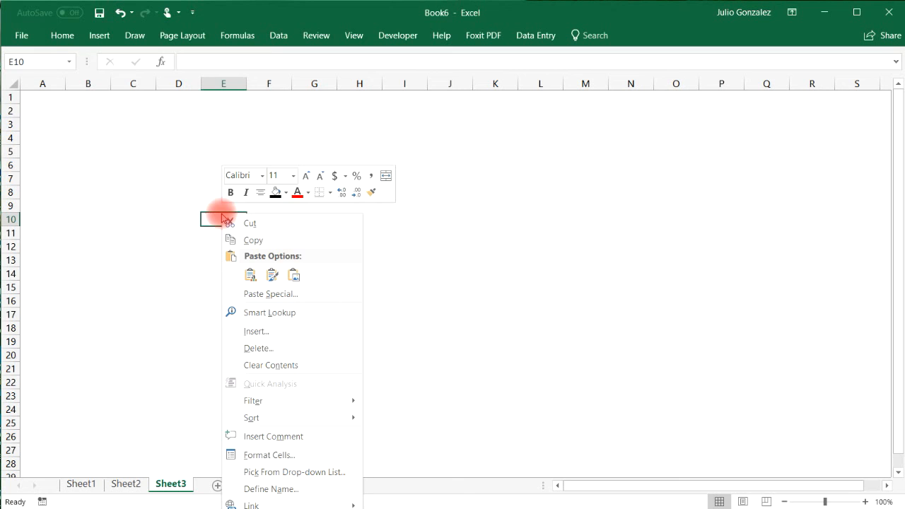
left_click(250, 275)
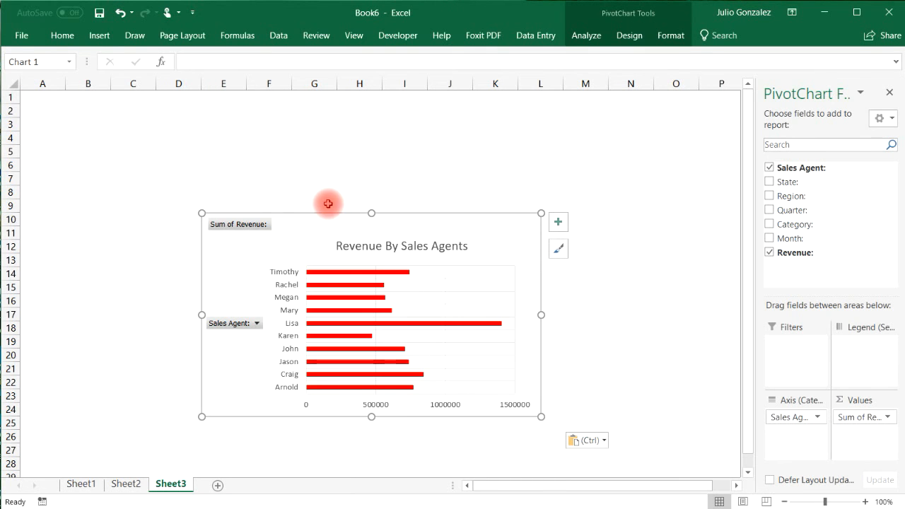
Move the pasted PivotChart to Sheet3's top-left corner, then select every cell on the sheet.
left_click_drag(329, 221, 162, 113)
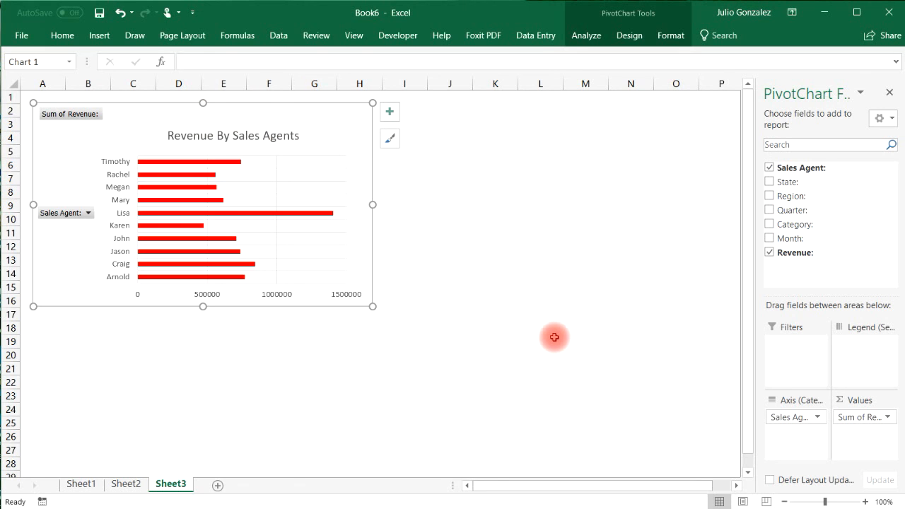
left_click(889, 93)
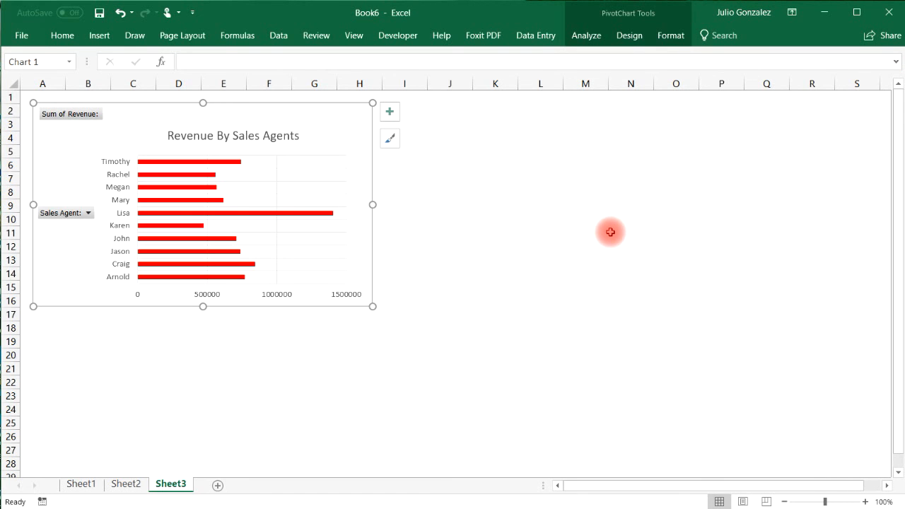
left_click(555, 259)
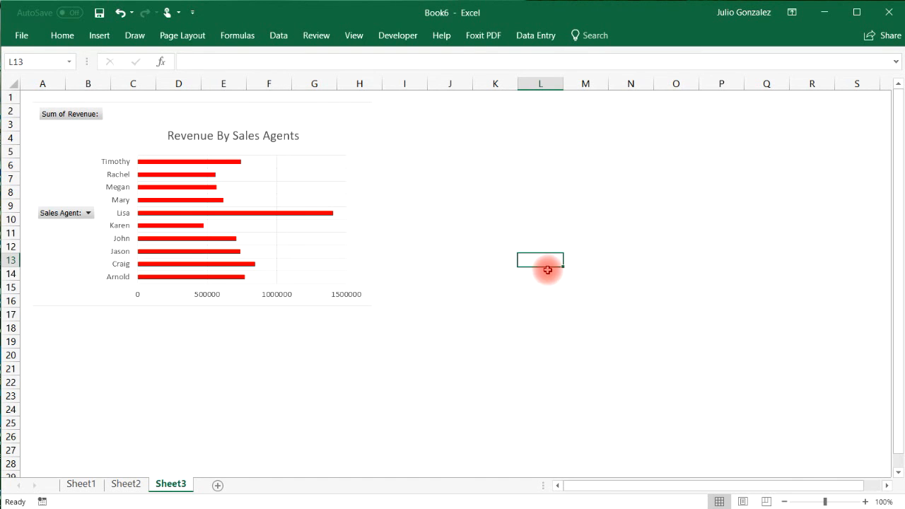
key("ctrl+a")
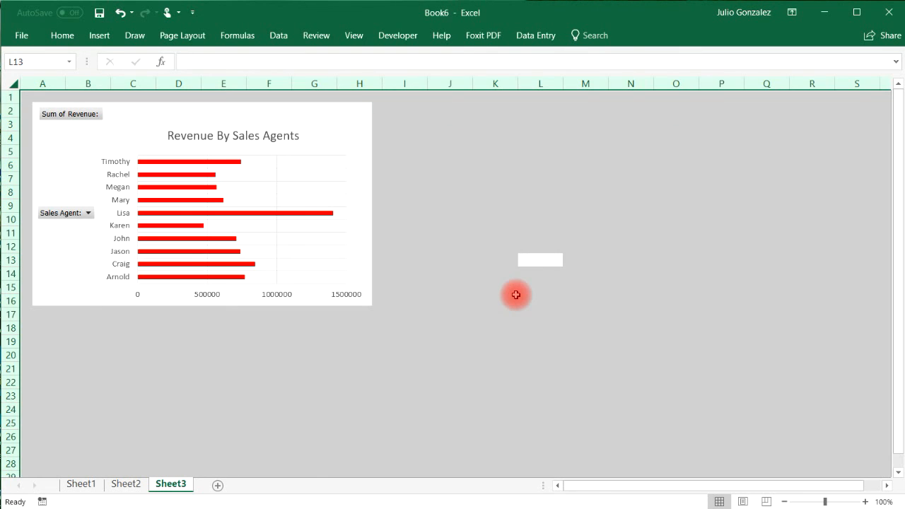
Fill all of Sheet3's cells black, then return to Sheet1's sales table.
right_click(530, 200)
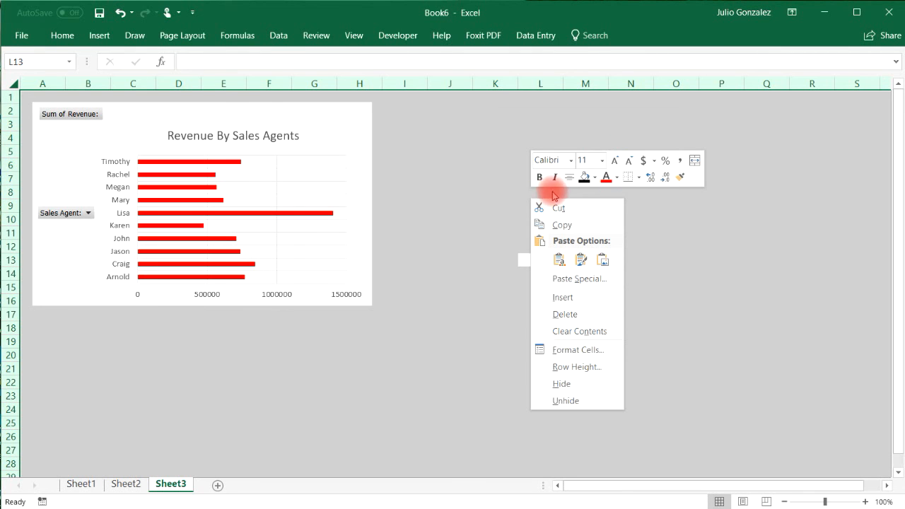
left_click(595, 183)
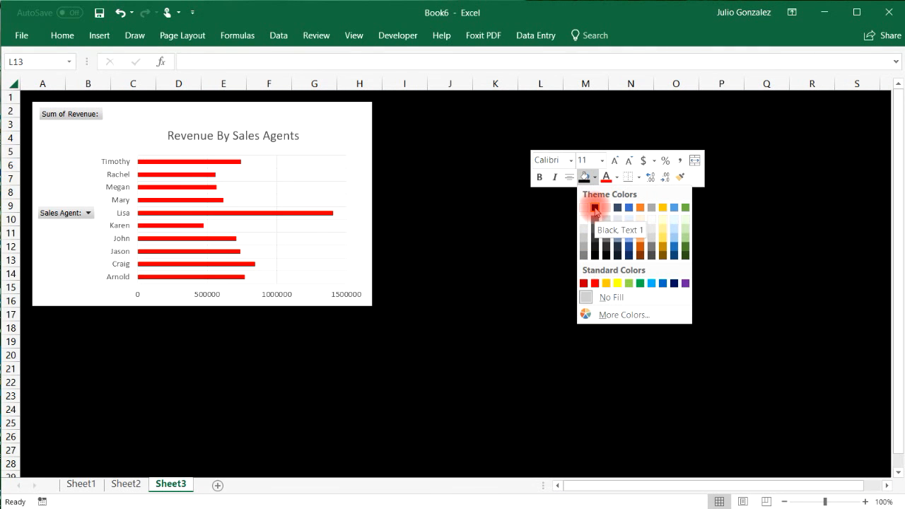
left_click(594, 207)
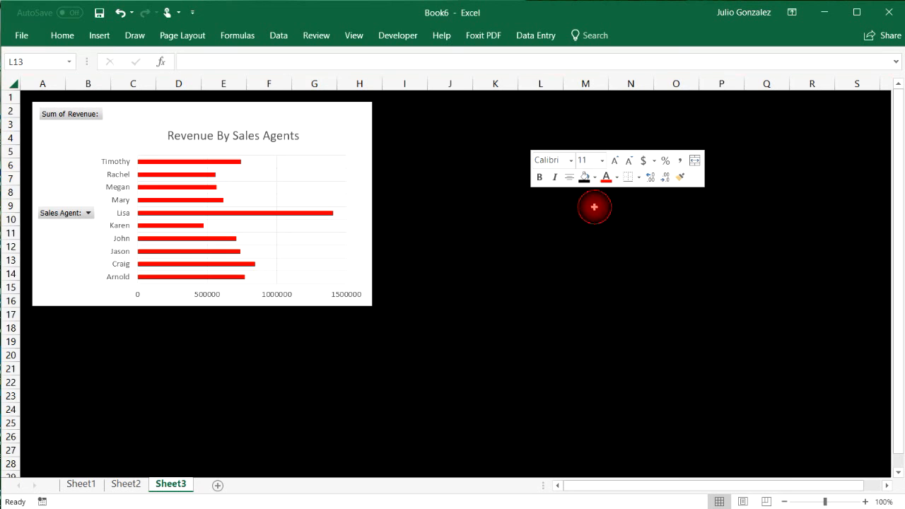
left_click(126, 484)
left_click(83, 485)
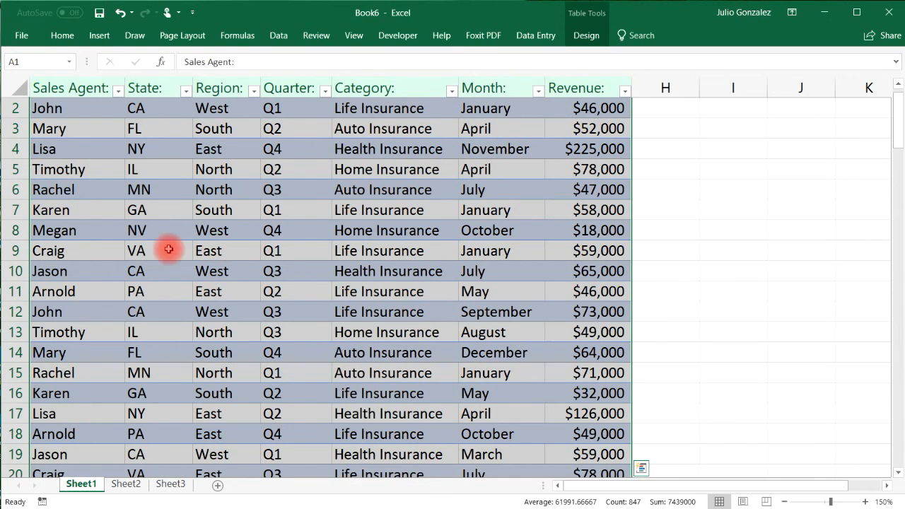
Insert a PivotTable from Table1 on a new worksheet, Sheet4.
scroll(225, 312, "up", 1)
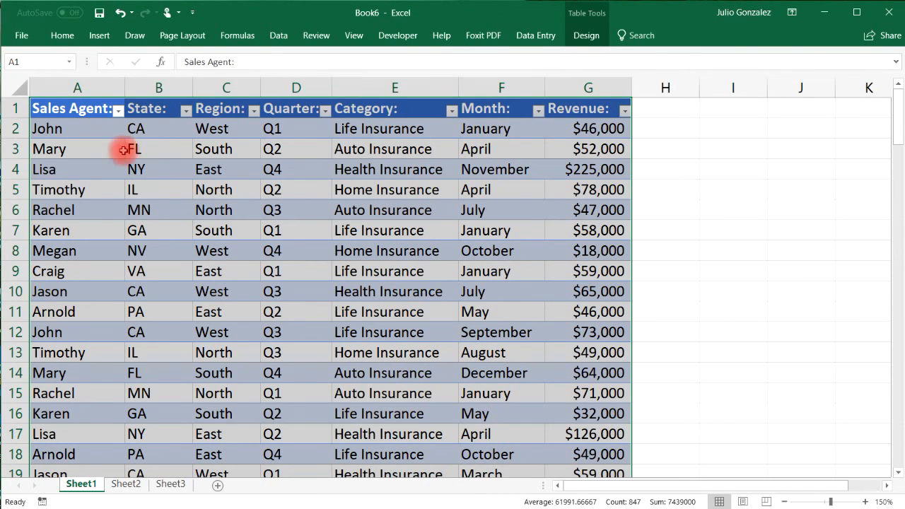
left_click(98, 35)
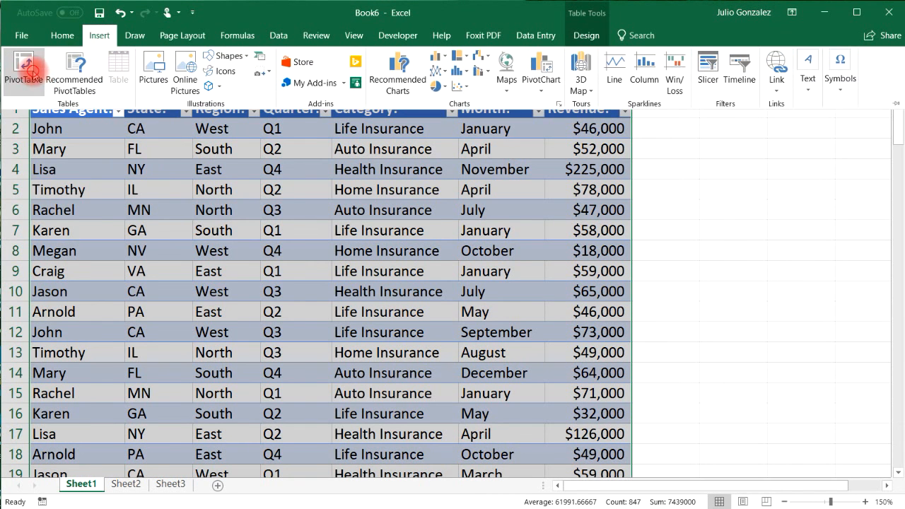
left_click(23, 62)
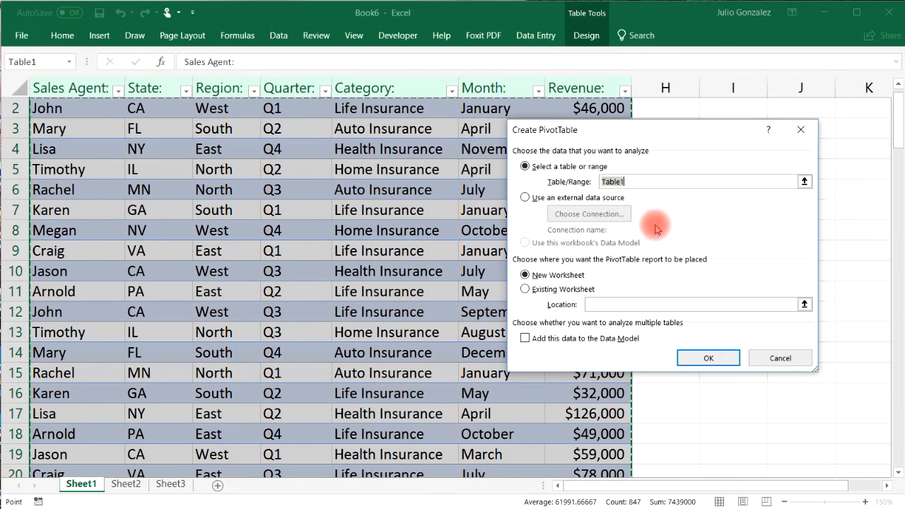
left_click(708, 358)
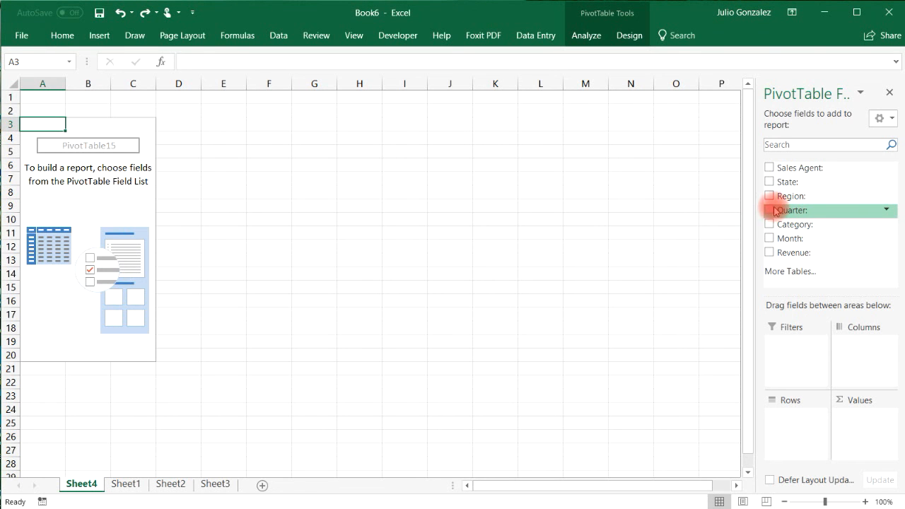
Put Quarter in the pivot rows and Sum of Revenue in values, Q1–Q4 totalling 7439000.
left_click(769, 210)
left_click(769, 252)
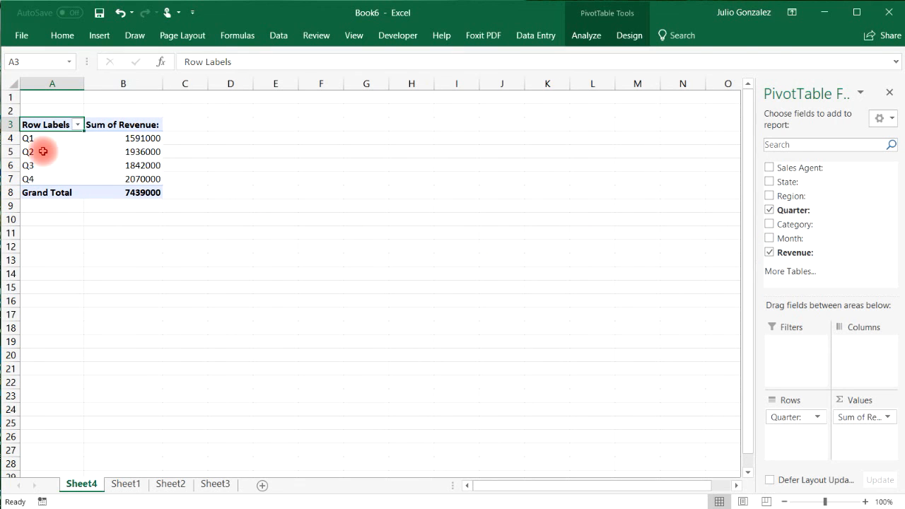
left_click_drag(41, 138, 117, 140)
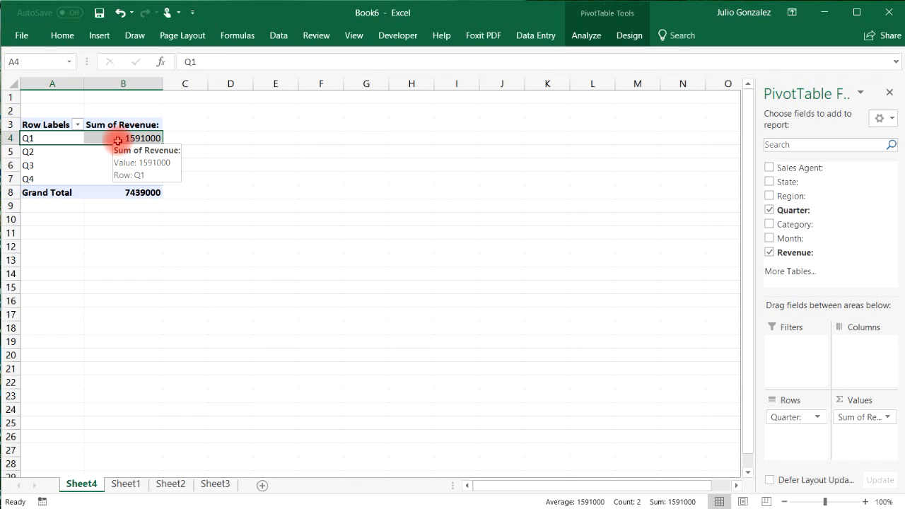
left_click(43, 173)
left_click(161, 167)
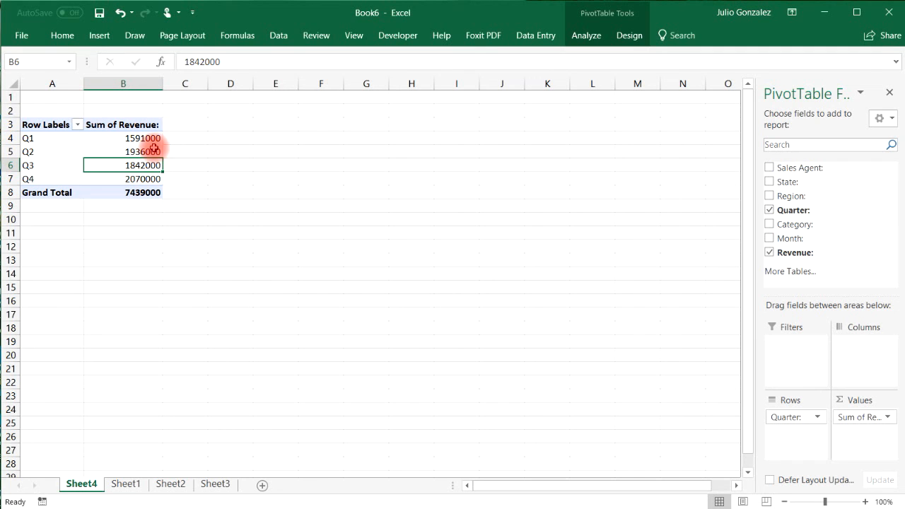
mouse_move(153, 147)
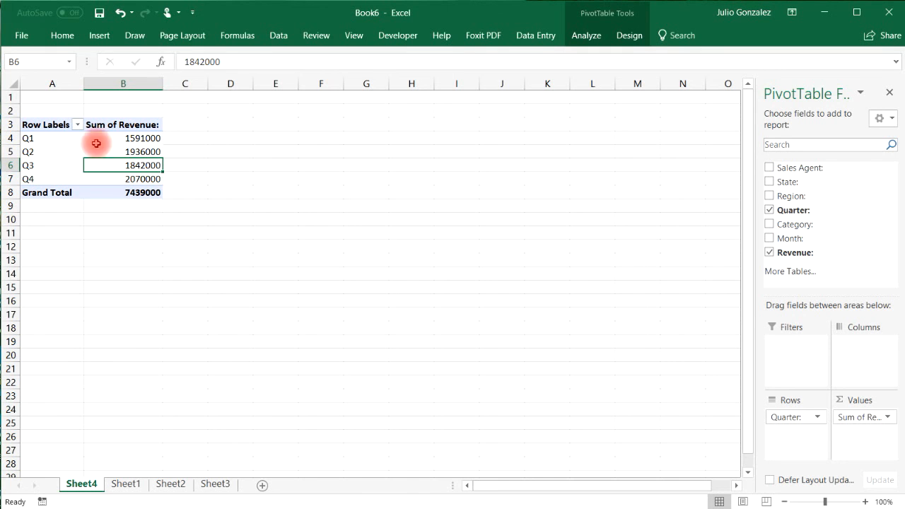
Add a clustered column PivotChart of quarterly revenue and place it beside the PivotTable.
left_click(45, 166)
key("ctrl+a")
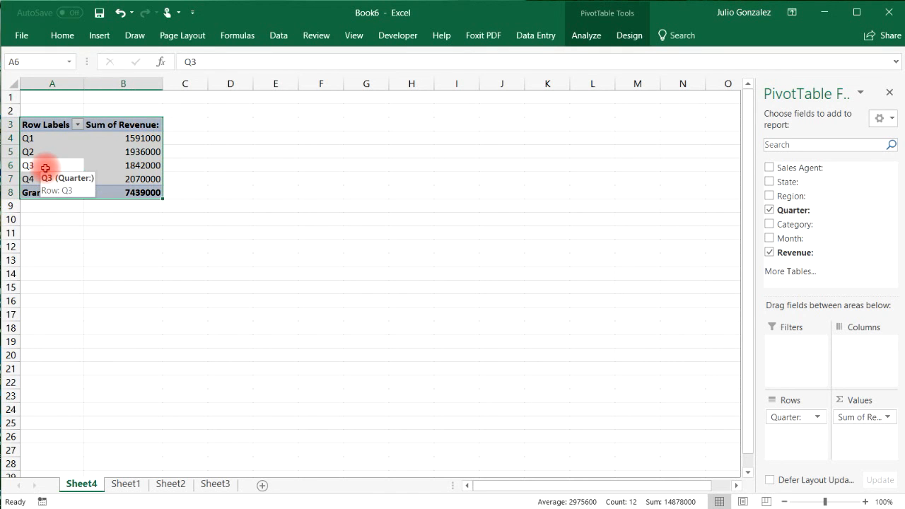
left_click(99, 36)
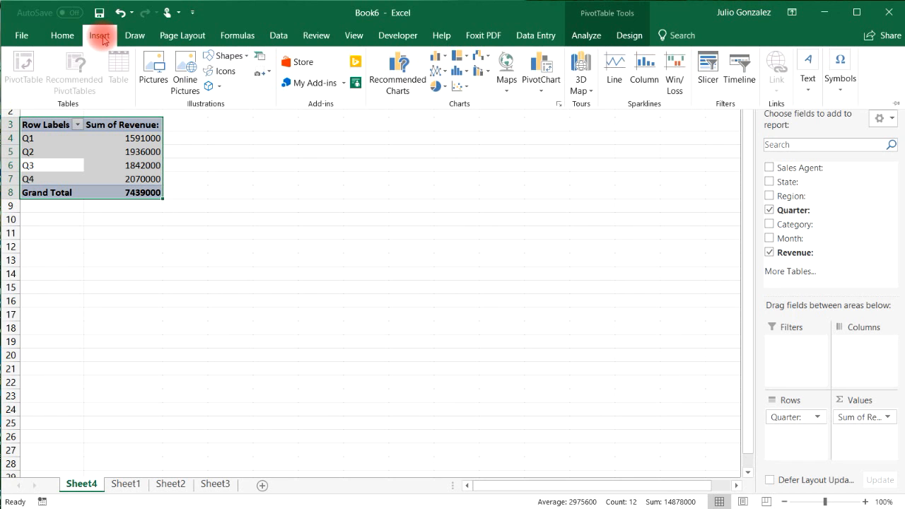
left_click(550, 81)
left_click(541, 105)
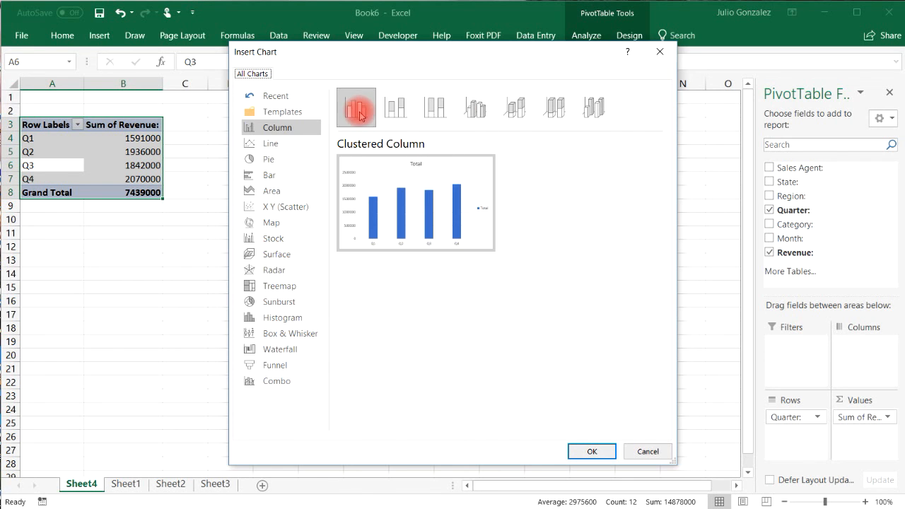
left_click(592, 440)
left_click_drag(497, 214, 533, 173)
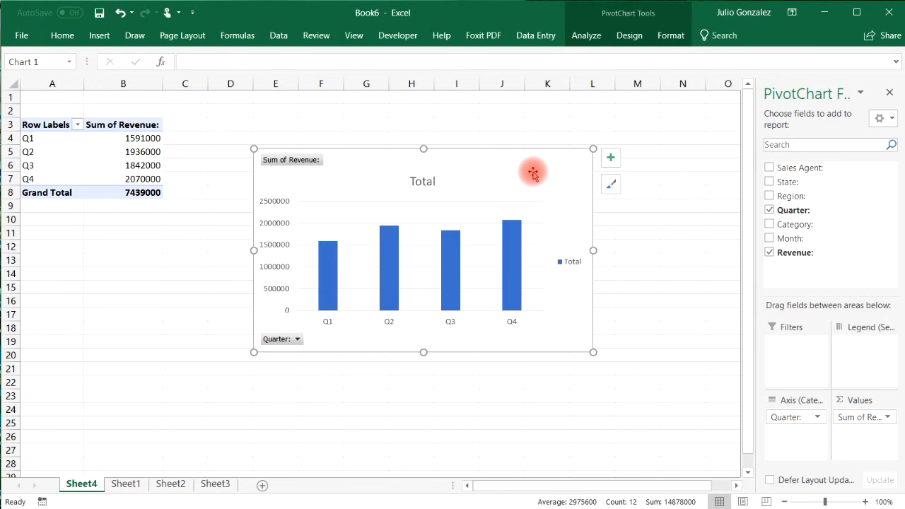
Add primary major vertical gridlines and remove the legend from the quarterly chart.
left_click(610, 159)
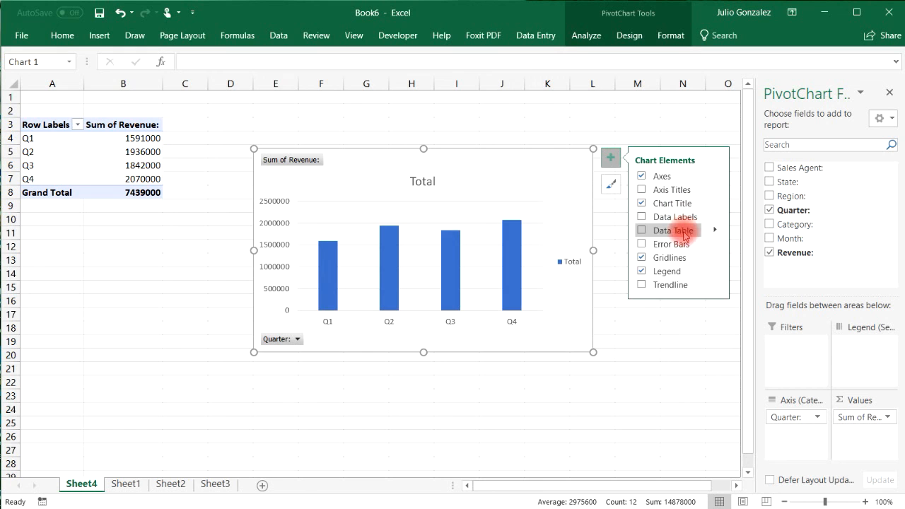
left_click(712, 256)
left_click(739, 275)
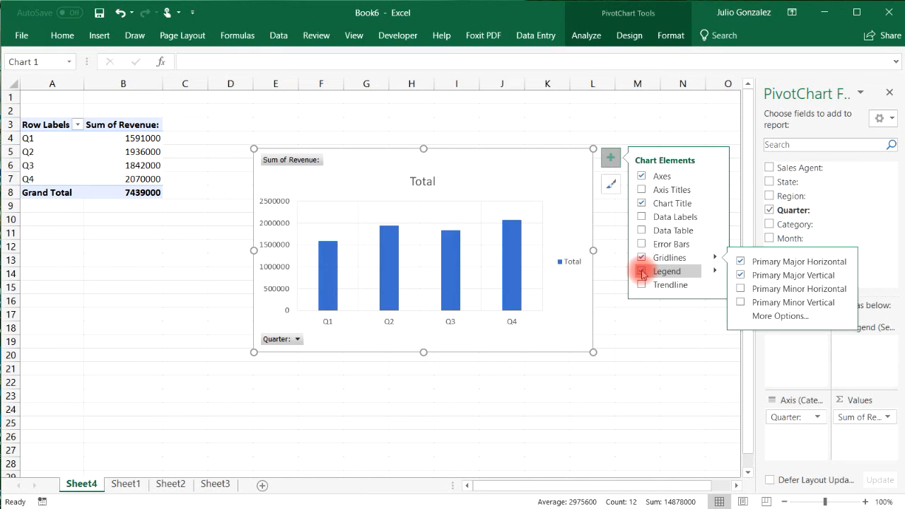
left_click(642, 270)
Retitle the chart from 'Total' to 'Quarterly Revenue'.
left_click(430, 181)
left_click(434, 182)
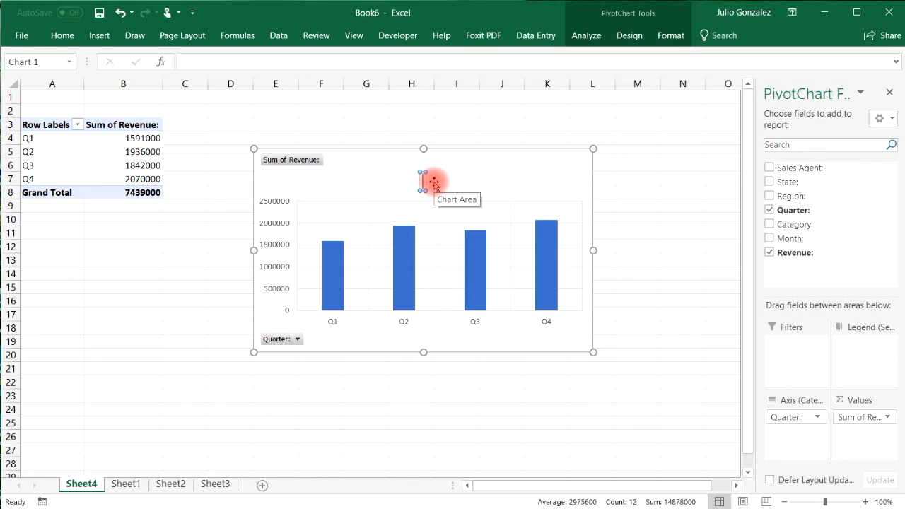
type("uarter")
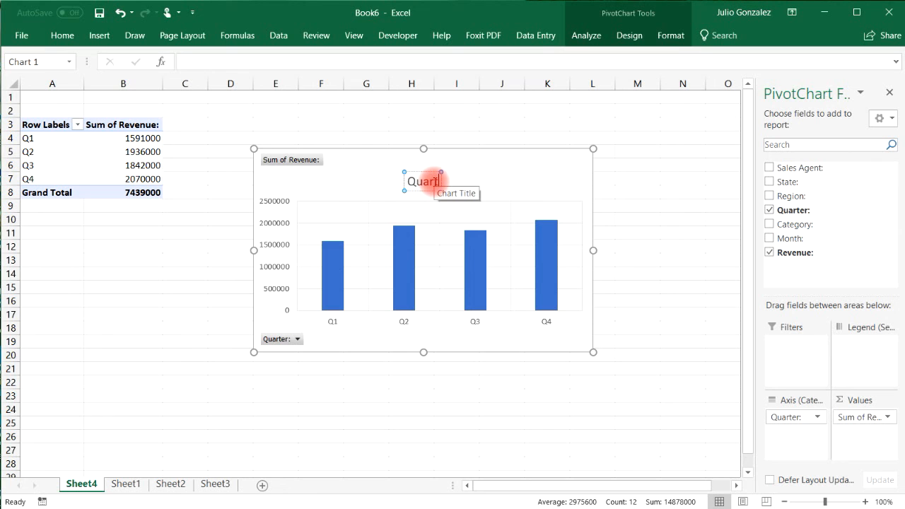
type("ly Revenue")
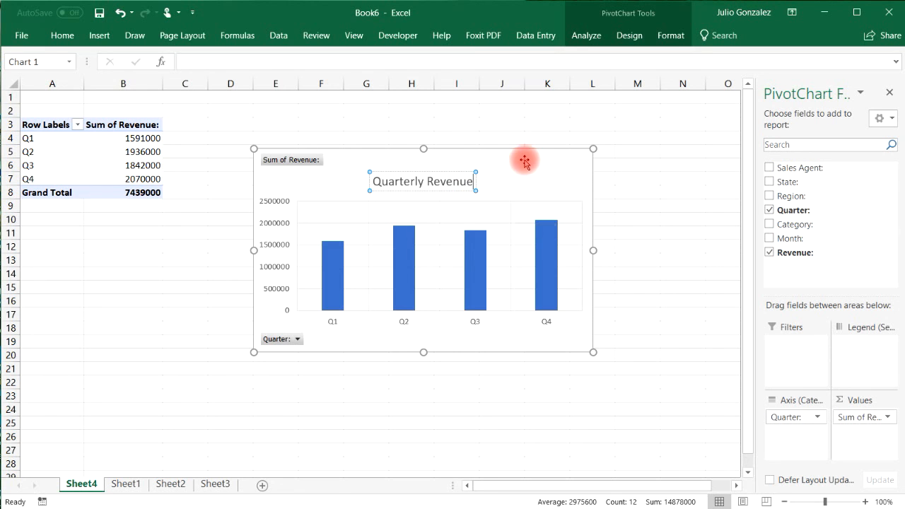
Colour the Quarterly Revenue chart's bars green.
left_click(554, 255)
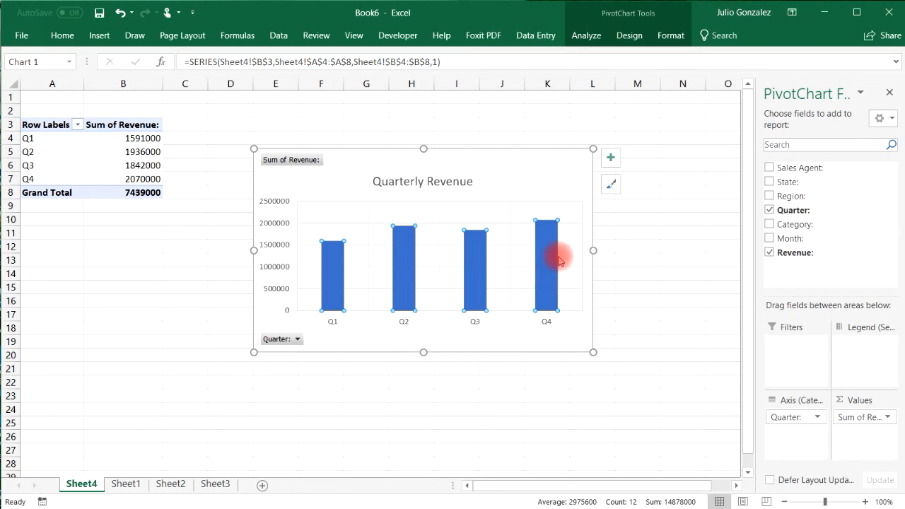
right_click(551, 251)
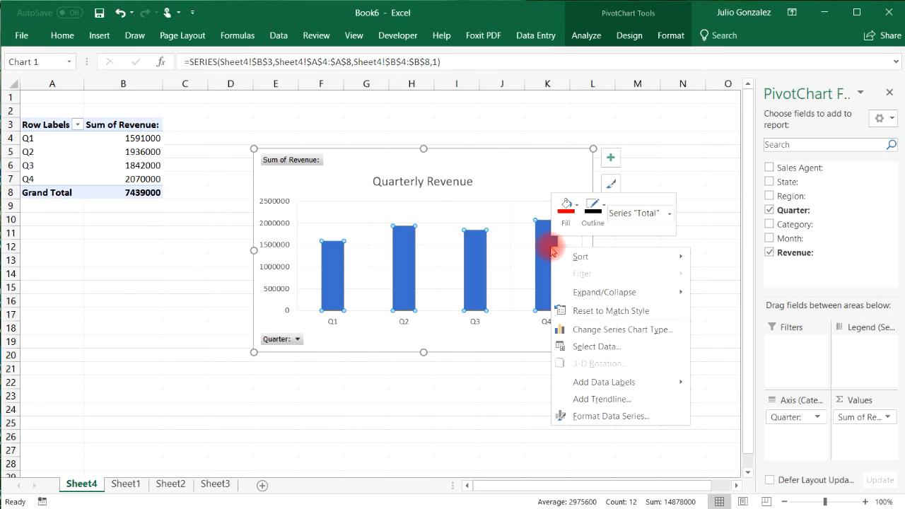
left_click(572, 207)
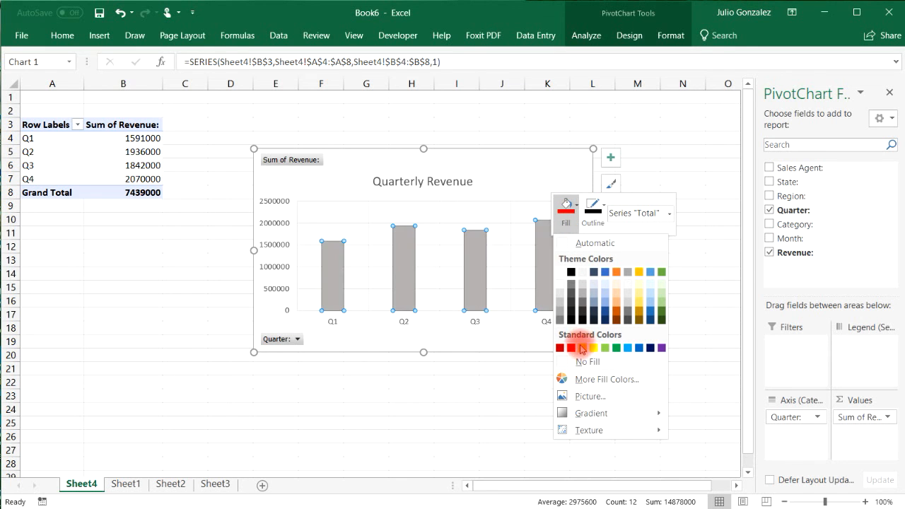
left_click(615, 348)
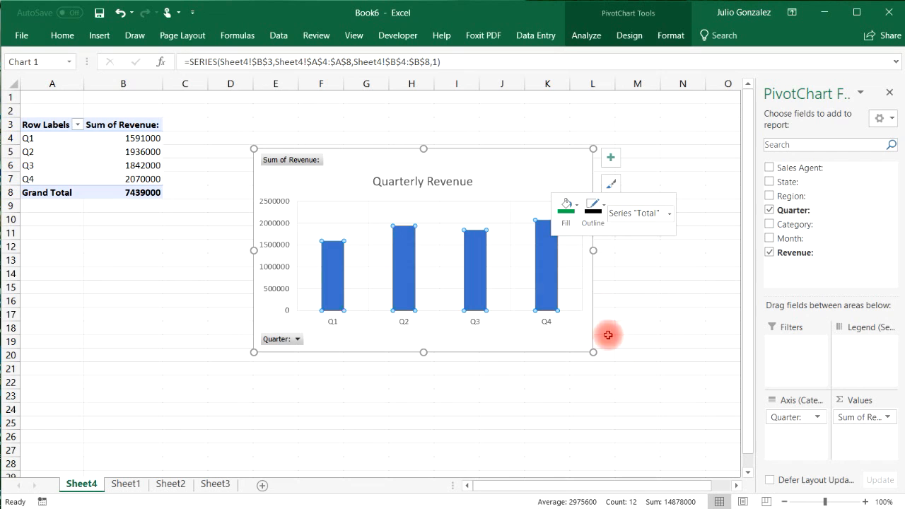
Copy the Quarterly Revenue chart and go to the Sheet3 dashboard.
left_click(673, 127)
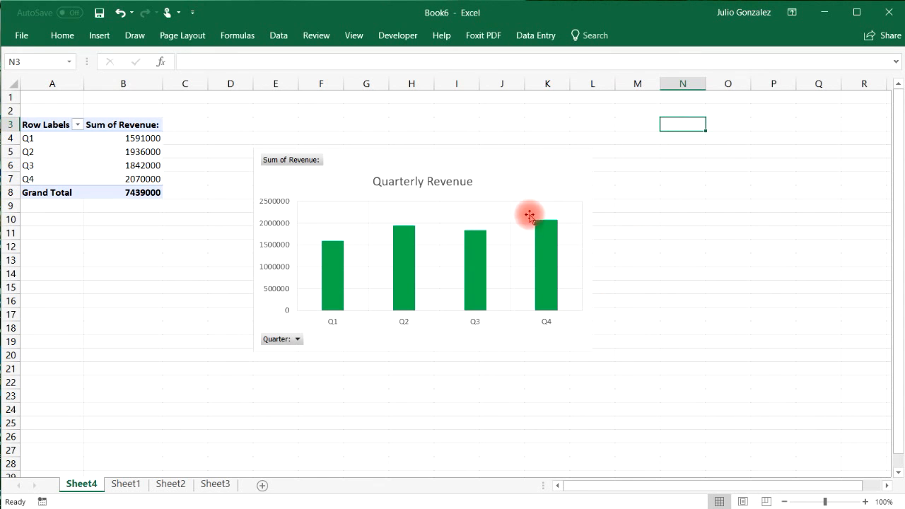
right_click(493, 182)
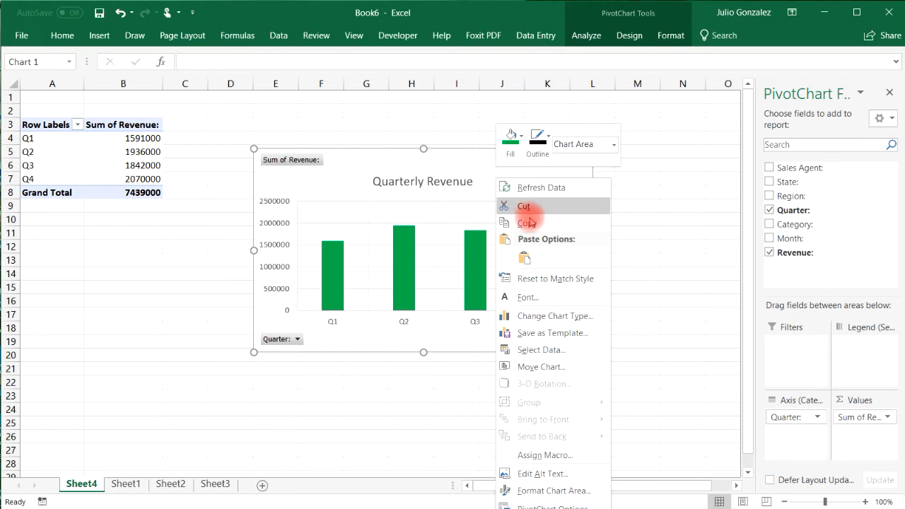
left_click(642, 200)
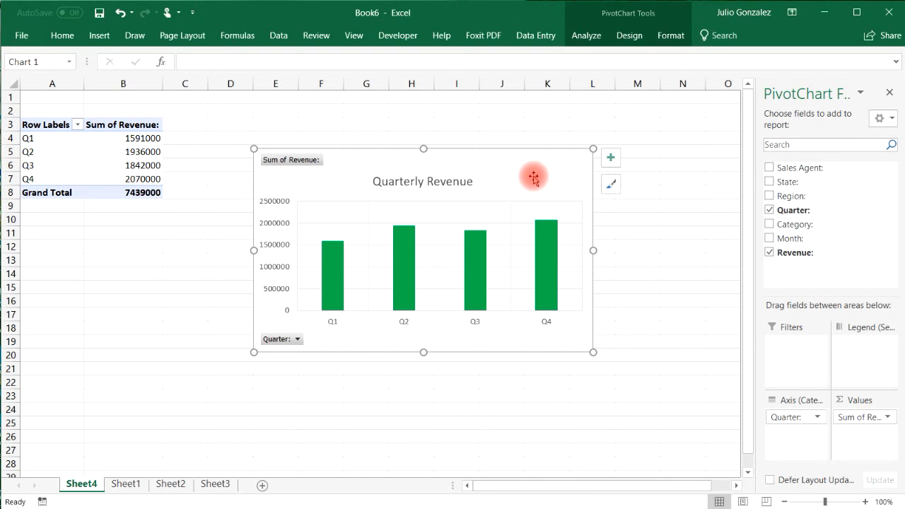
left_click(215, 484)
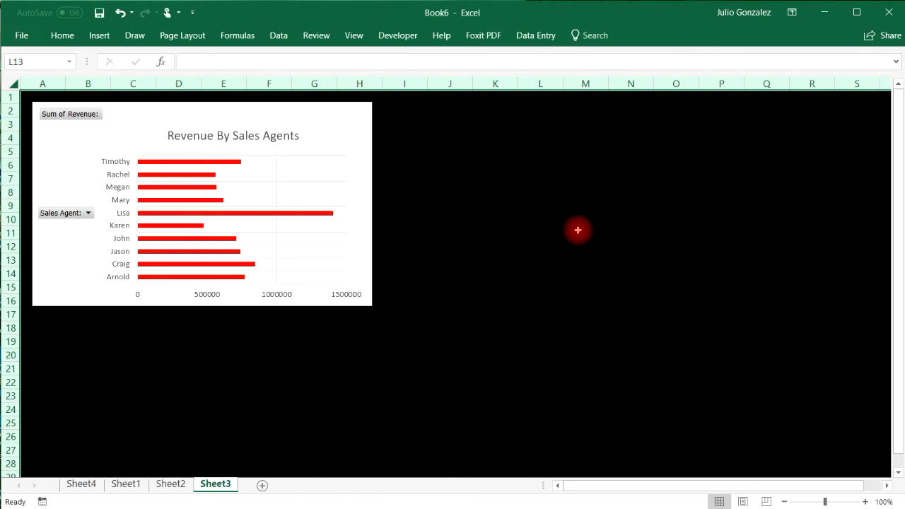
Paste the Quarterly Revenue chart onto Sheet3 and shrink the Revenue By Sales Agents chart.
key("ctrl+v")
left_click_drag(612, 261, 478, 112)
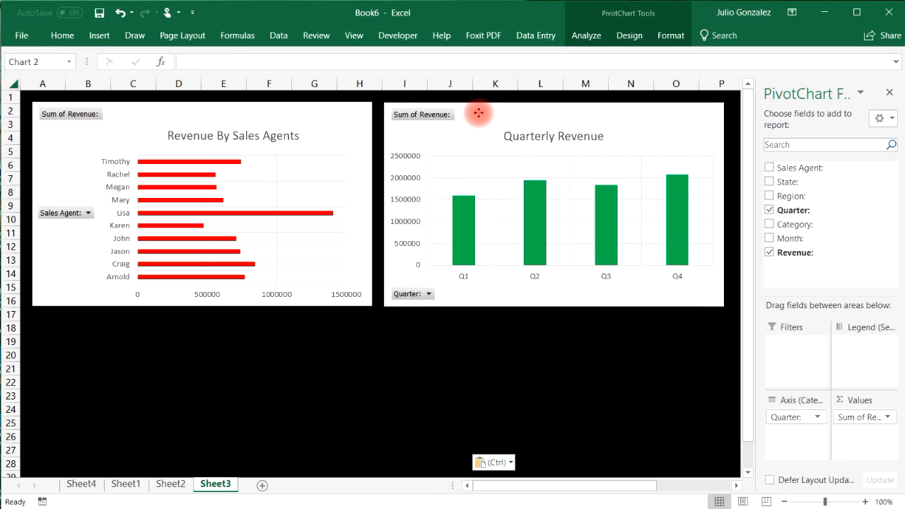
left_click(889, 92)
left_click(362, 125)
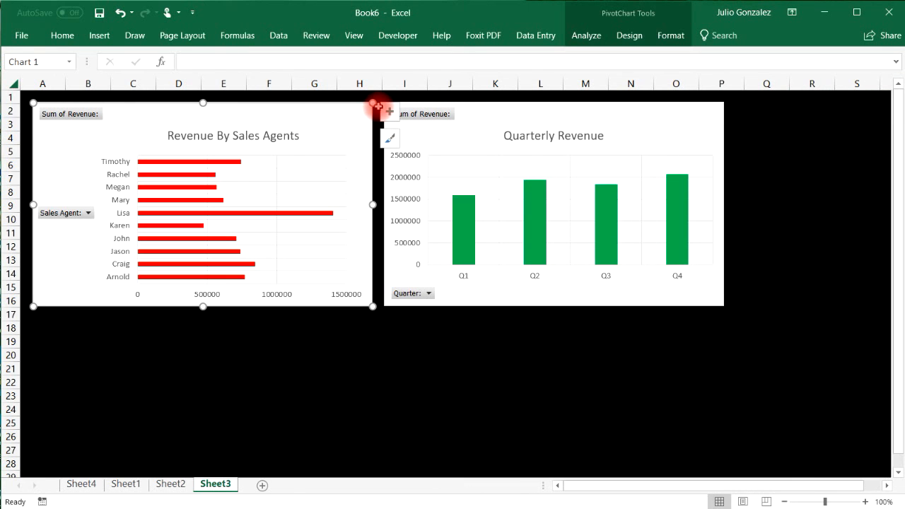
left_click_drag(373, 104, 327, 103)
left_click_drag(327, 306, 354, 279)
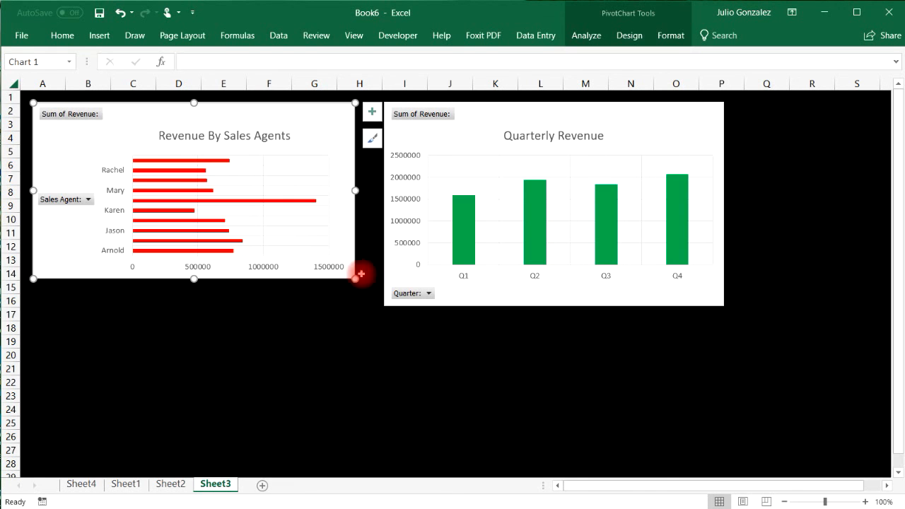
Shrink the Quarterly Revenue chart and stack it beneath the sales agents chart.
left_click(603, 138)
left_click_drag(726, 306, 695, 277)
left_click_drag(617, 117, 265, 309)
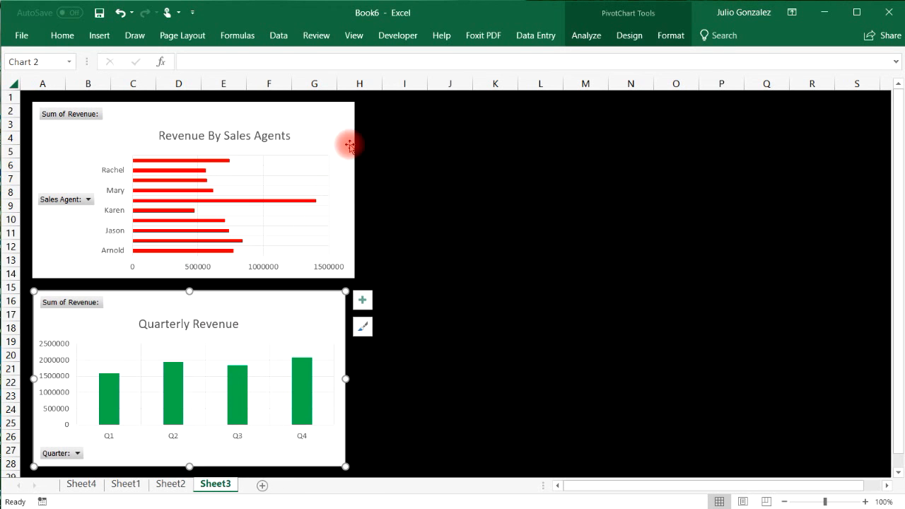
left_click(356, 103)
left_click_drag(355, 101, 349, 108)
left_click(479, 196)
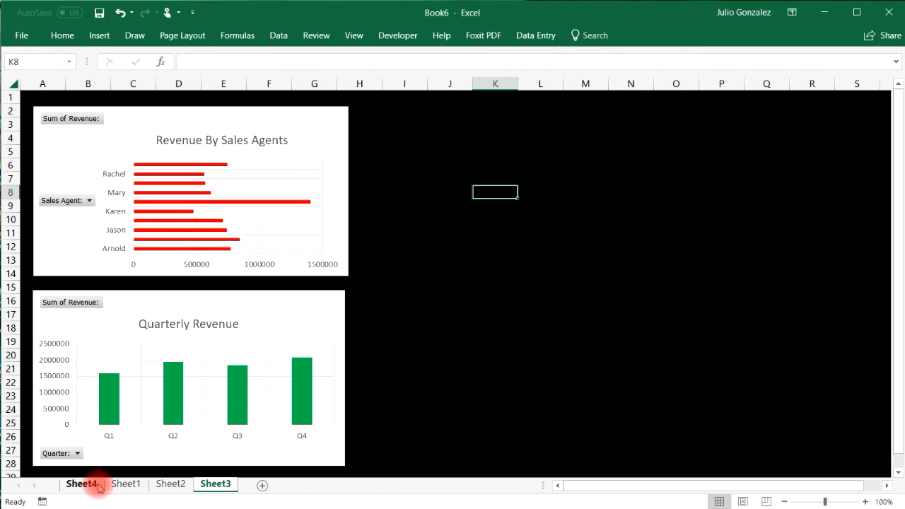
Create an empty PivotTable from the whole Sheet1 sales table on a new Sheet5.
left_click(127, 484)
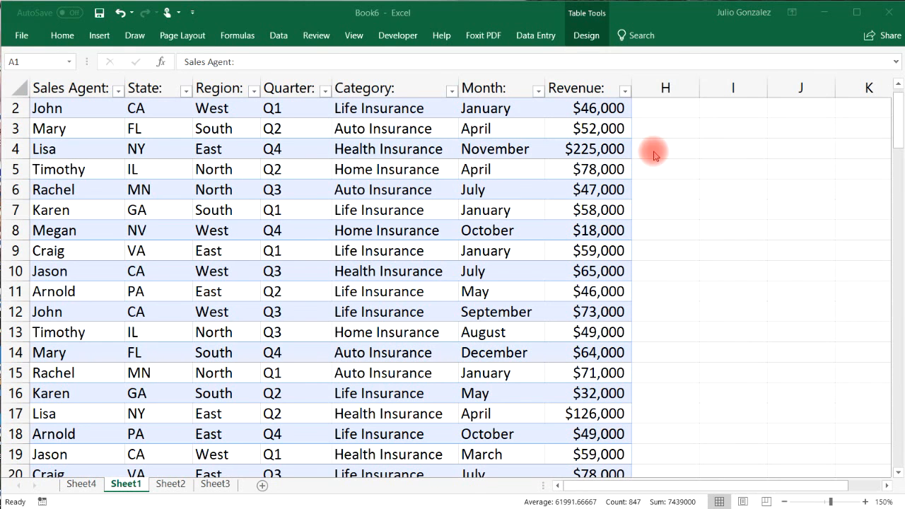
left_click(898, 116)
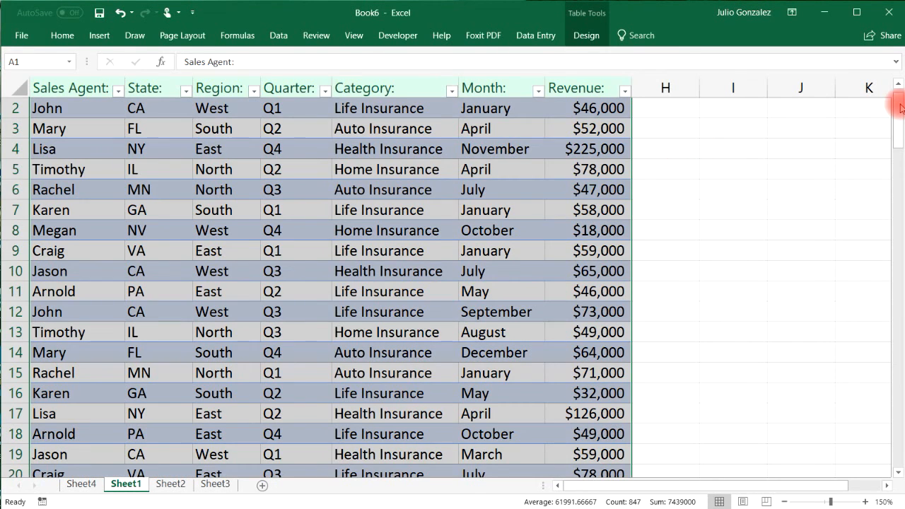
scroll(899, 107, "up", 1)
left_click(496, 135)
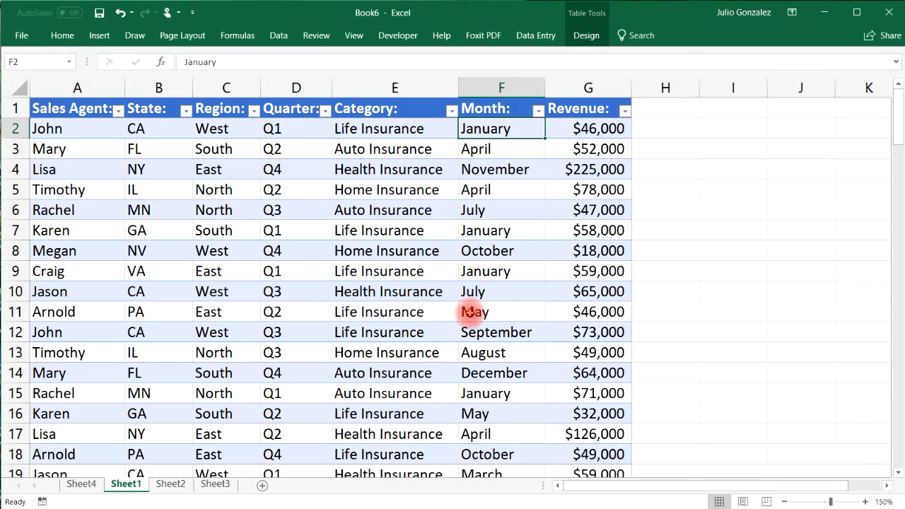
left_click(501, 310)
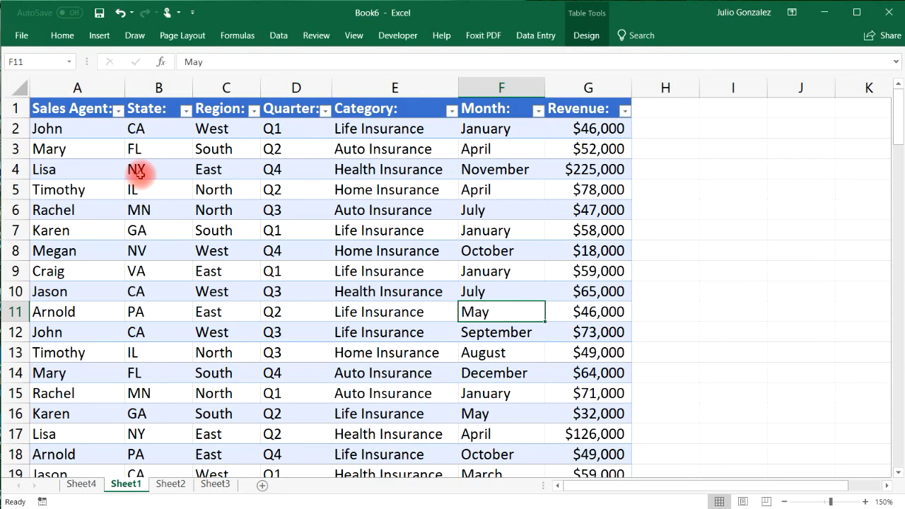
left_click(181, 210)
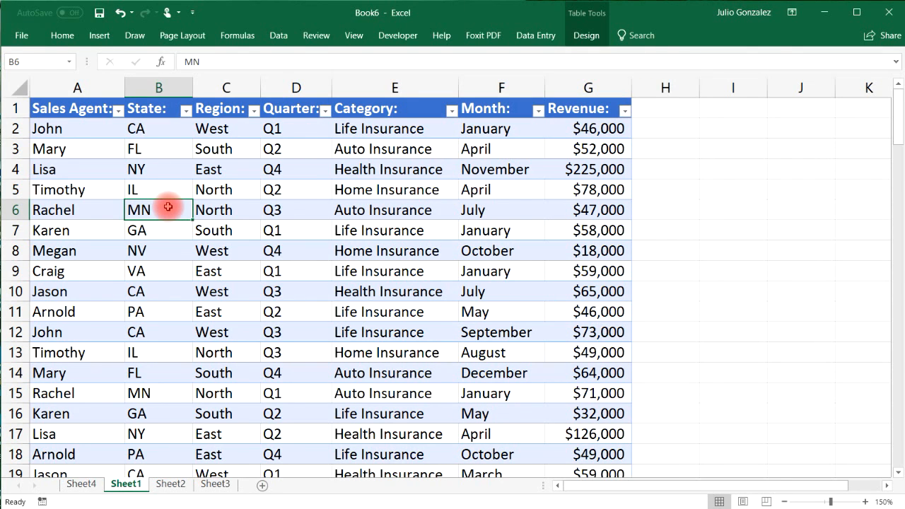
key("ctrl+a")
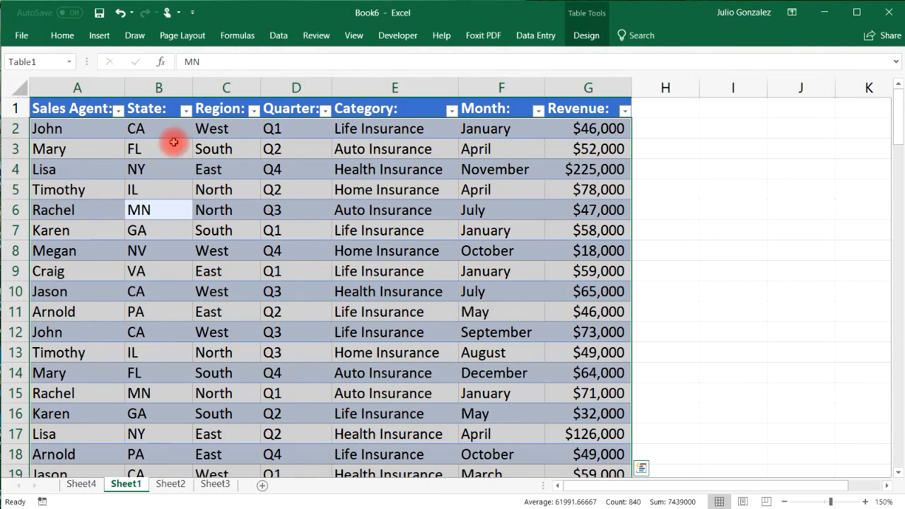
left_click(103, 42)
left_click(22, 71)
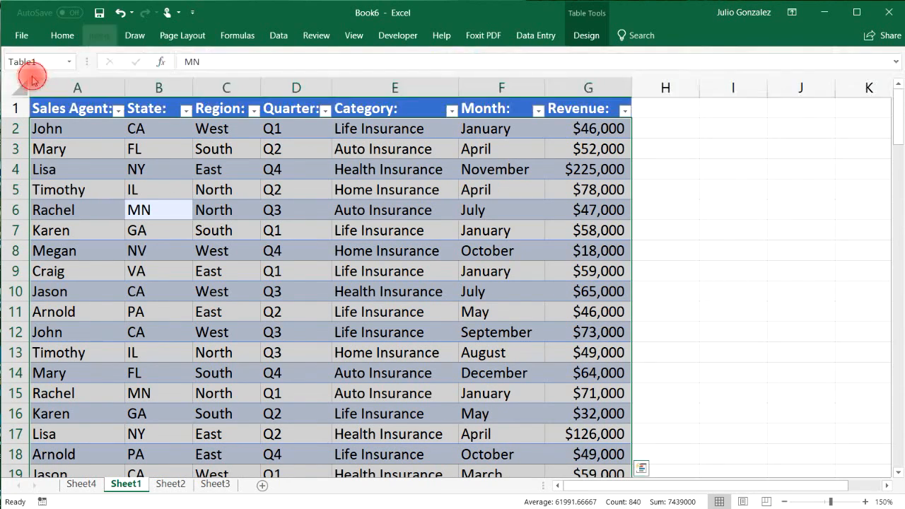
left_click(703, 358)
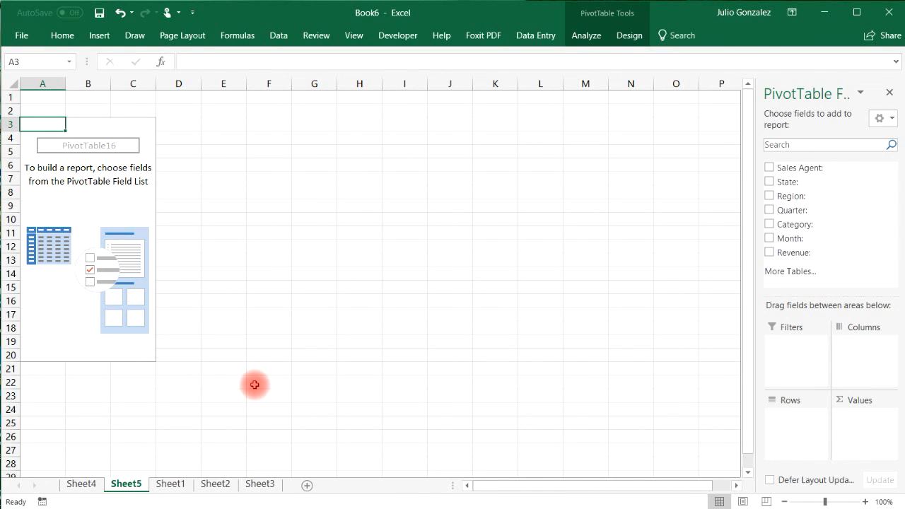
Put Month in the pivot rows and Sum of Revenue in values, January–December totalling 7439000.
left_click(768, 238)
left_click(769, 252)
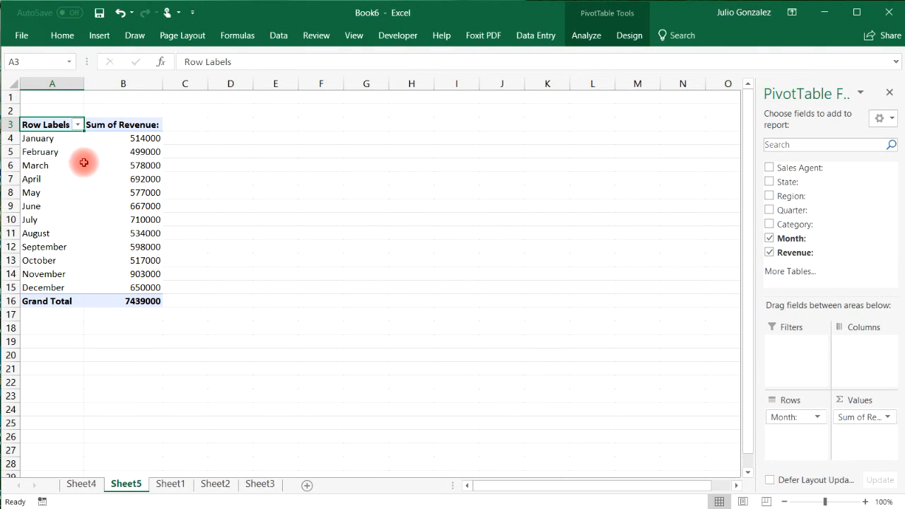
left_click(51, 140)
left_click(122, 143)
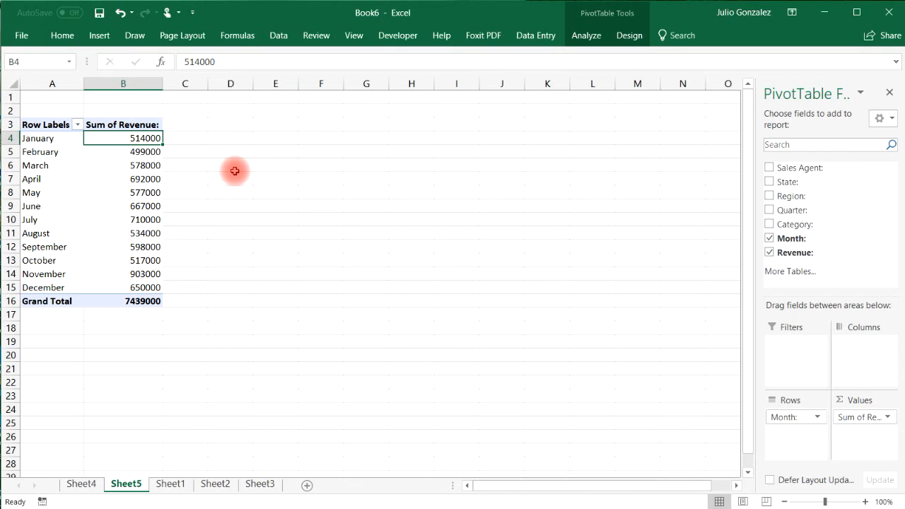
left_click_drag(54, 260, 51, 251)
left_click(61, 247)
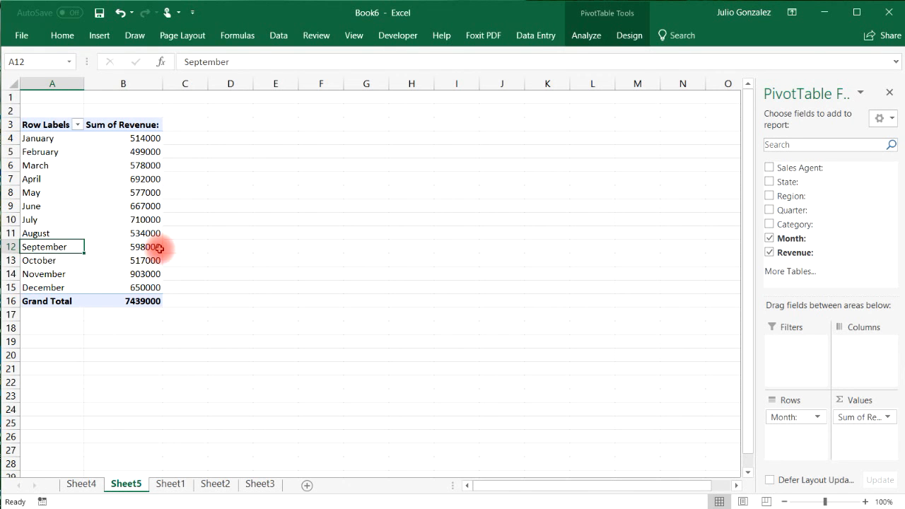
left_click(159, 248)
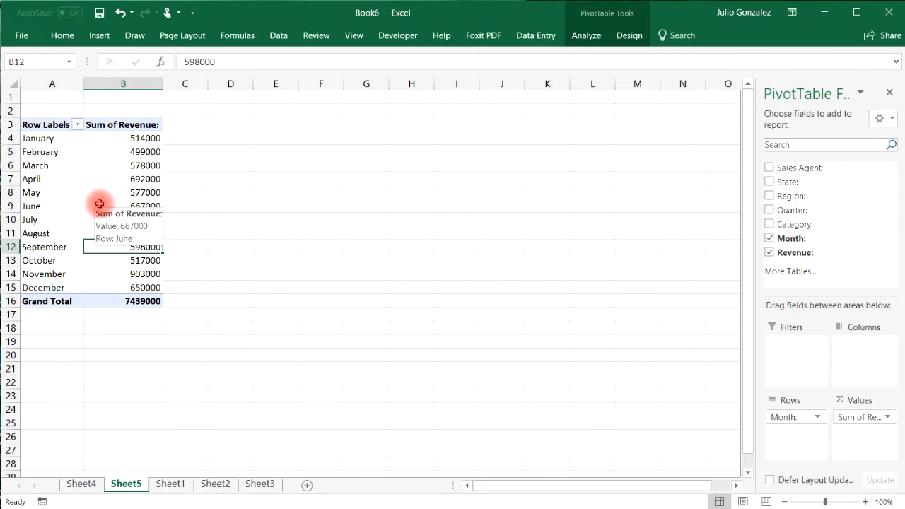
key("ctrl+a")
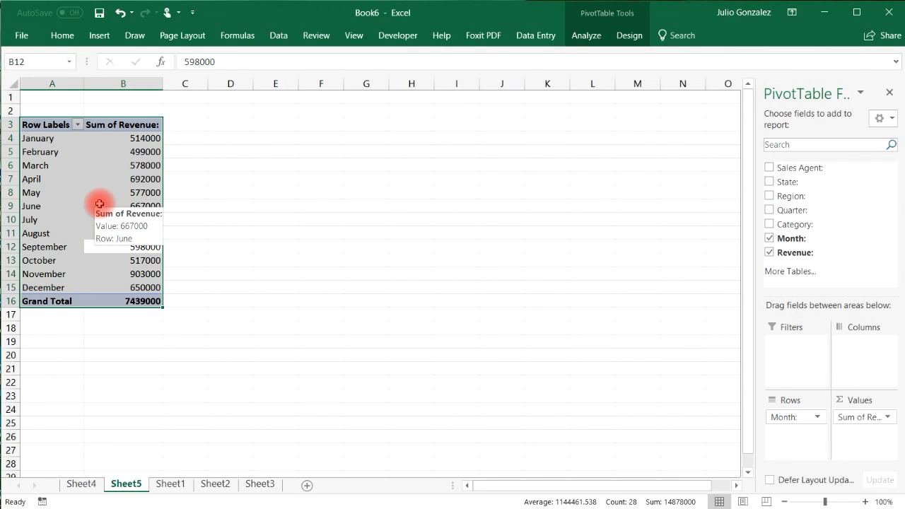
Insert a line PivotChart that plots the monthly revenue PivotTable.
left_click(99, 35)
left_click(540, 82)
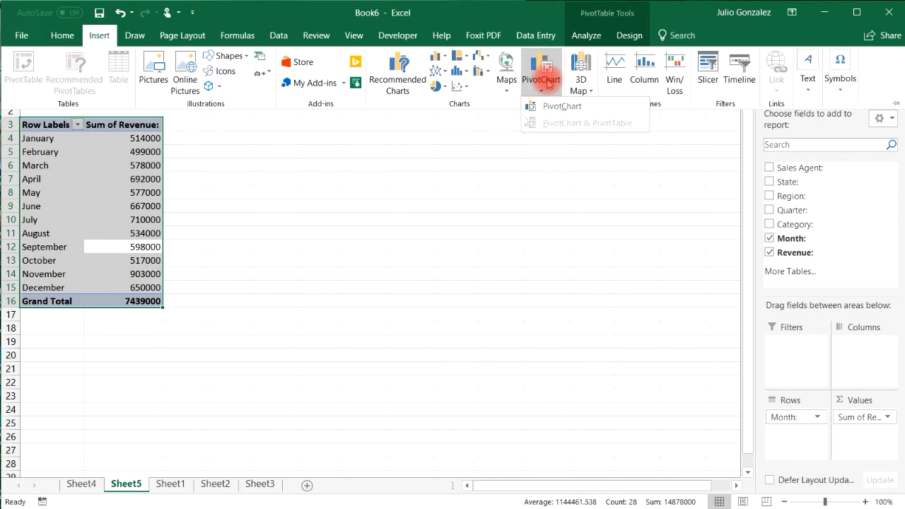
left_click(541, 106)
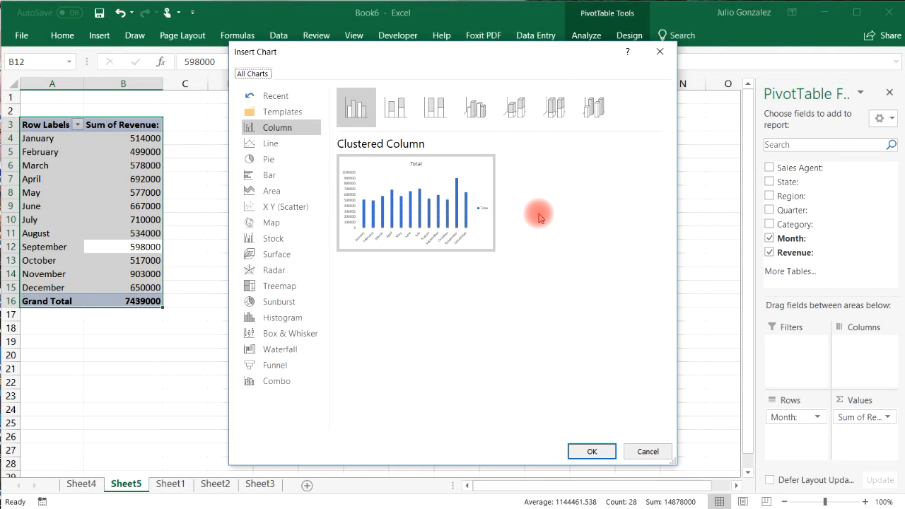
left_click(256, 144)
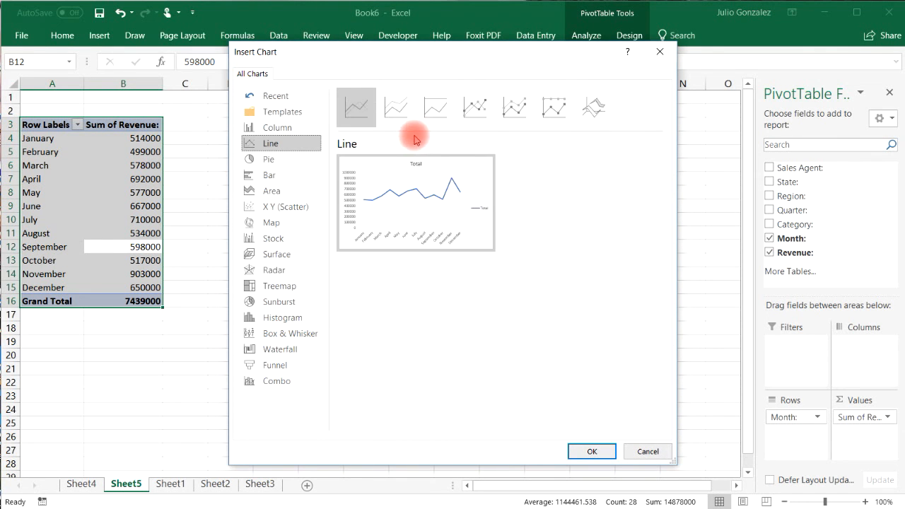
left_click(585, 453)
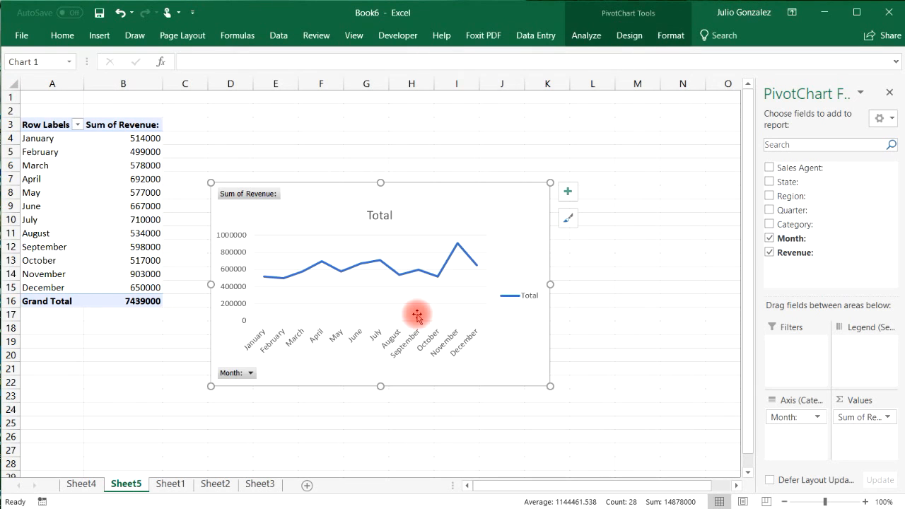
Remove the line chart's legend and give its revenue line a red outline.
left_click(569, 192)
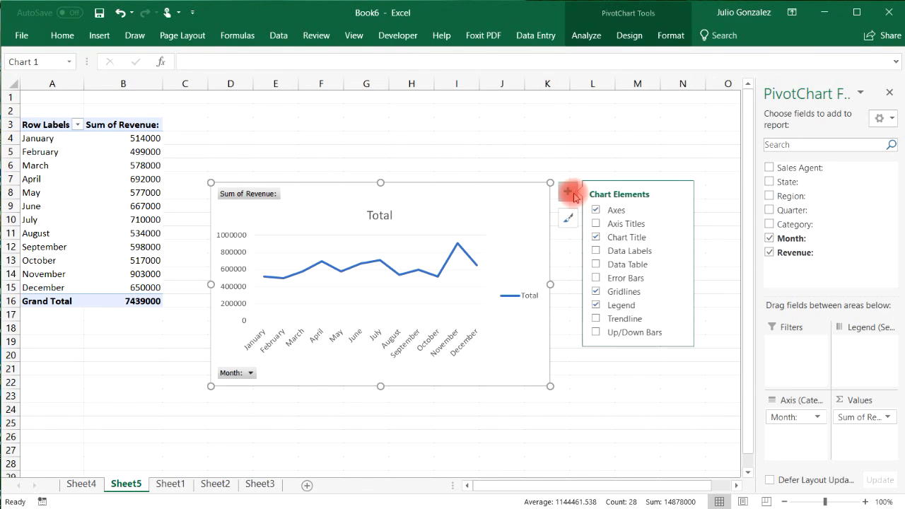
left_click(598, 305)
right_click(503, 246)
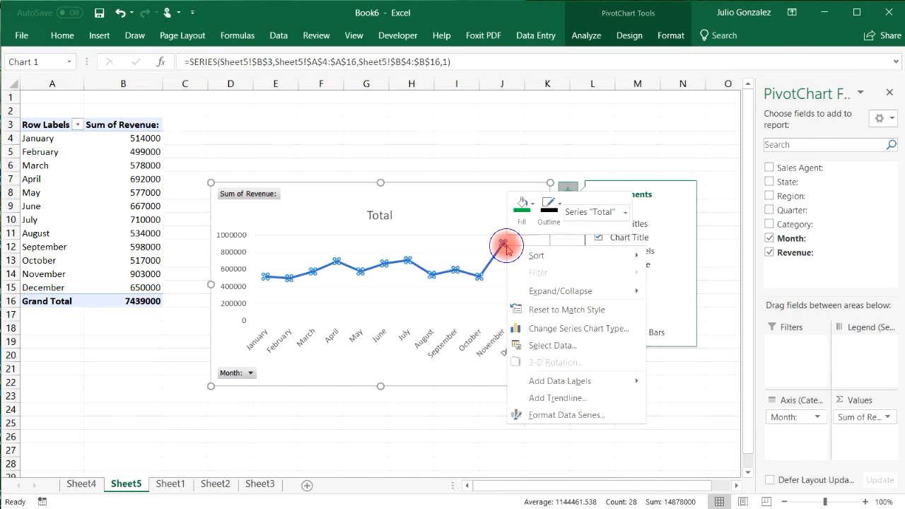
right_click(495, 257)
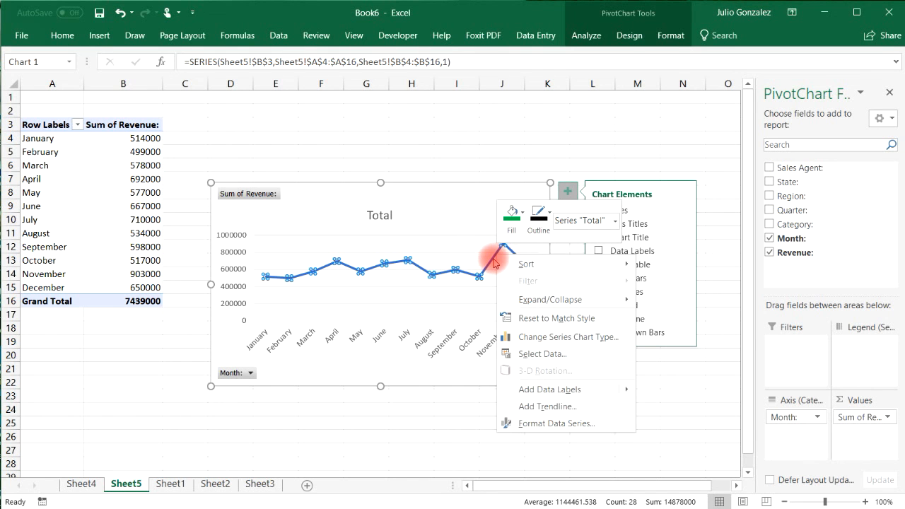
left_click(521, 211)
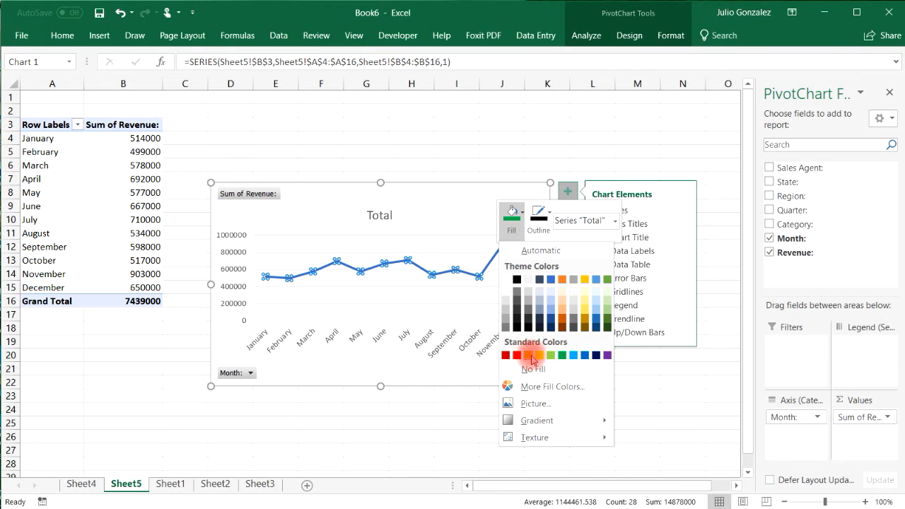
left_click(539, 212)
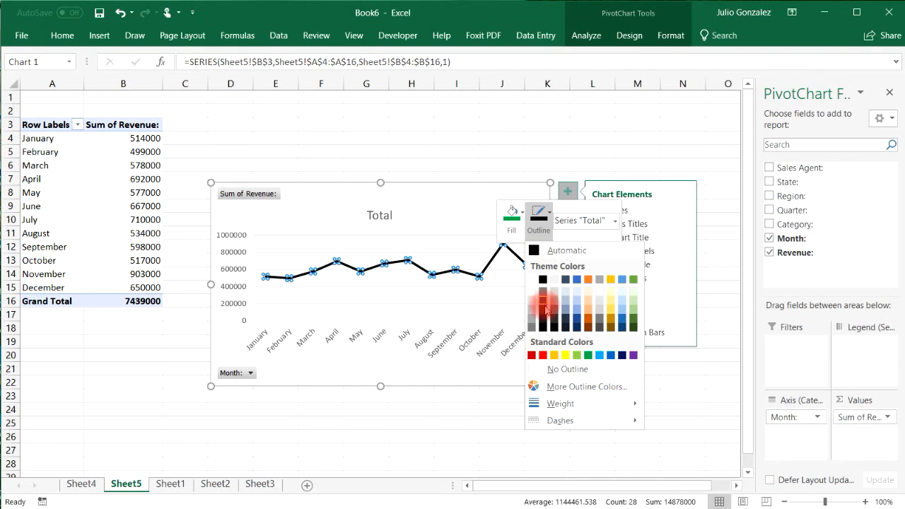
left_click(549, 361)
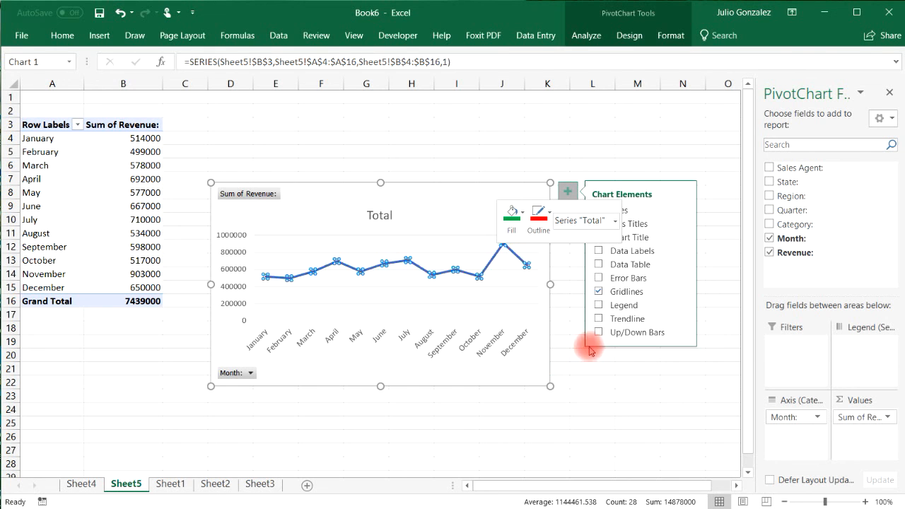
left_click(591, 395)
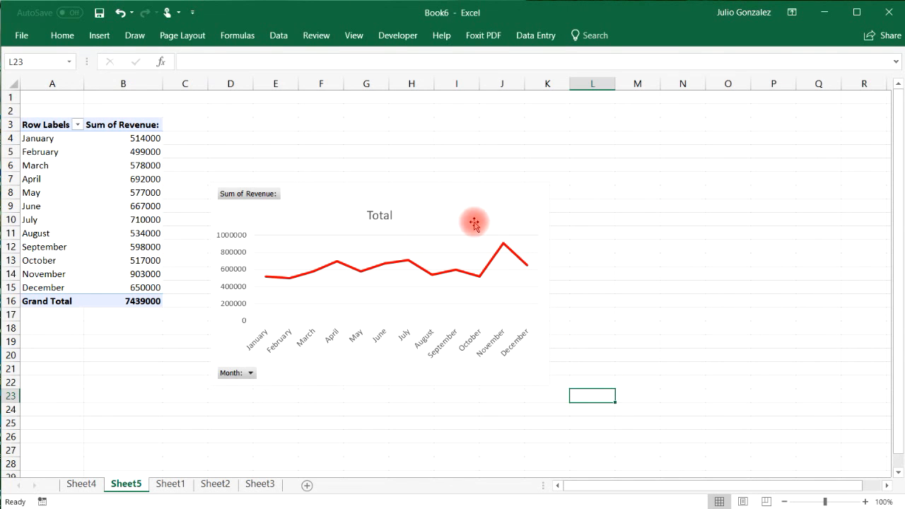
Retitle the line chart 'Sales Revenue By Month' and move it up beside the PivotTable.
left_click(388, 216)
double_click(388, 215)
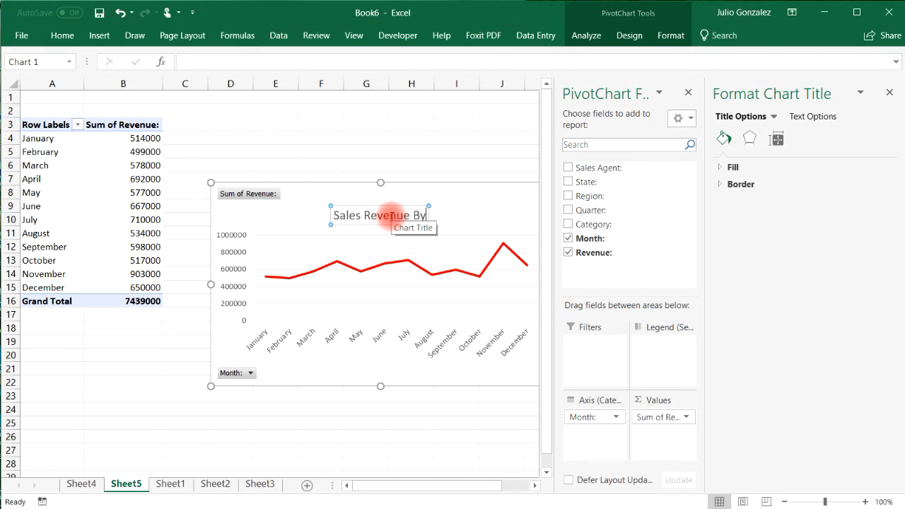
type("onth")
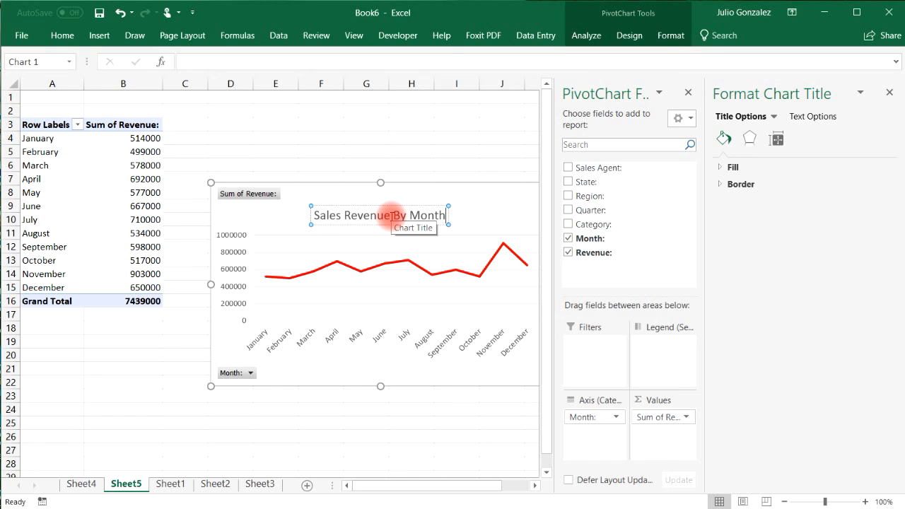
key("Return")
key("BackSpace")
left_click(406, 125)
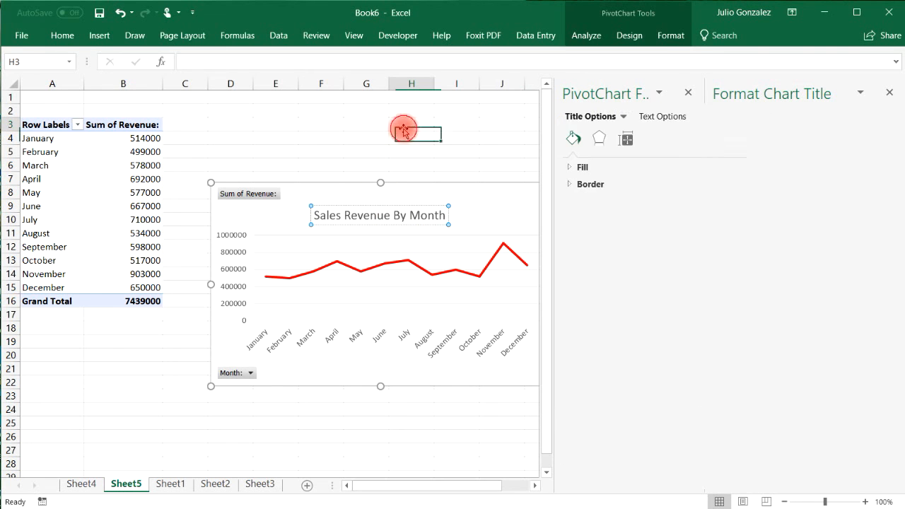
left_click_drag(468, 202, 460, 146)
left_click(880, 94)
Copy the monthly line chart onto the Sheet3 dashboard, then reposition and shrink it there.
right_click(497, 148)
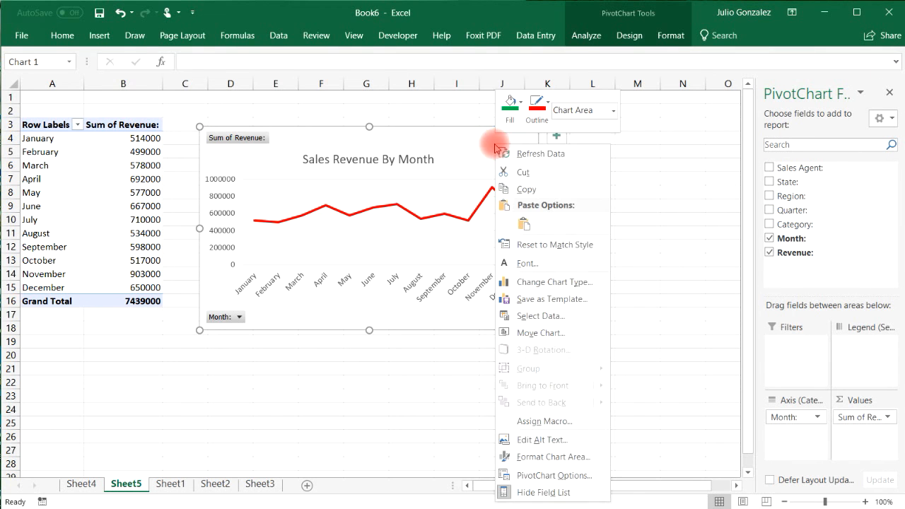
left_click(535, 187)
left_click(258, 483)
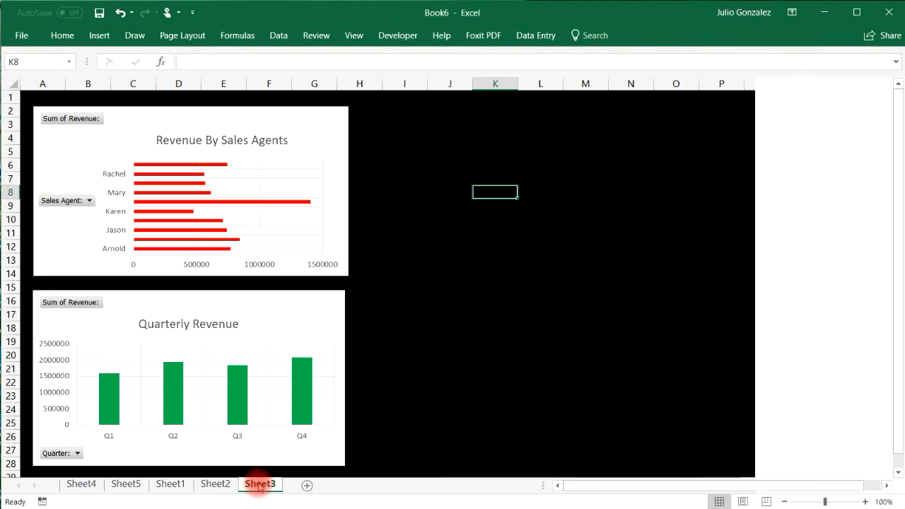
key("ctrl+v")
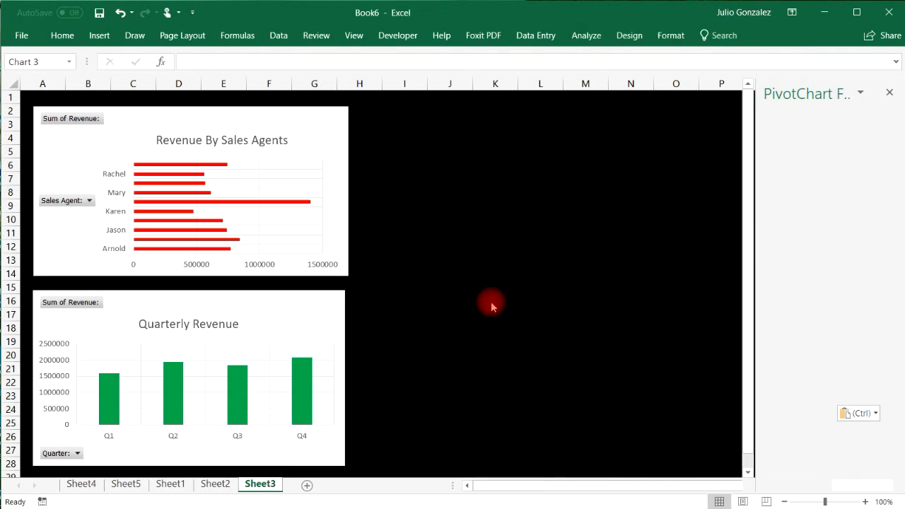
left_click_drag(620, 199, 505, 276)
left_click_drag(697, 263, 648, 290)
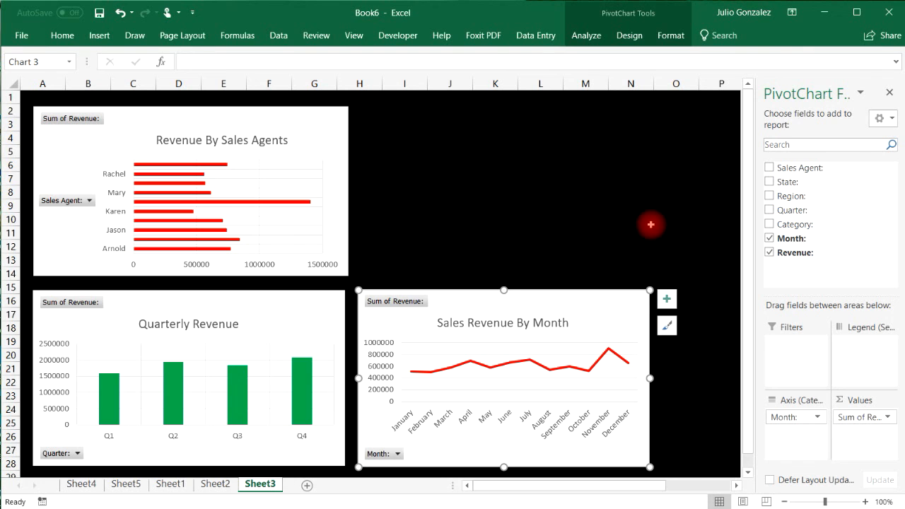
left_click(889, 93)
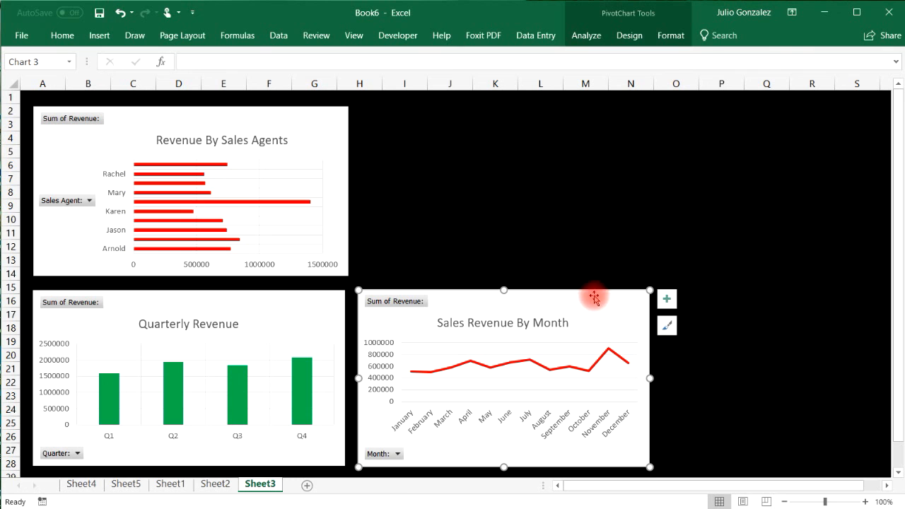
left_click(97, 36)
left_click(709, 77)
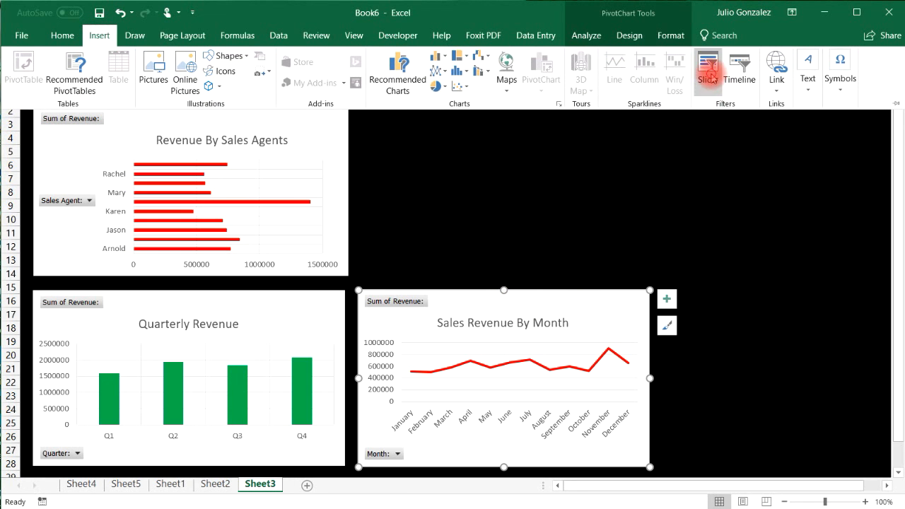
left_click_drag(657, 127, 735, 123)
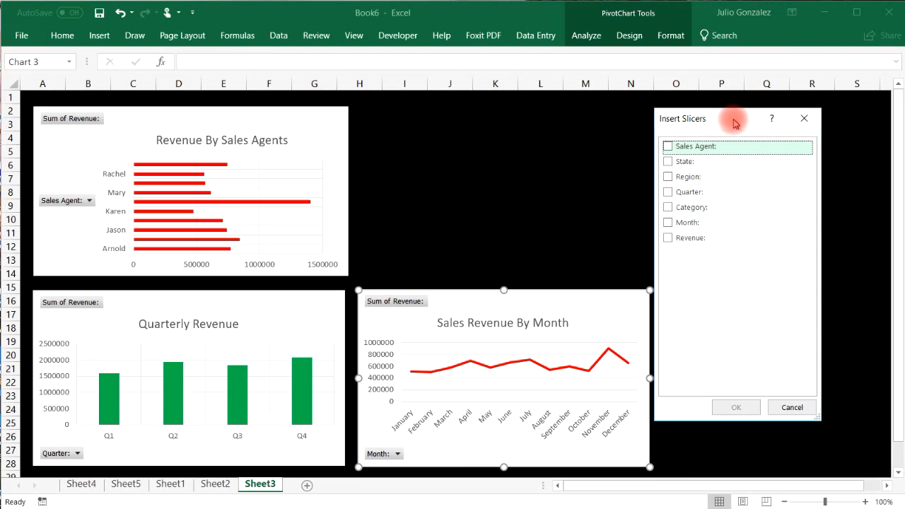
left_click(667, 223)
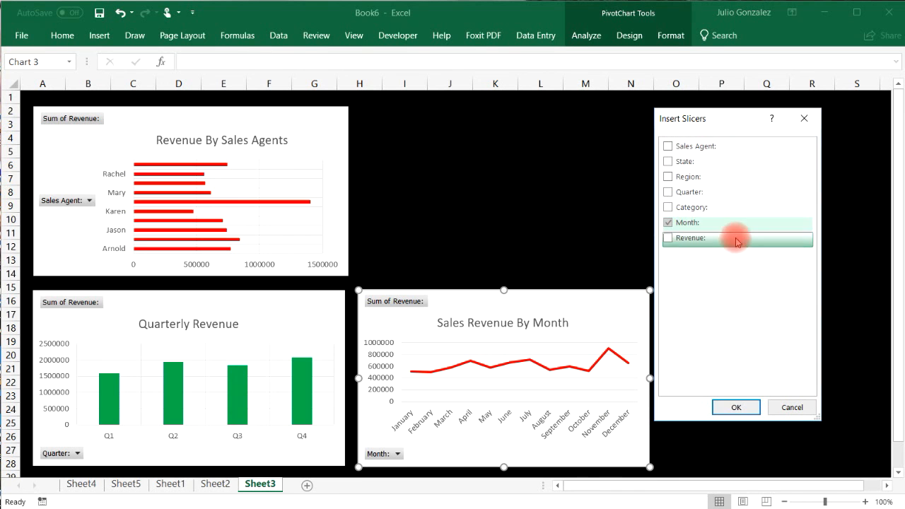
left_click(738, 407)
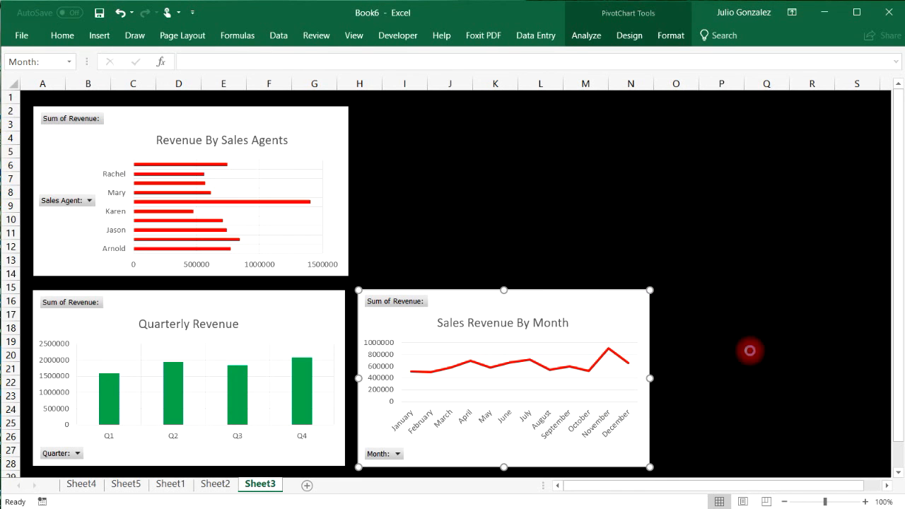
left_click_drag(477, 195, 749, 133)
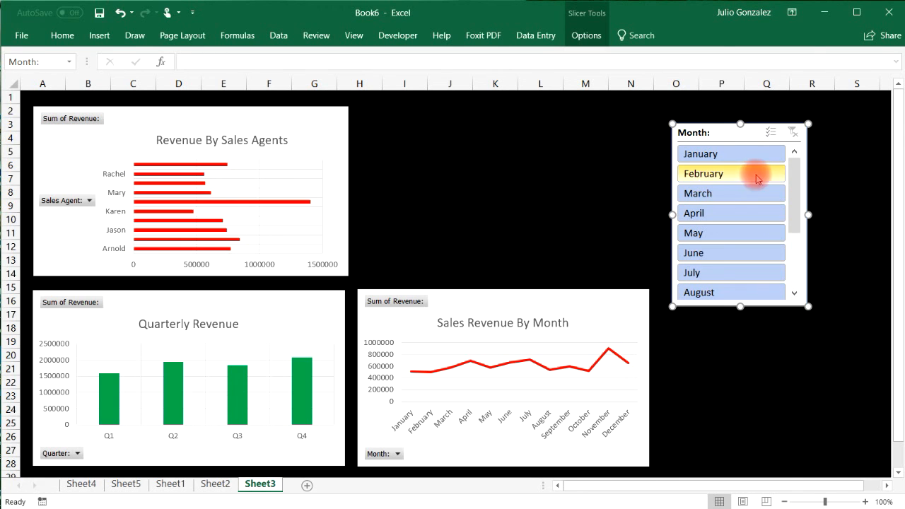
left_click(742, 155)
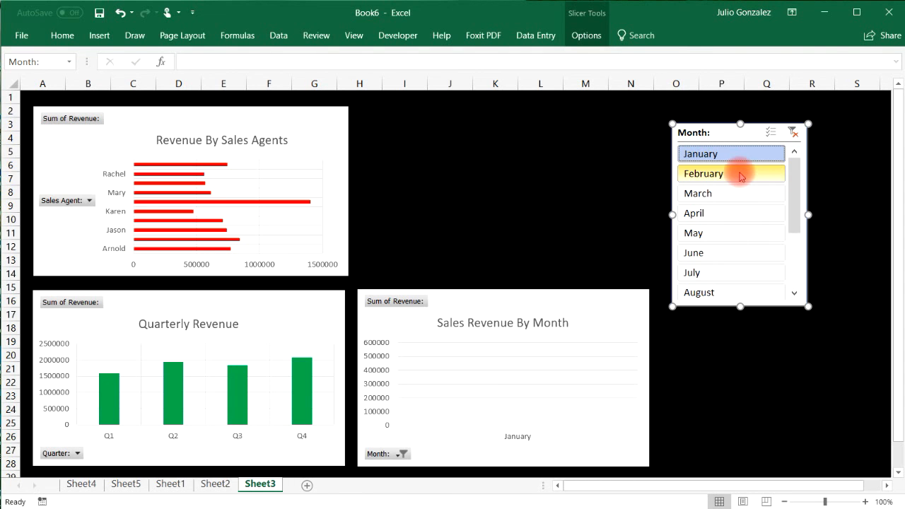
left_click(741, 175, "ctrl")
left_click(770, 193, "ctrl")
left_click(742, 212, "ctrl")
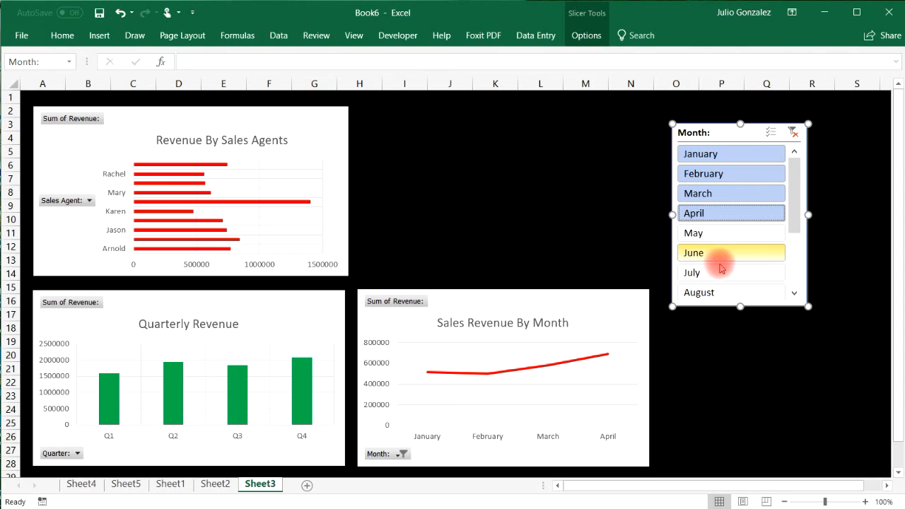
left_click(711, 235, "ctrl")
left_click(712, 253, "ctrl")
left_click(709, 273, "ctrl")
left_click(707, 292, "ctrl")
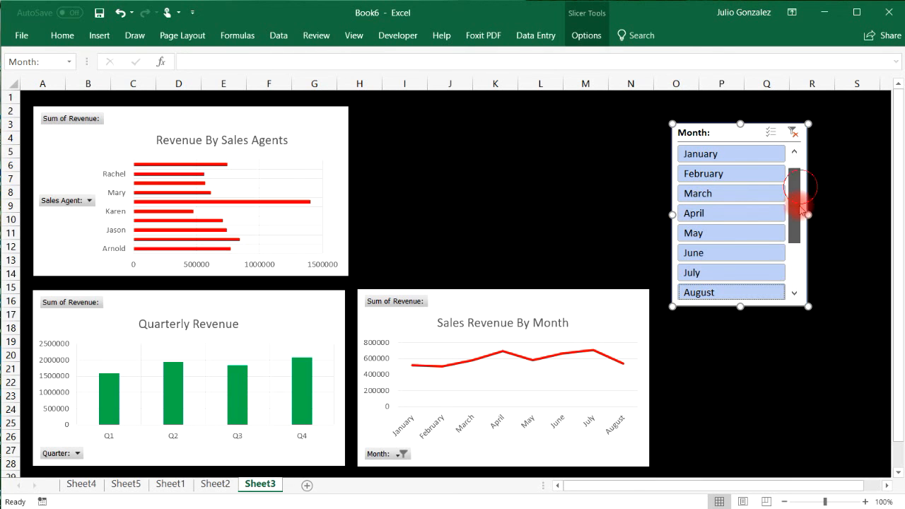
left_click_drag(797, 182, 801, 238)
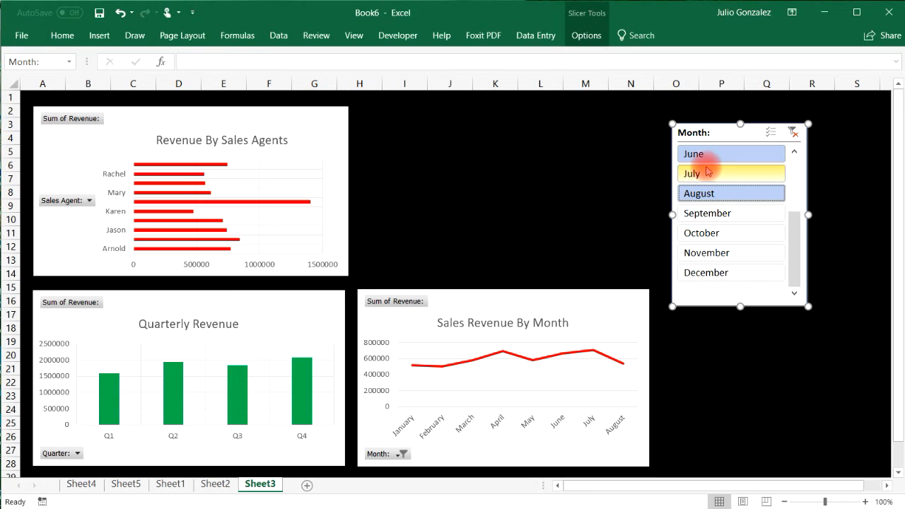
left_click(792, 133)
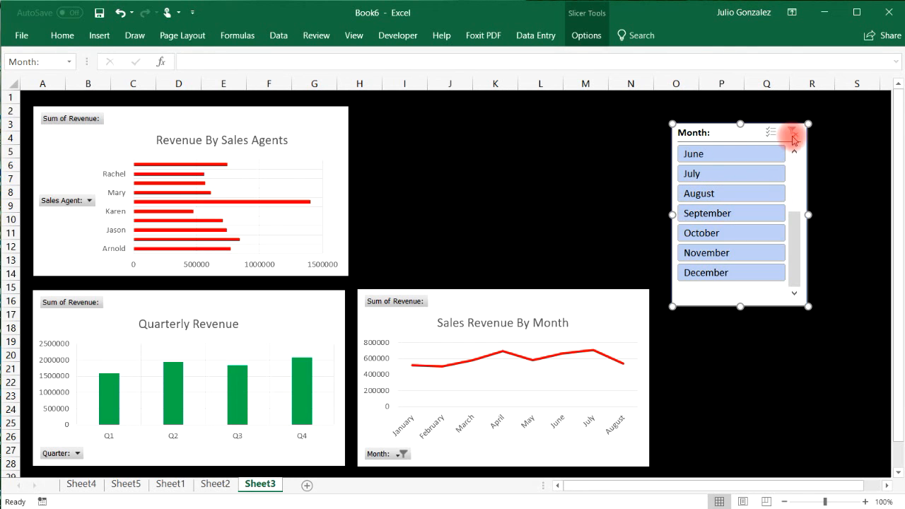
key("Delete")
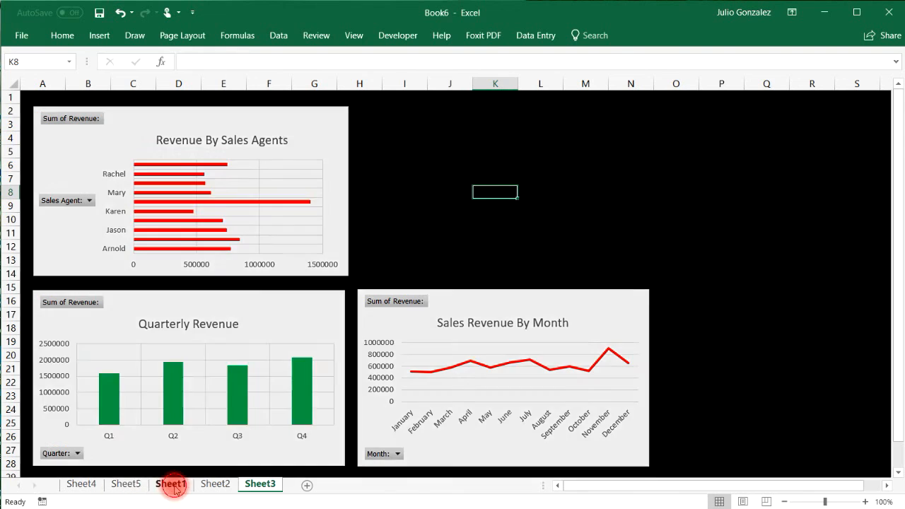
Create a PivotTable on a new sheet summing Revenue by Region from the Sheet1 table.
left_click(173, 484)
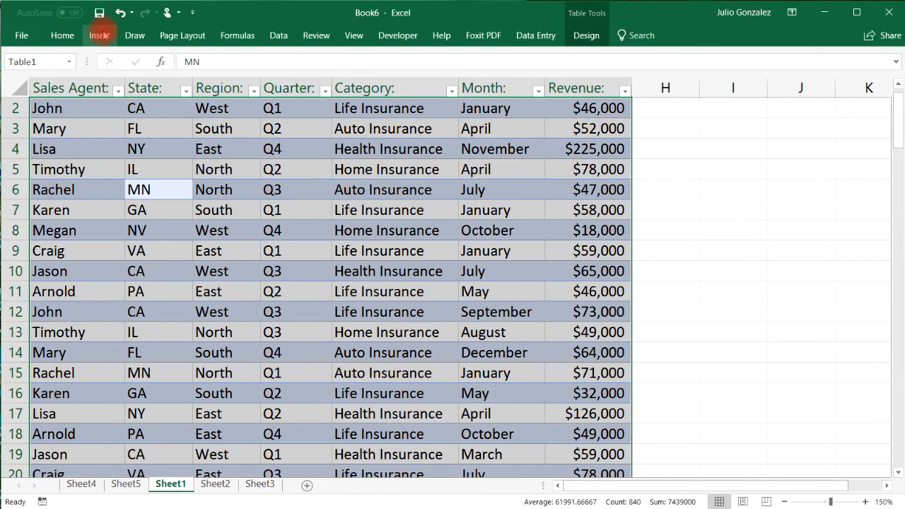
left_click(99, 35)
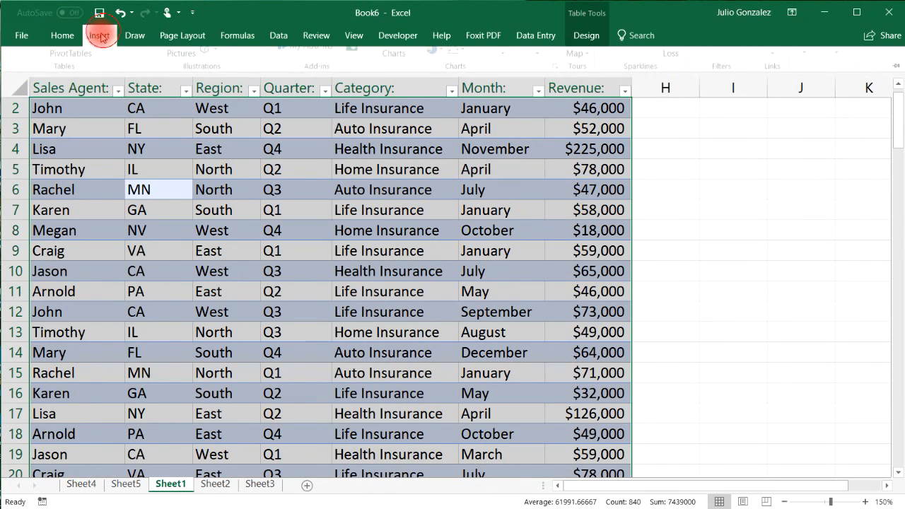
left_click(21, 59)
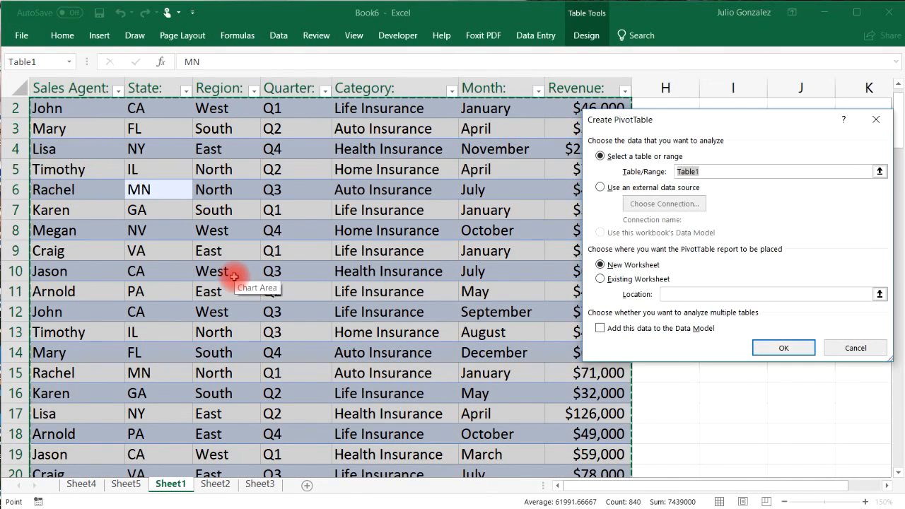
left_click(777, 347)
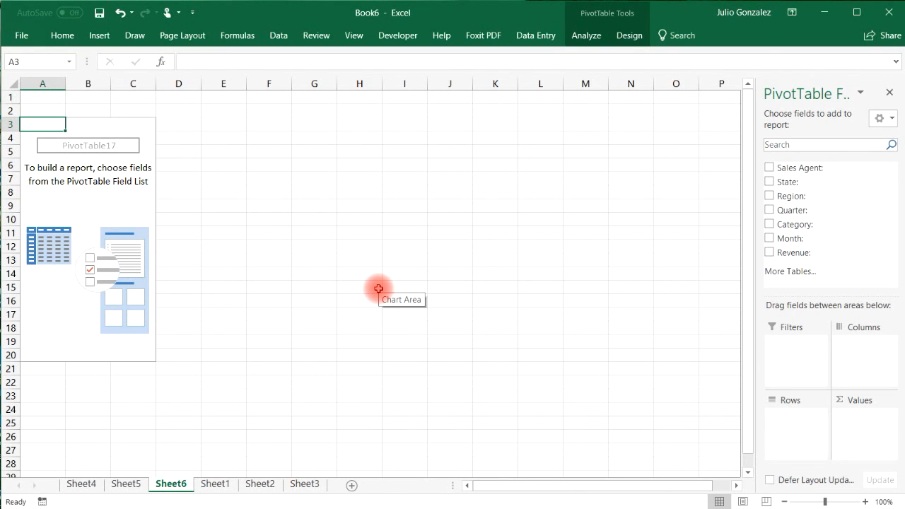
left_click(769, 195)
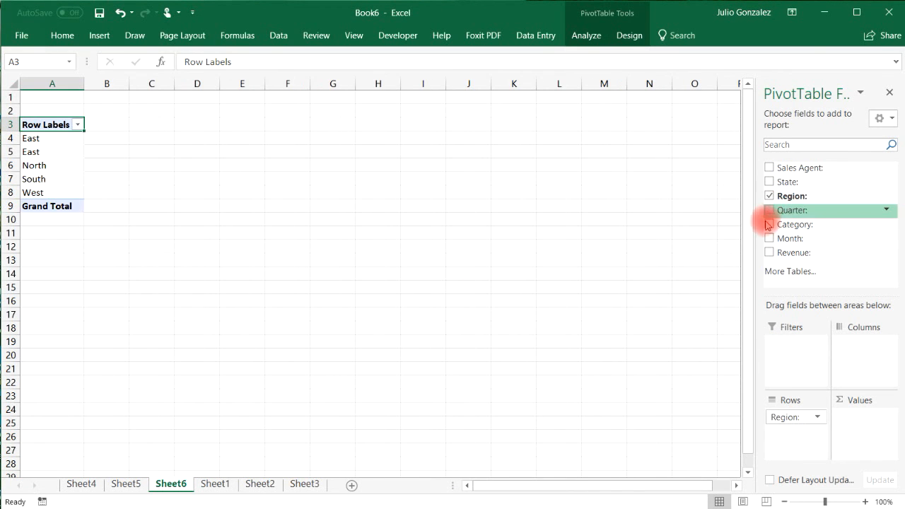
left_click(769, 251)
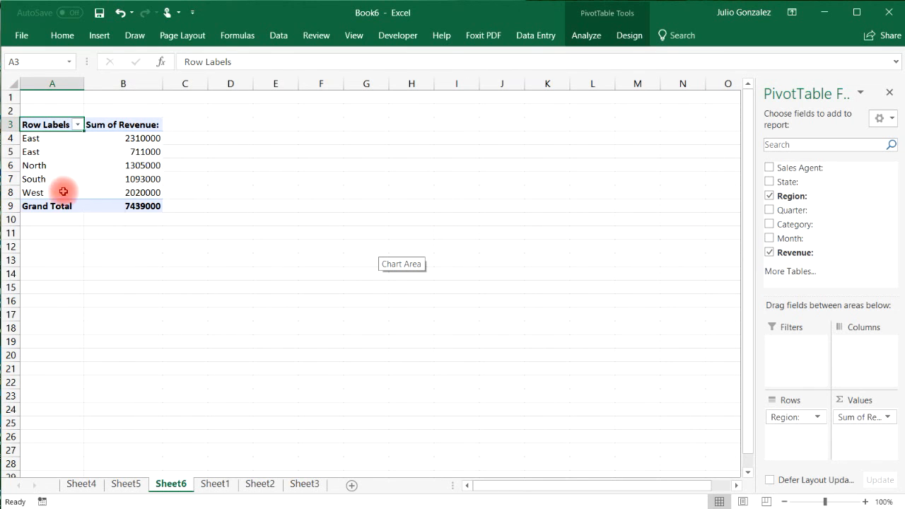
Select the North row and the two duplicate East rows in the region PivotTable.
left_click_drag(39, 164, 101, 163)
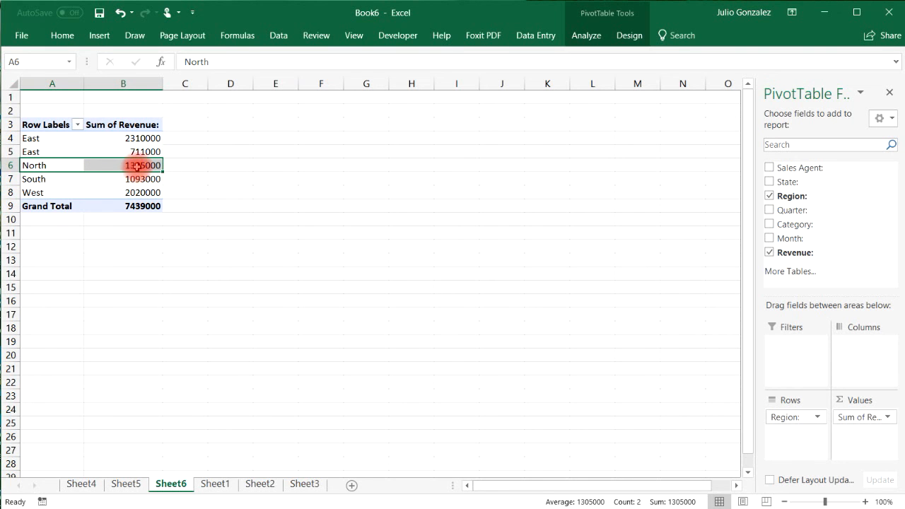
mouse_move(138, 165)
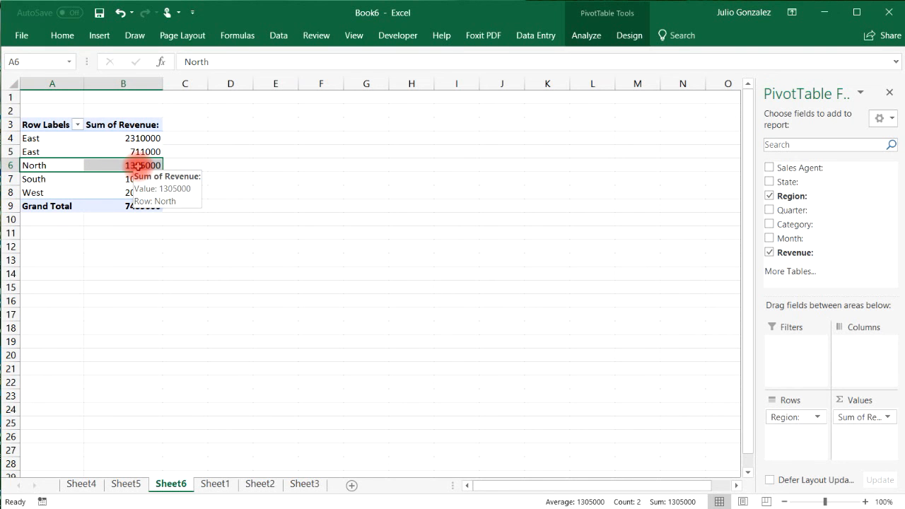
left_click(57, 139)
left_click(40, 152)
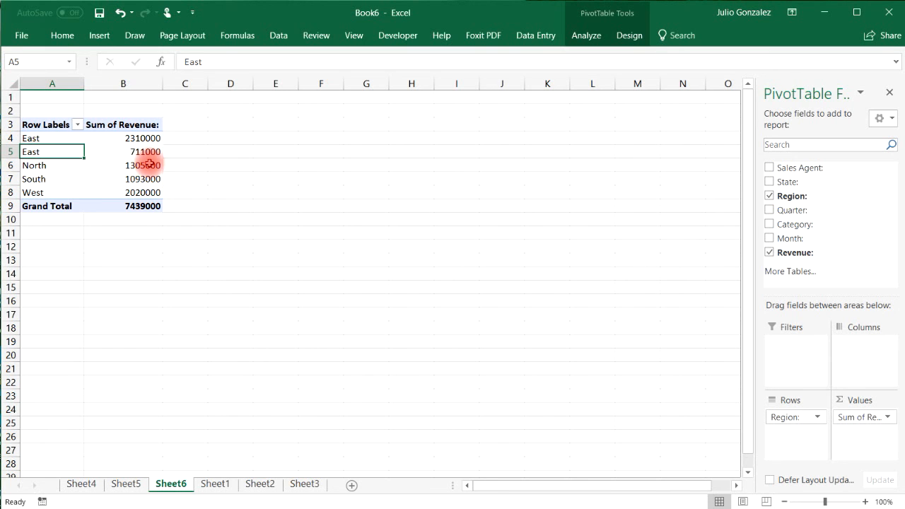
mouse_move(150, 163)
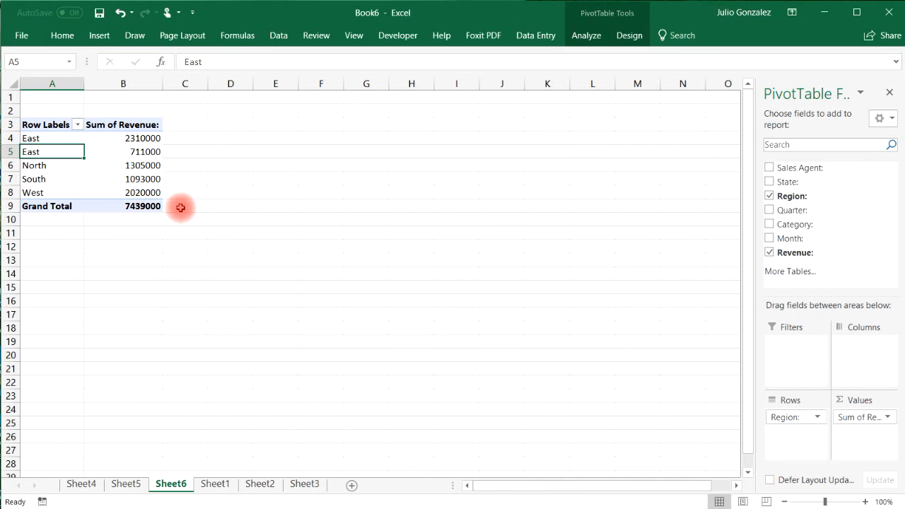
Group the two East rows into a single group named East.
left_click_drag(33, 138, 63, 152)
right_click(71, 146)
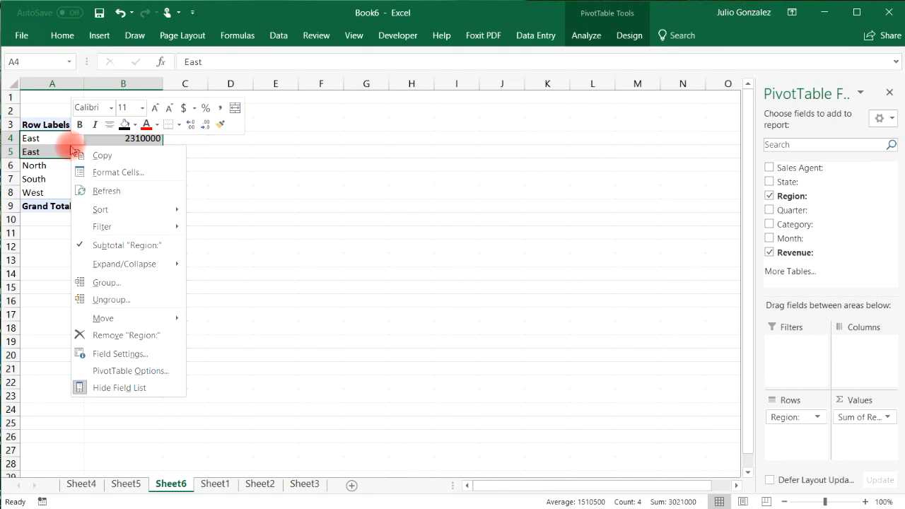
left_click(117, 283)
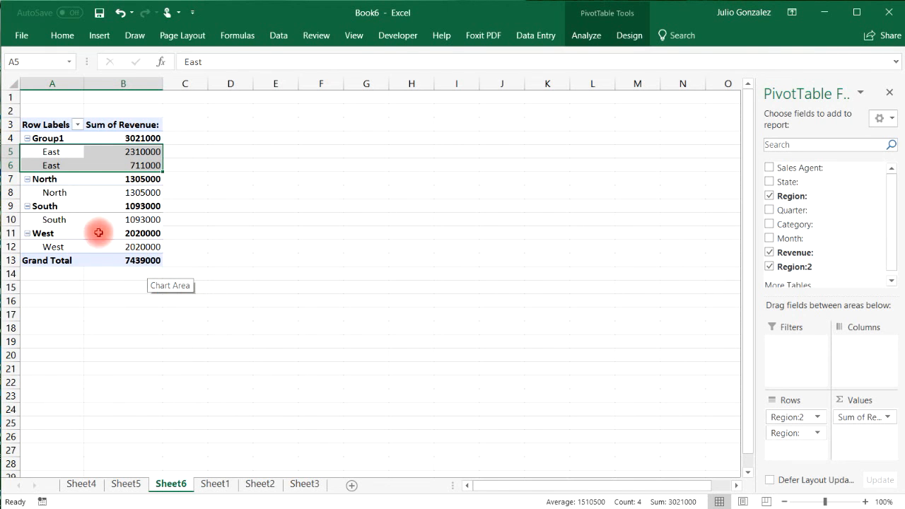
double_click(64, 138)
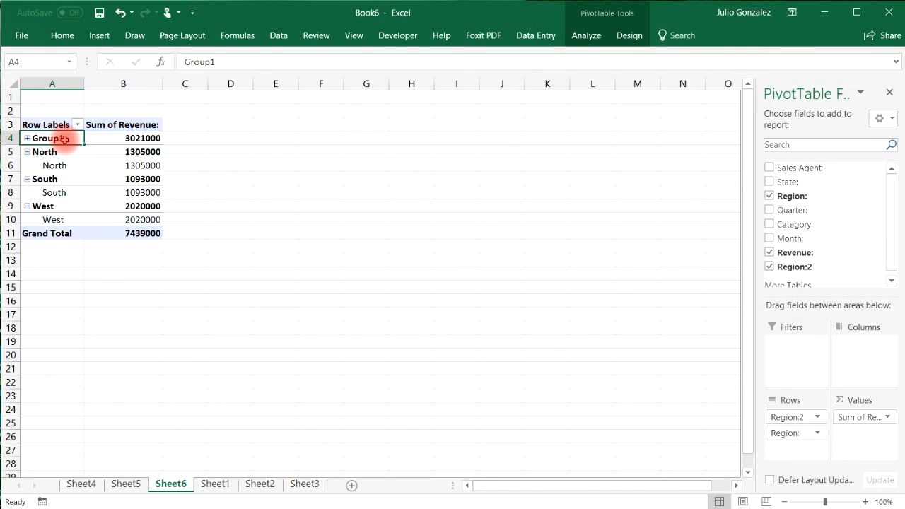
double_click(64, 139)
double_click(54, 138)
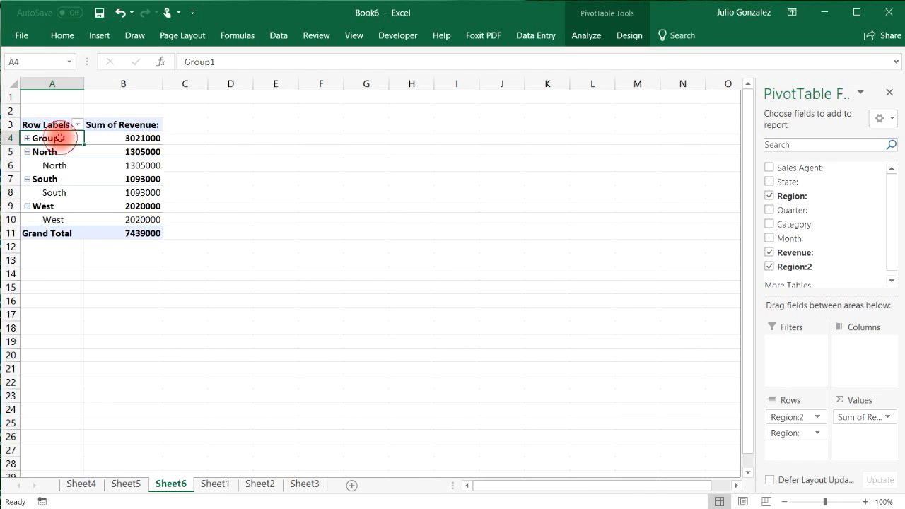
double_click(49, 138)
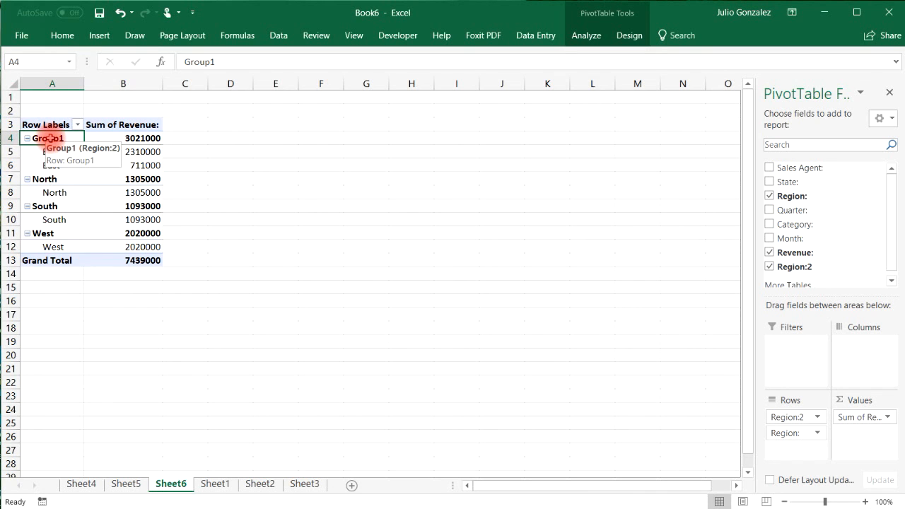
type("East")
key("Return")
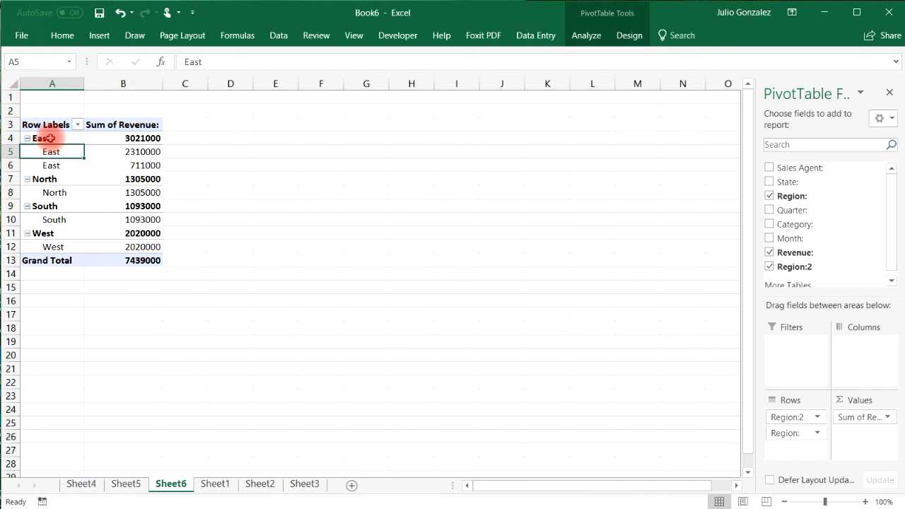
Collapse the East, North, South and West groups and select the four region totals.
left_click(28, 138)
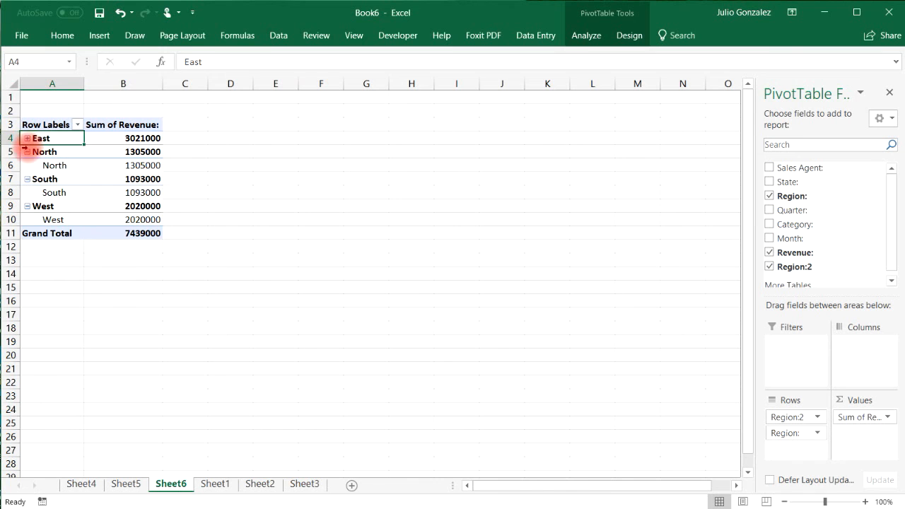
left_click(28, 151)
left_click(27, 166)
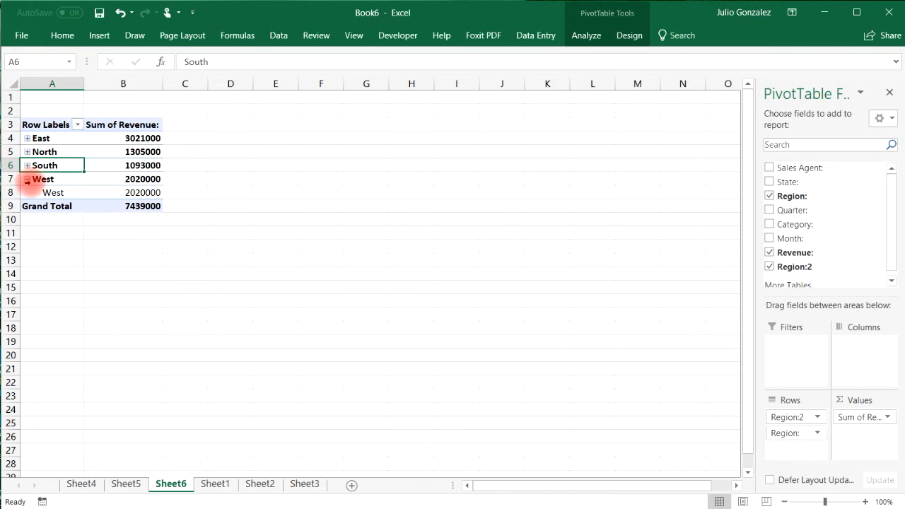
left_click(28, 179)
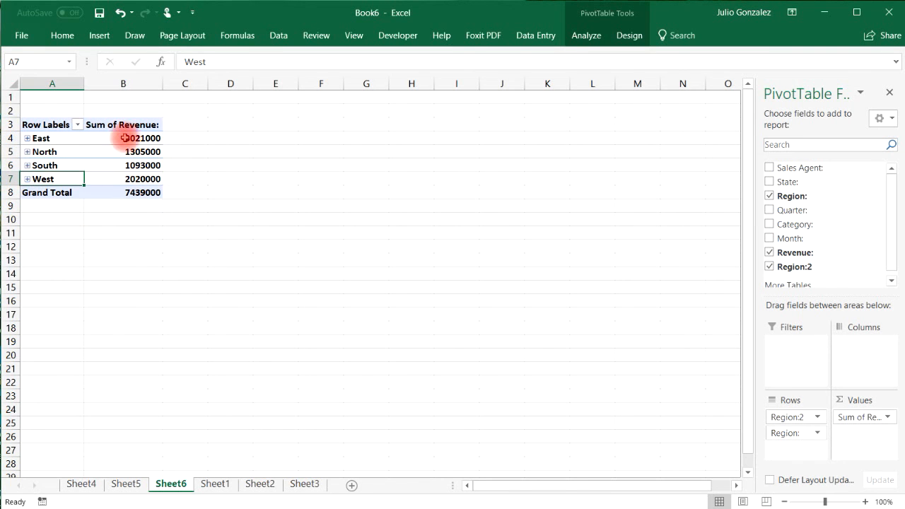
mouse_move(141, 138)
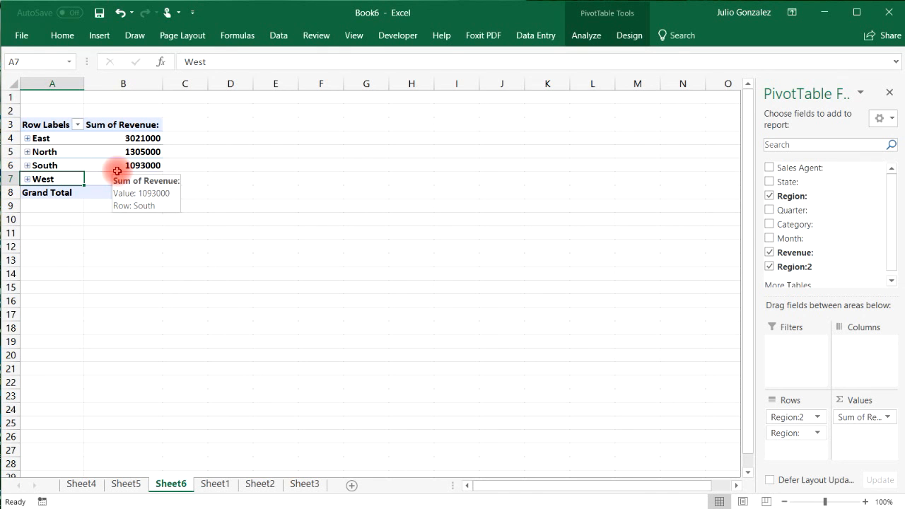
left_click_drag(145, 138, 85, 171)
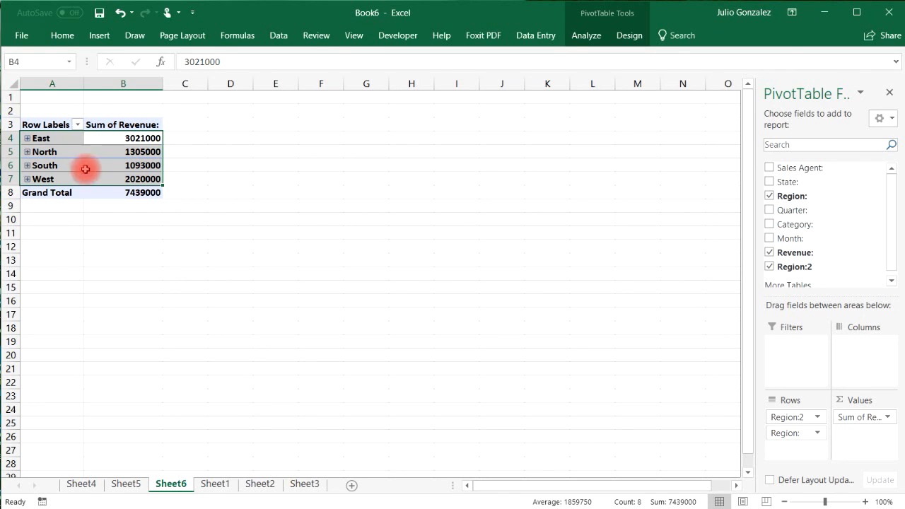
Insert a pie PivotChart of the regional revenue PivotTable.
left_click(100, 36)
left_click(548, 70)
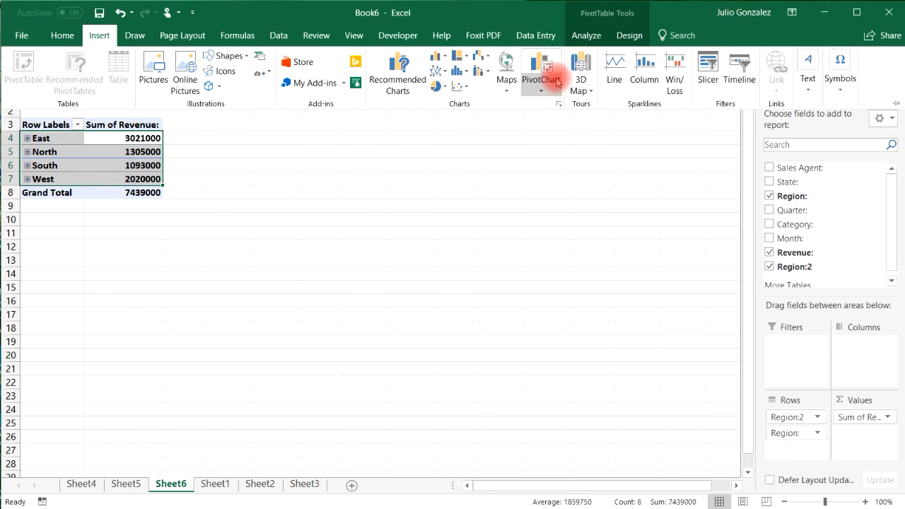
left_click(550, 106)
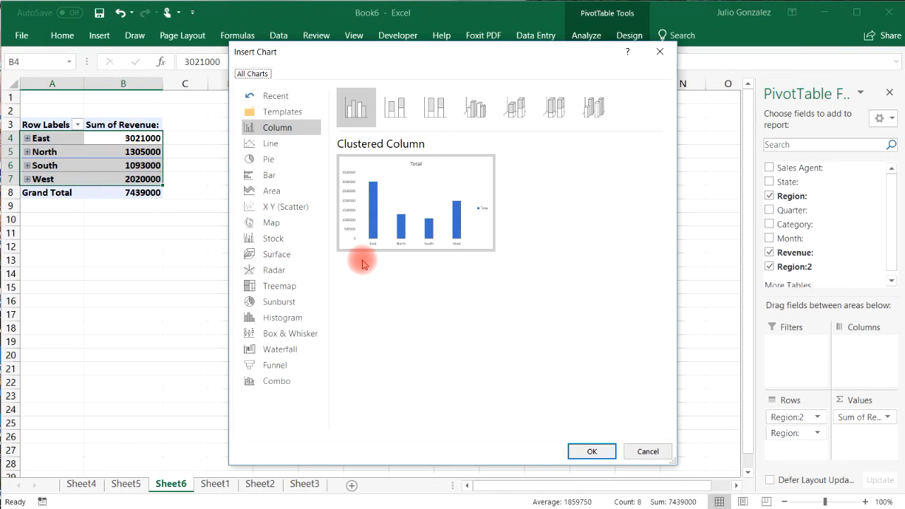
left_click(267, 159)
mouse_move(460, 244)
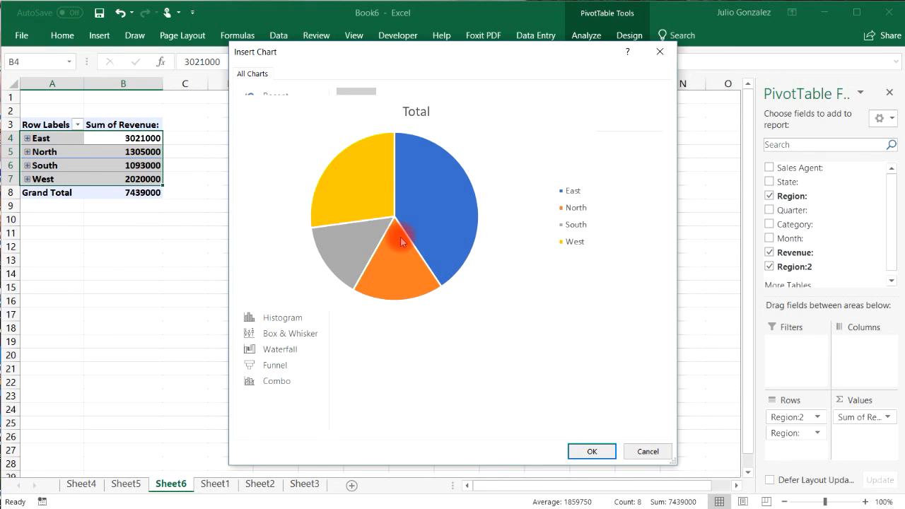
left_click(588, 451)
Nudge the pie chart left and apply a chart style showing percentage labels.
left_click_drag(481, 203, 462, 199)
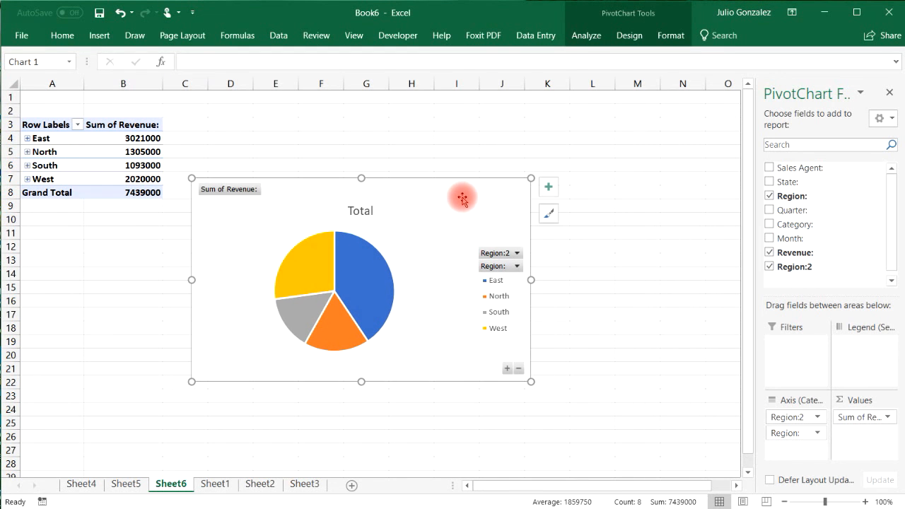
left_click(553, 222)
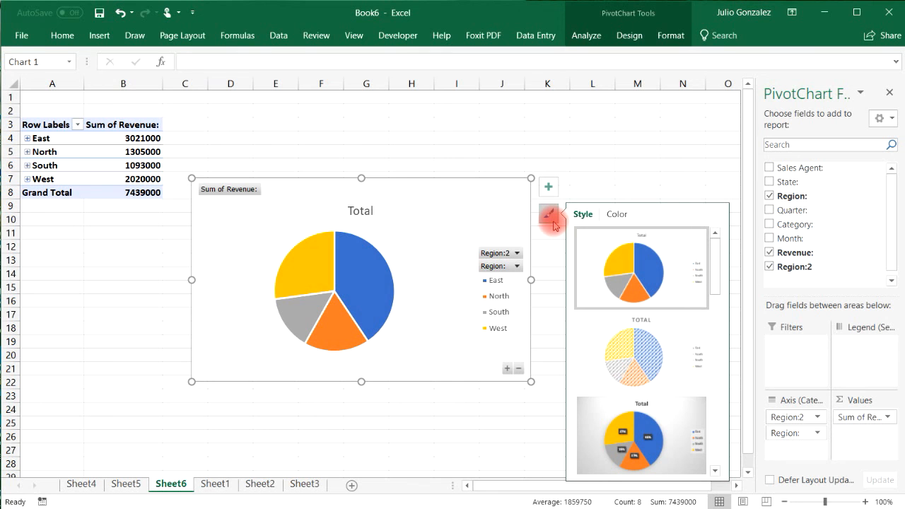
left_click_drag(721, 267, 708, 289)
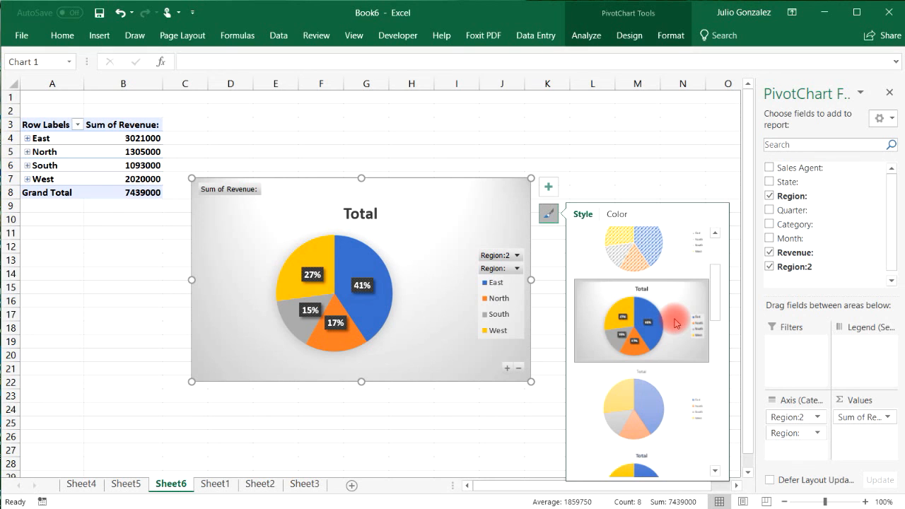
left_click_drag(707, 292, 711, 269)
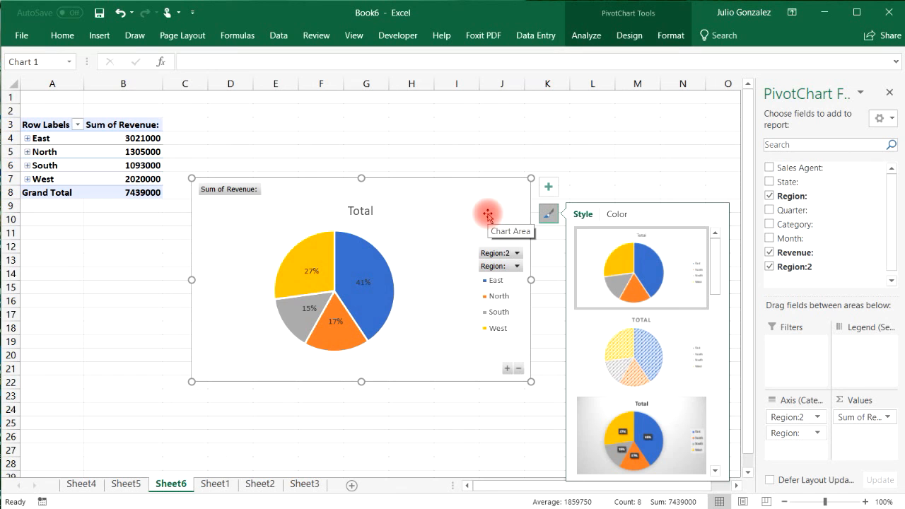
left_click(556, 188)
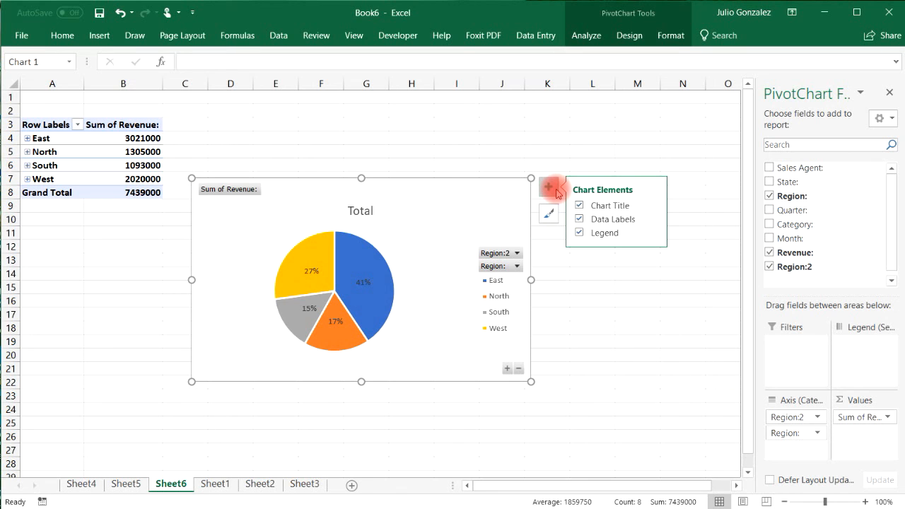
Switch the pie's data labels to Data Callout, remove the legend, and begin editing the title.
left_click(653, 233)
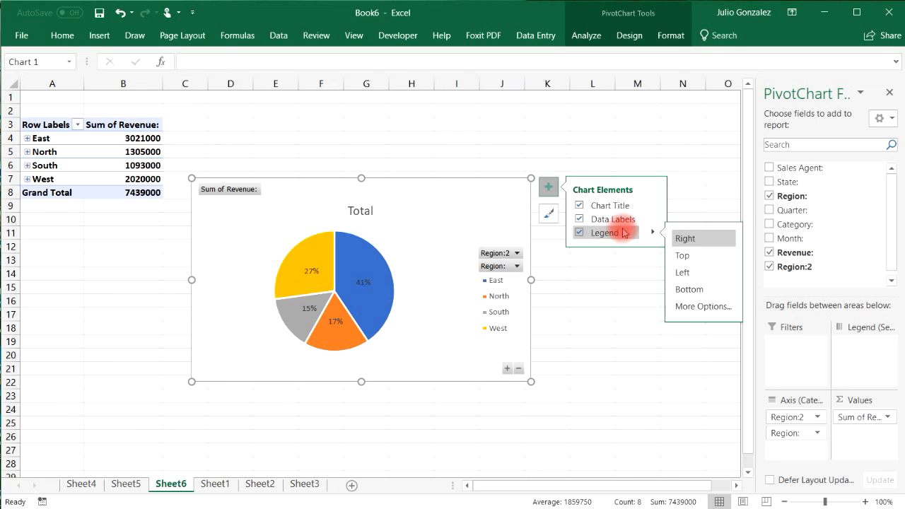
left_click(579, 233)
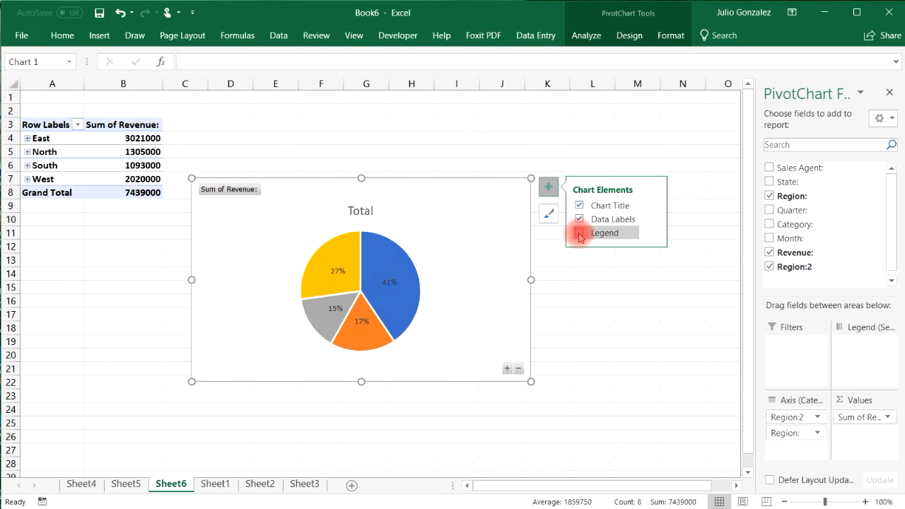
left_click(579, 233)
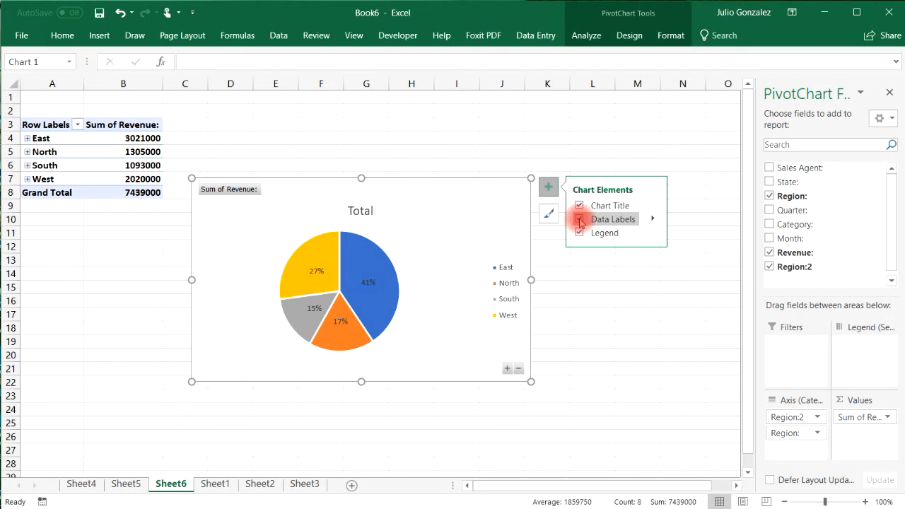
left_click(650, 222)
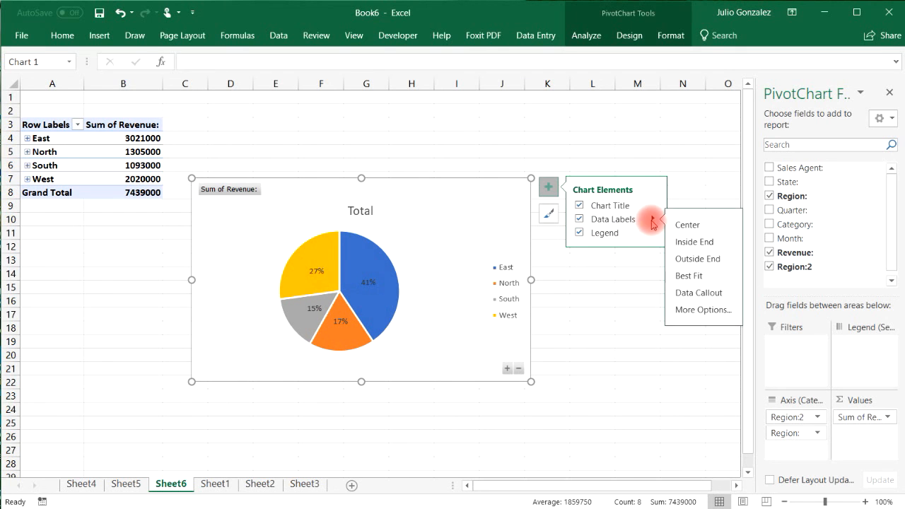
left_click(693, 293)
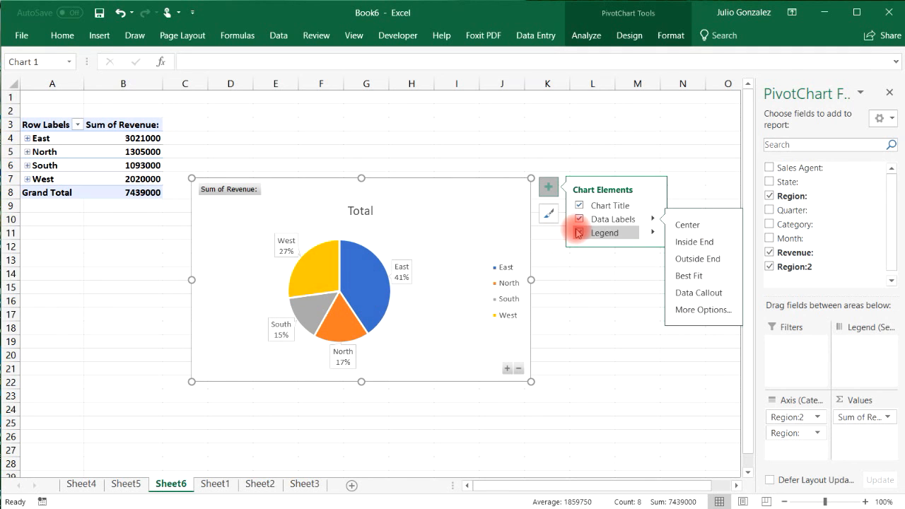
left_click(579, 234)
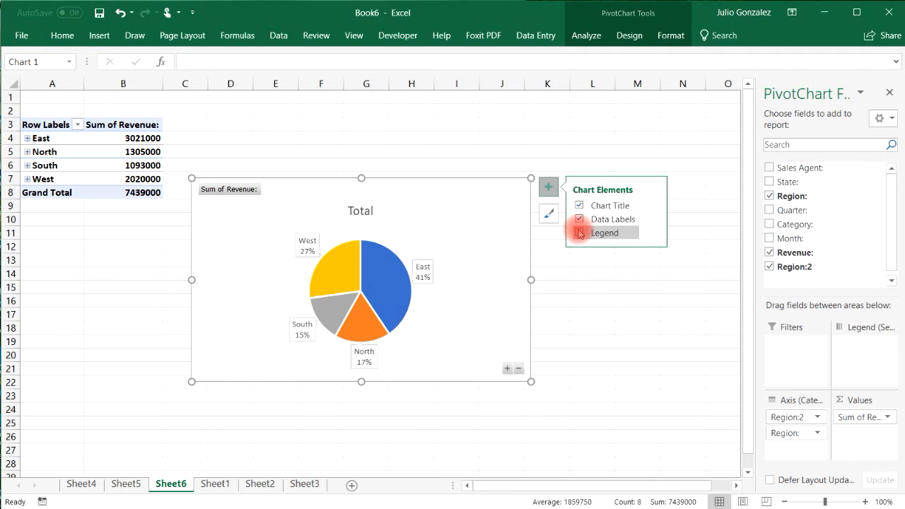
left_click(368, 212)
double_click(372, 213)
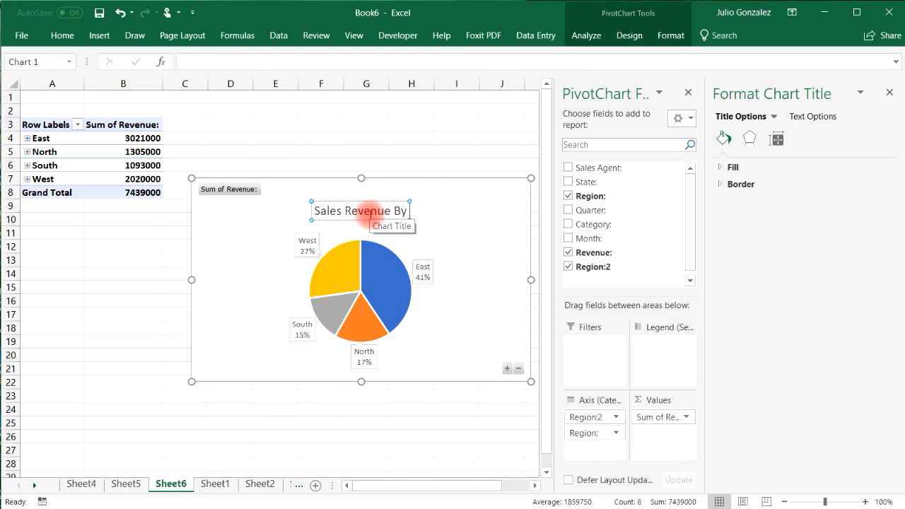
Complete the title as 'Sales Revenue By Region' and shrink the pie chart.
type("gion")
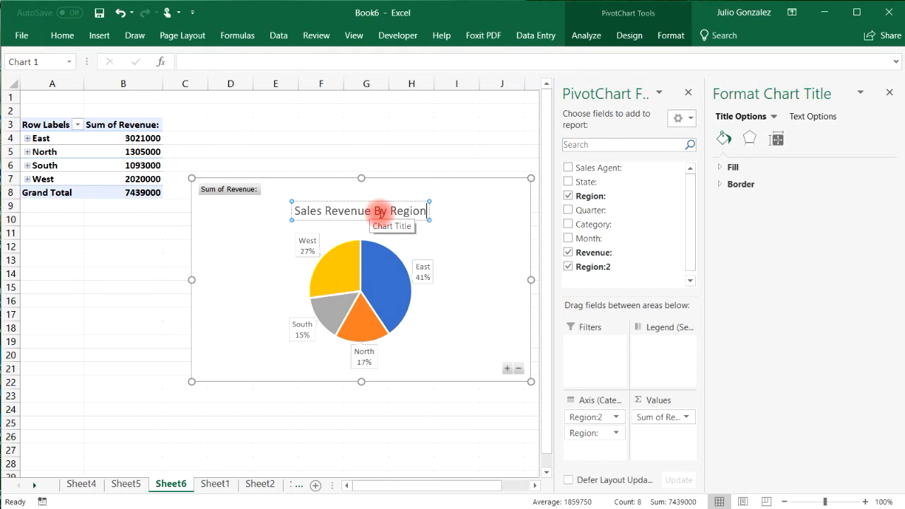
left_click_drag(530, 179, 460, 202)
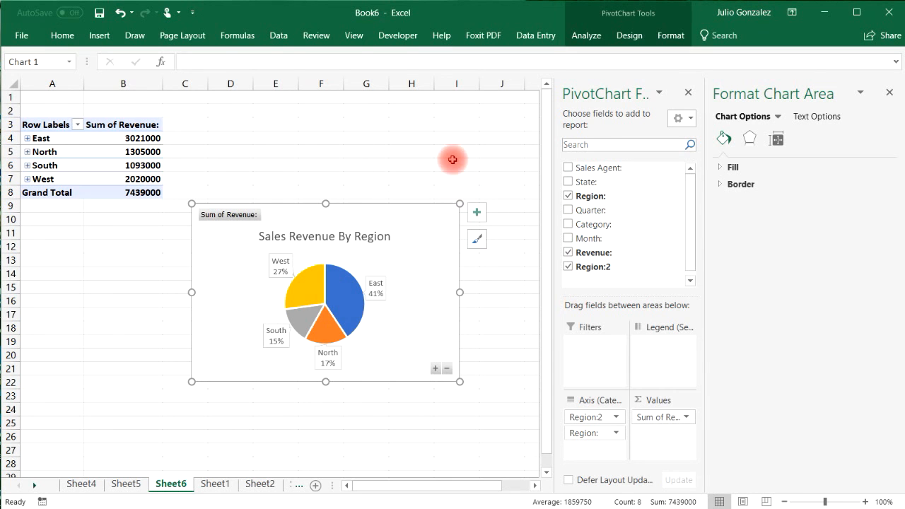
left_click(888, 92)
Move the region pie chart onto the Sheet3 dashboard, placed top-right and resized.
right_click(448, 222)
left_click(410, 257)
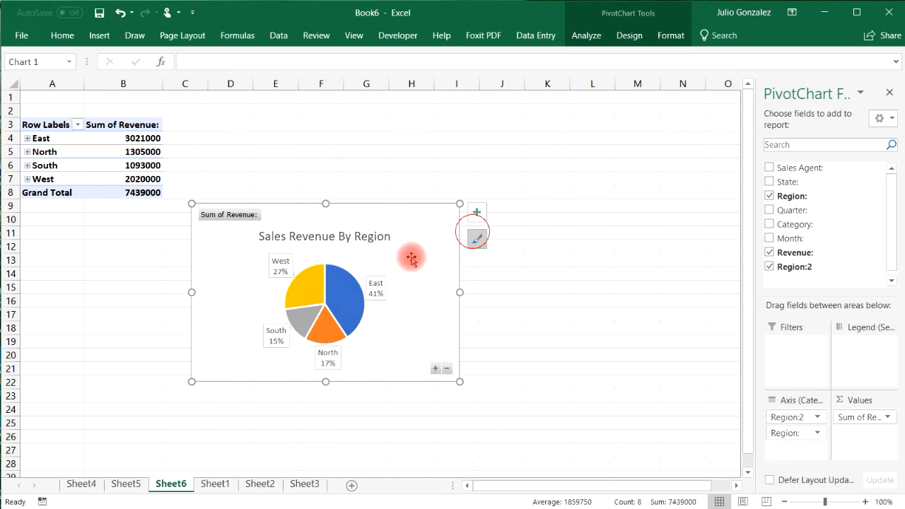
left_click(305, 483)
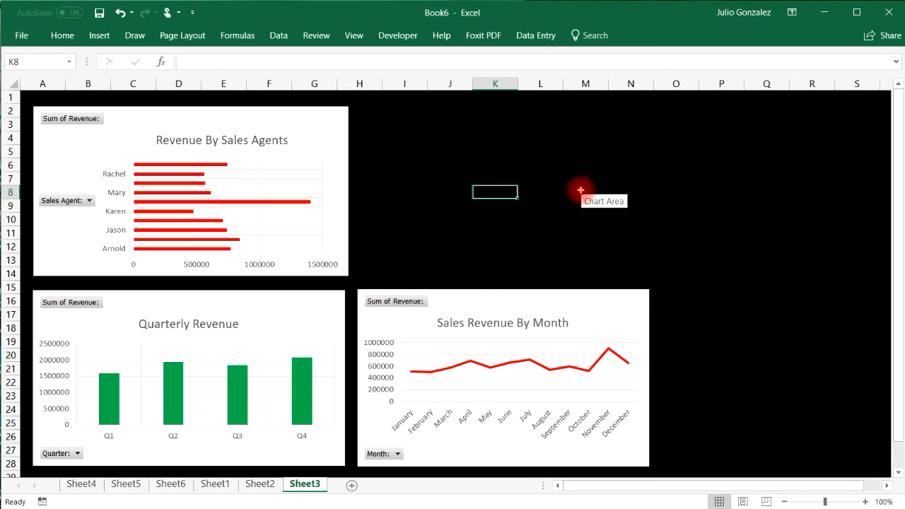
key("ctrl+v")
left_click_drag(571, 191, 464, 105)
left_click_drag(634, 101, 629, 107)
left_click_drag(629, 280, 631, 290)
left_click(634, 306)
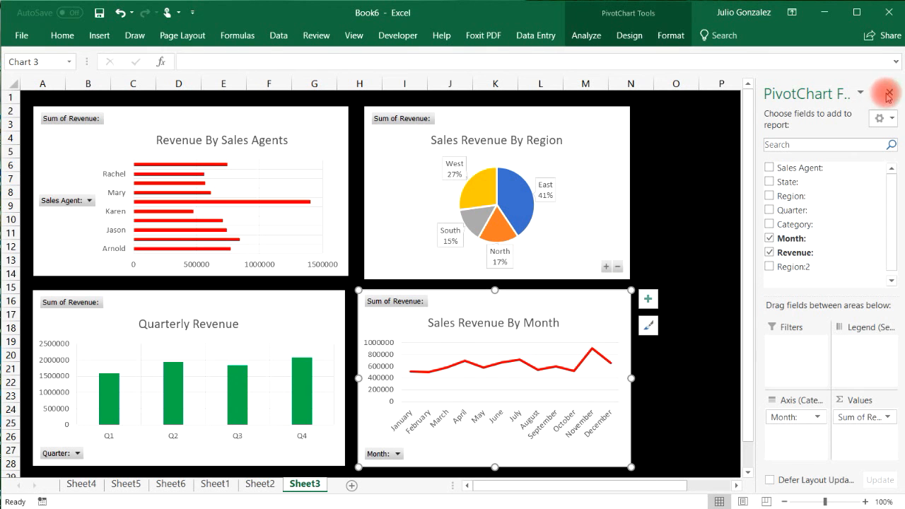
left_click(889, 92)
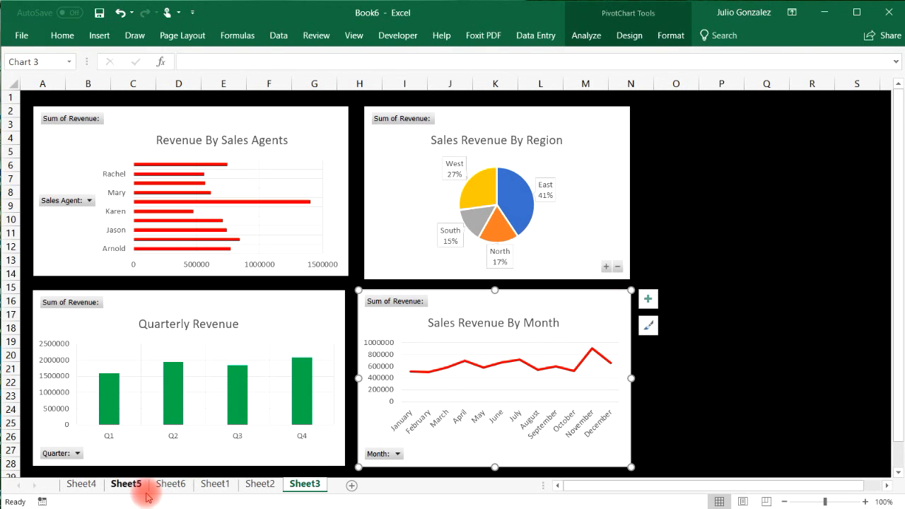
Return to the Sheet1 sales data and start a new PivotTable with Alt+N, V.
left_click(215, 484)
key("alt+n")
key("v")
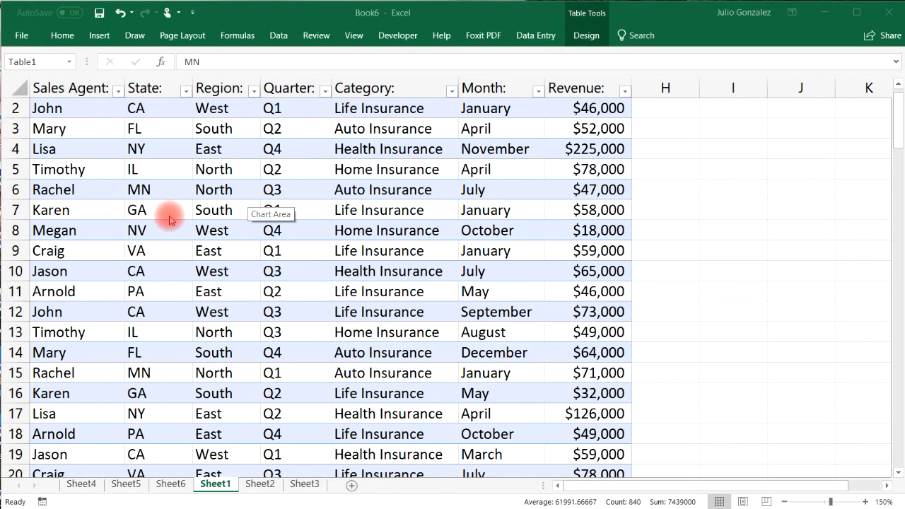
Insert a new PivotTable from the table on a new worksheet.
left_click(71, 13)
left_click(99, 34)
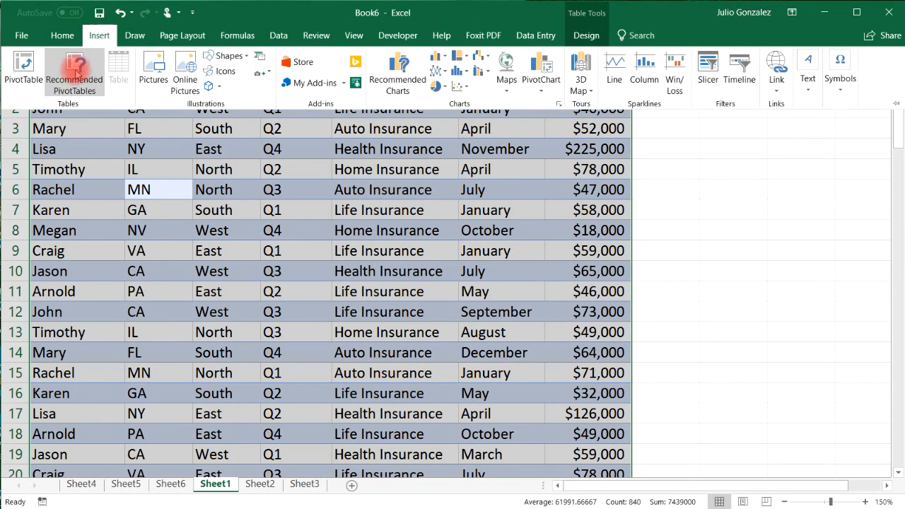
left_click(20, 61)
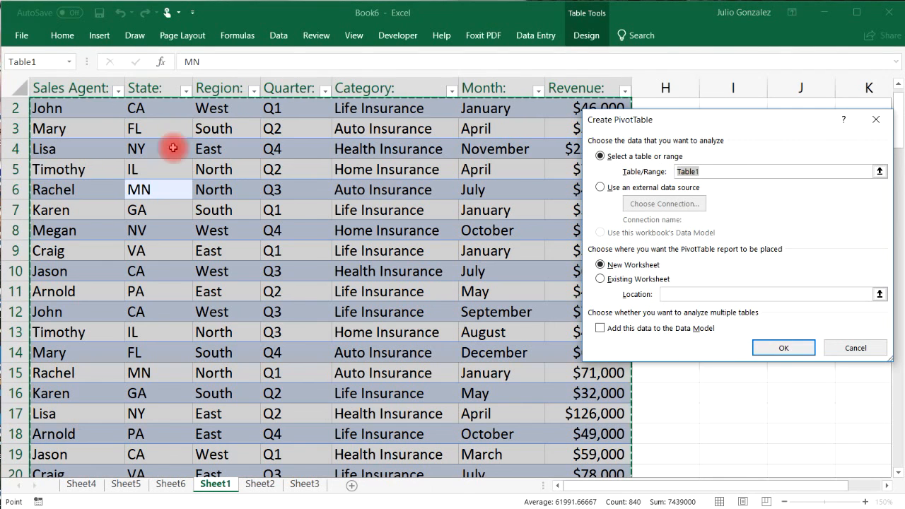
left_click(763, 347)
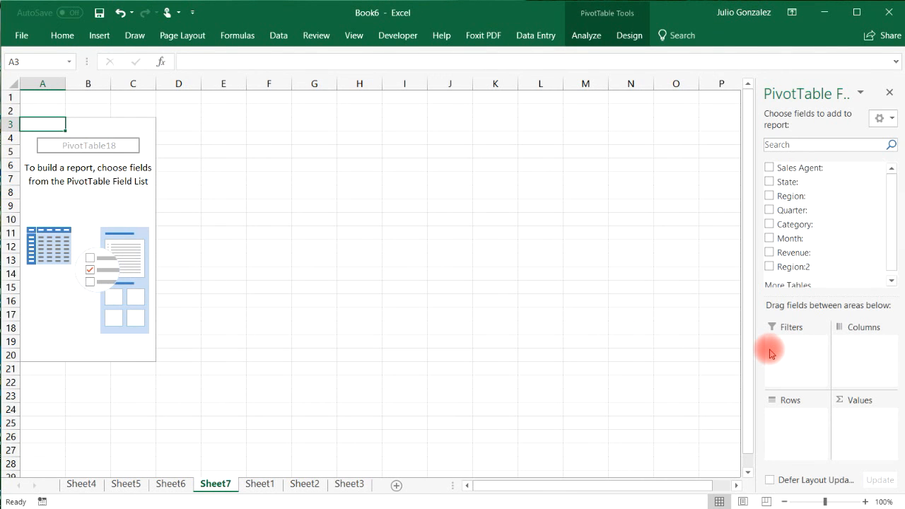
Add State to Rows and Revenue to Values as Sum of Revenue.
left_click(768, 182)
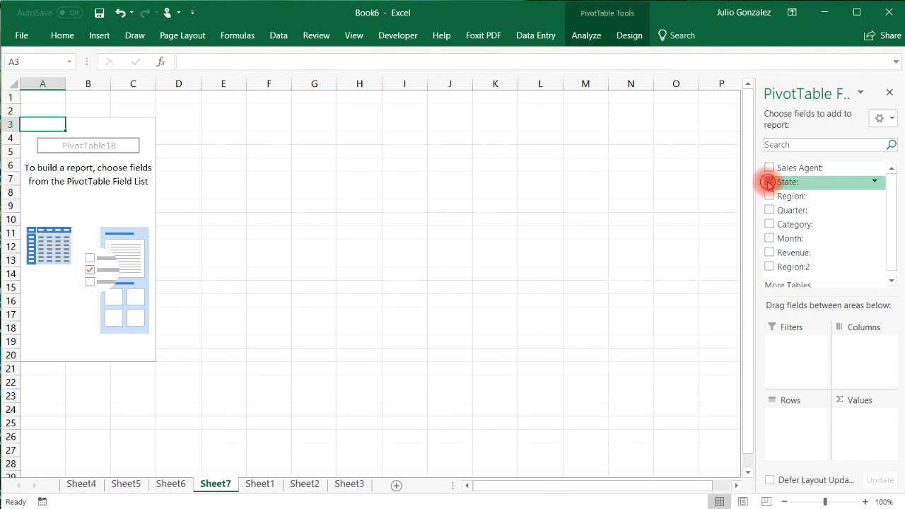
left_click(768, 253)
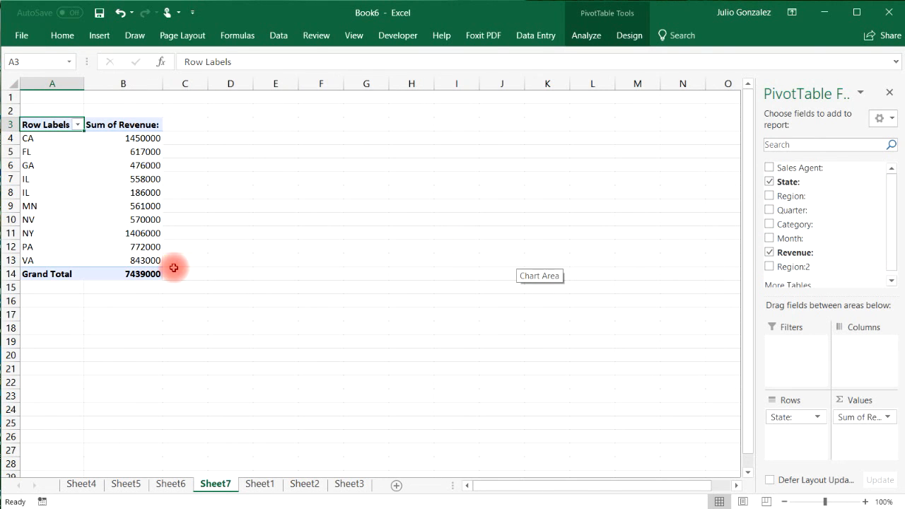
mouse_move(98, 228)
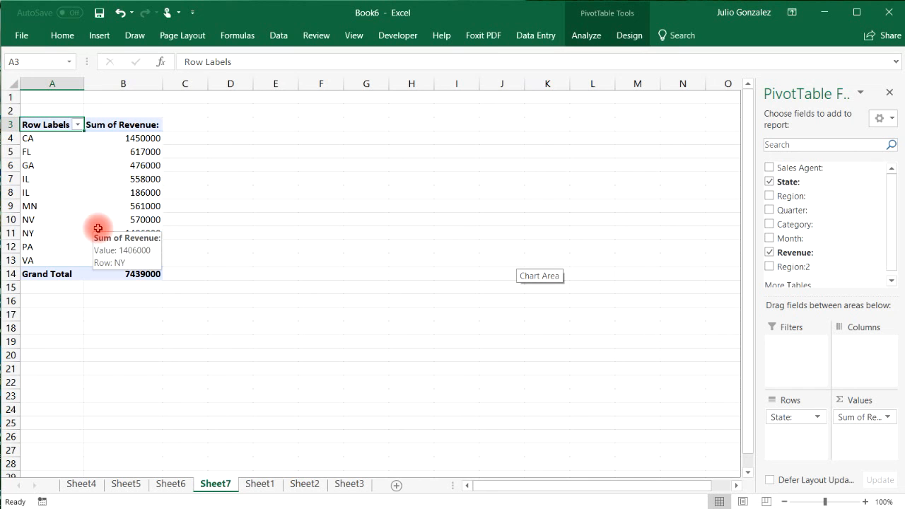
left_click(42, 137)
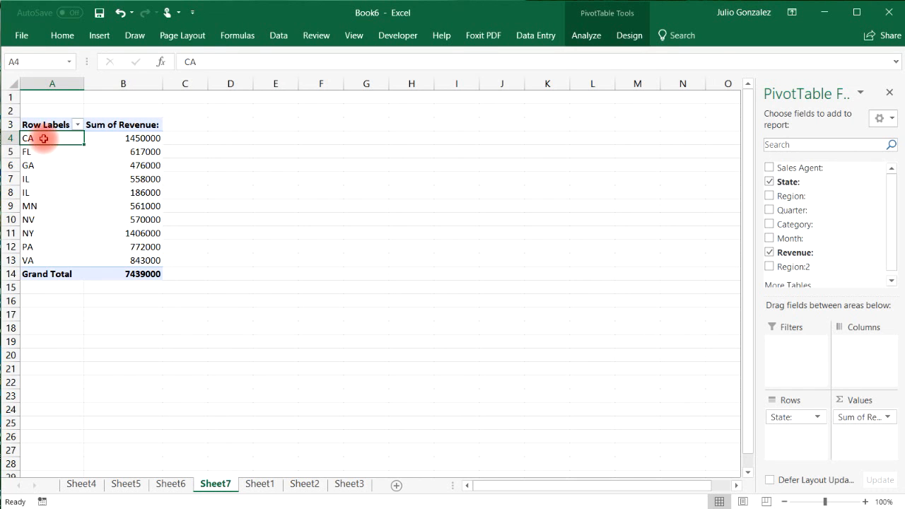
left_click(44, 233)
mouse_move(145, 187)
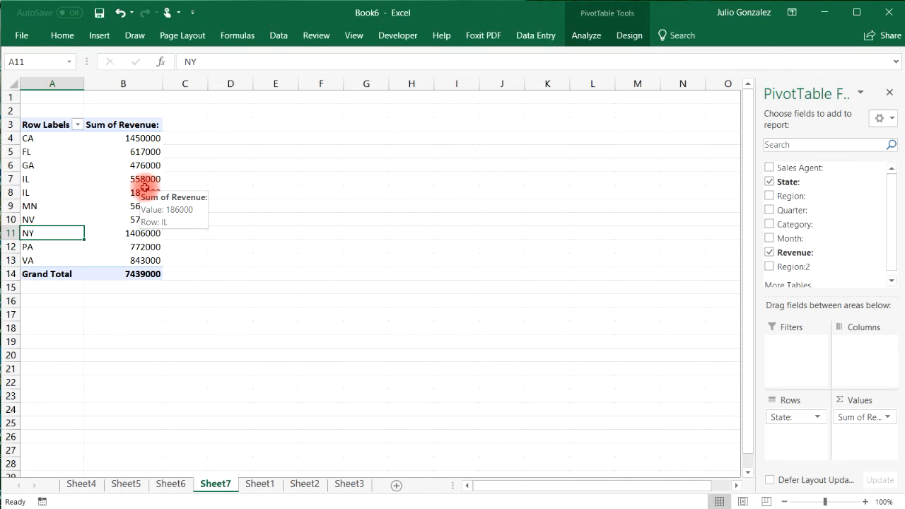
key("ctrl+a")
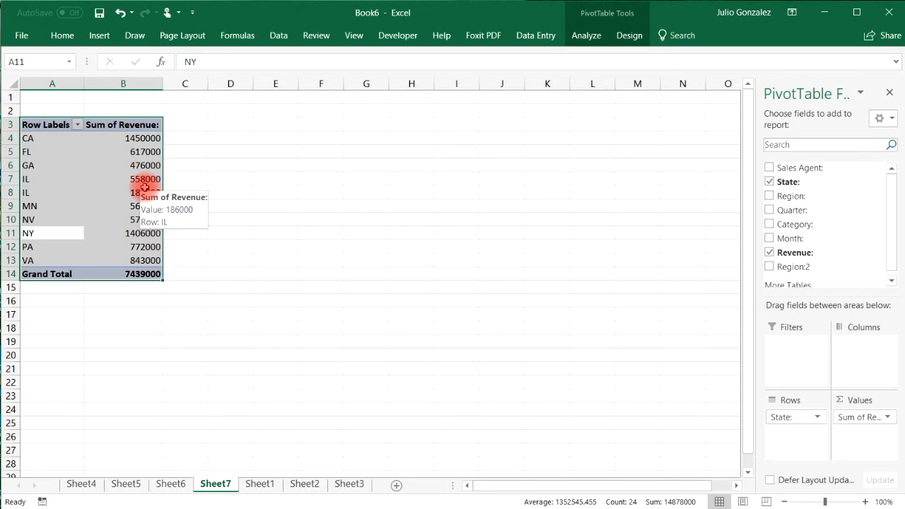
left_click(99, 36)
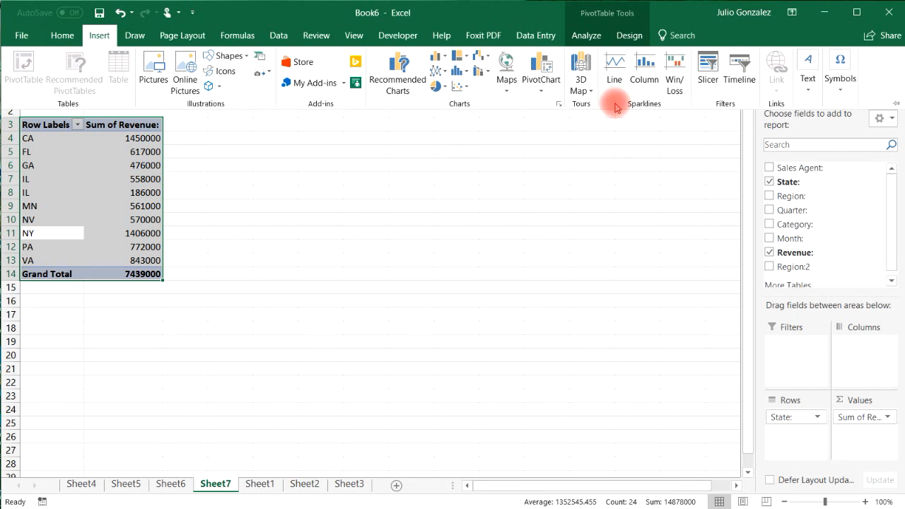
left_click(542, 82)
left_click(541, 105)
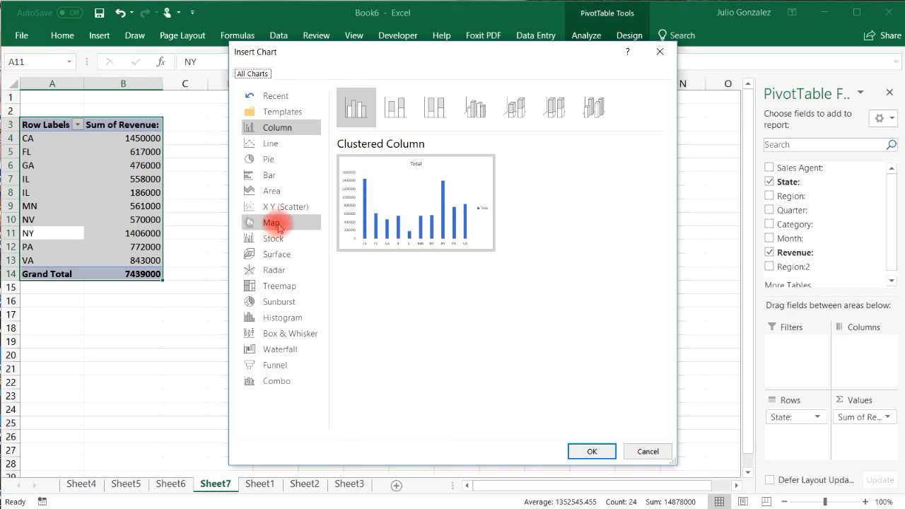
left_click(279, 226)
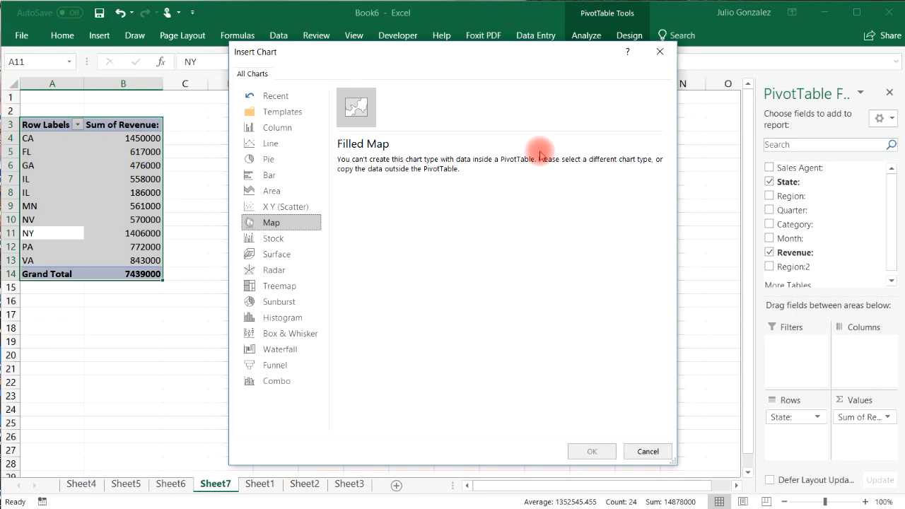
left_click(644, 452)
left_click(384, 340)
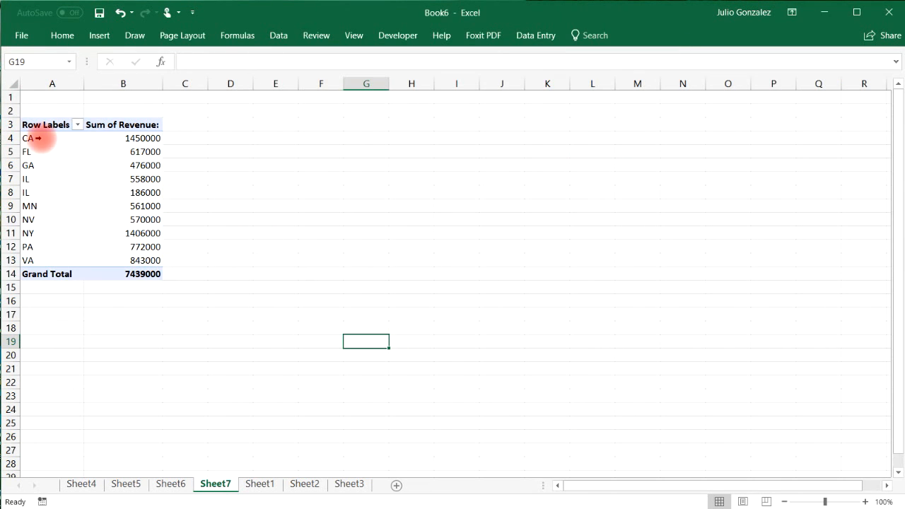
Copy the state codes and revenues in A4:B13 and paste them as values at A16.
left_click_drag(35, 138, 106, 260)
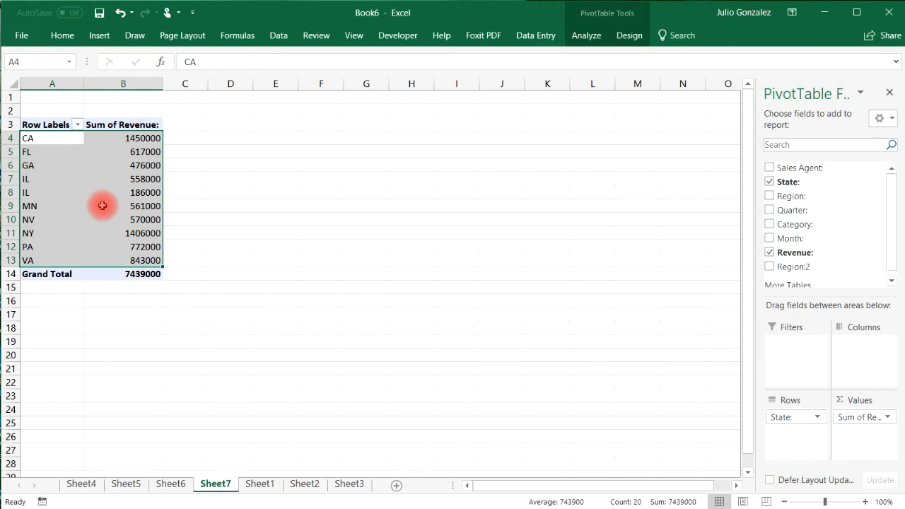
right_click(71, 137)
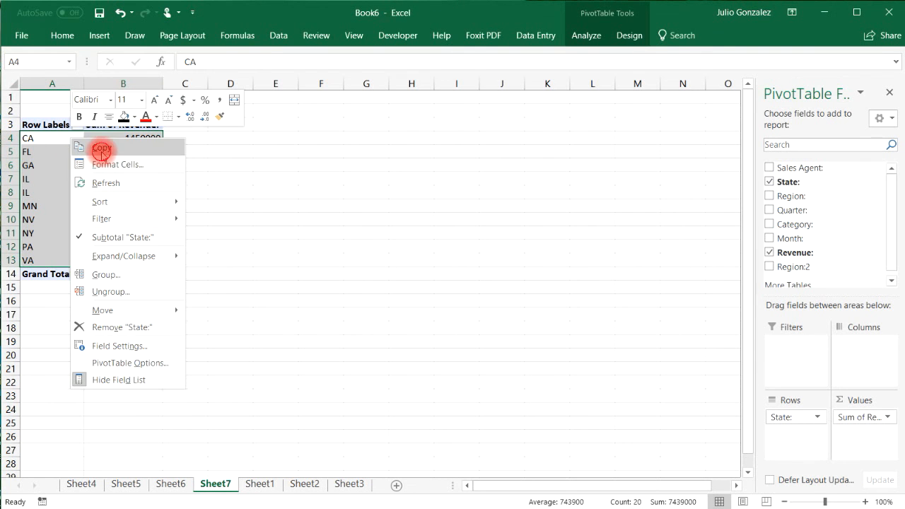
left_click(75, 146)
left_click(73, 296)
right_click(65, 299)
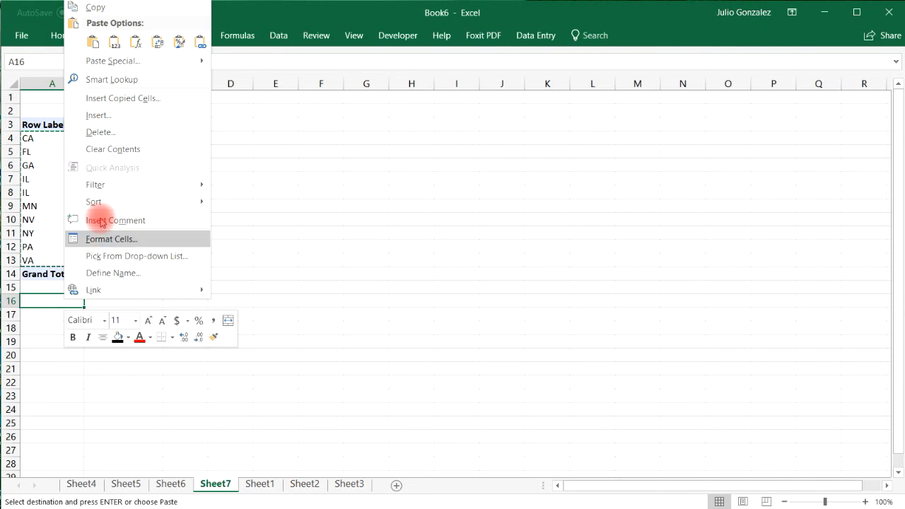
left_click(93, 42)
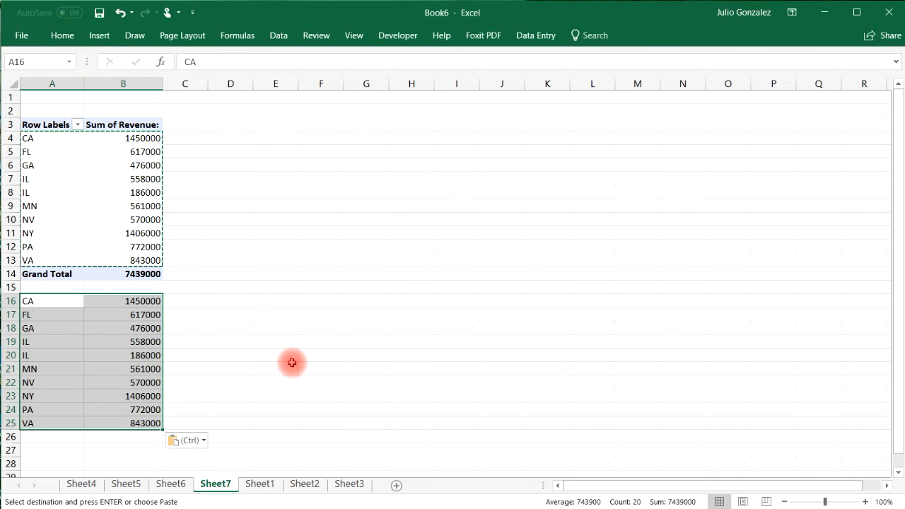
Select the pasted state and revenue data in A16:B25.
left_click(196, 313)
left_click_drag(40, 301, 124, 422)
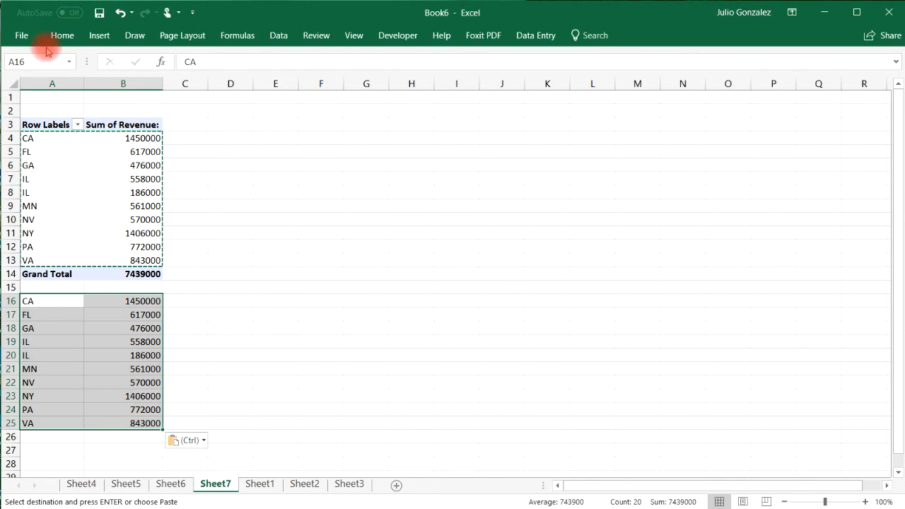
left_click(99, 35)
Insert a Filled Map chart of the state revenues in A16:B25.
left_click(511, 85)
left_click(515, 125)
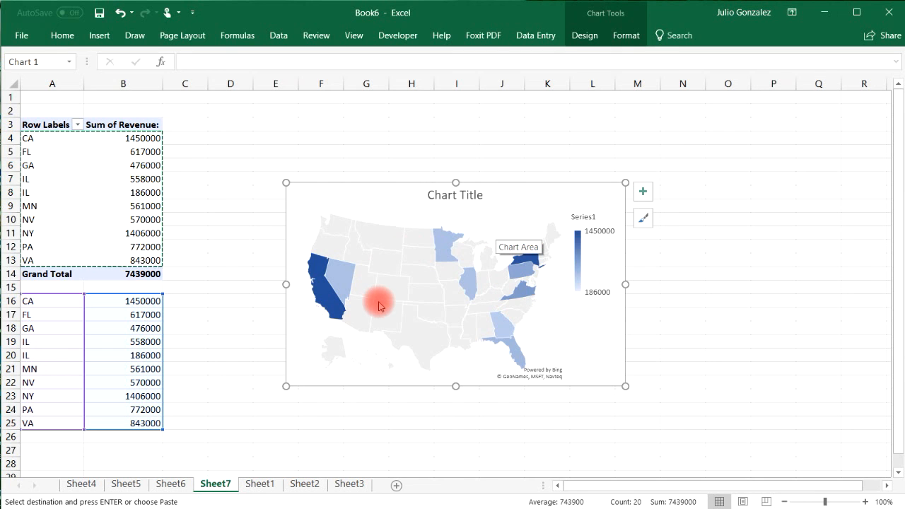
mouse_move(322, 282)
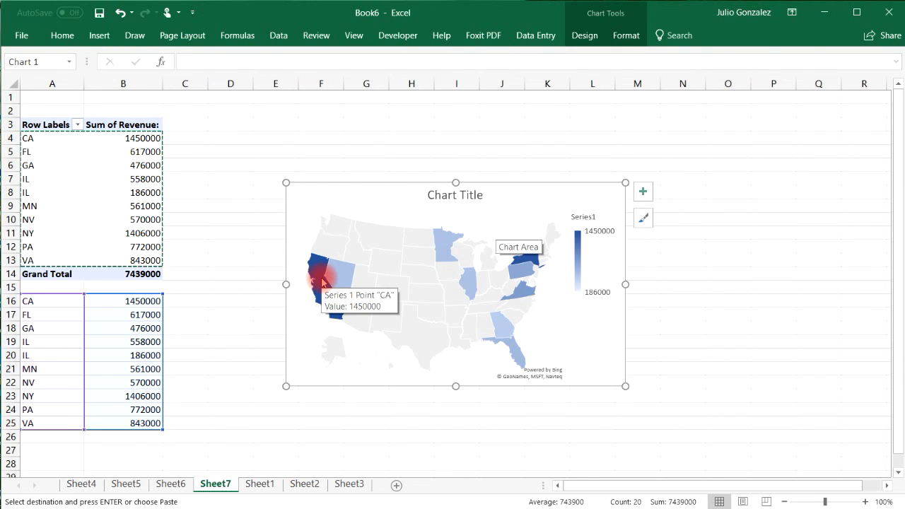
Try a black style on the map, switch back to a light style, then edit the title.
left_click(643, 220)
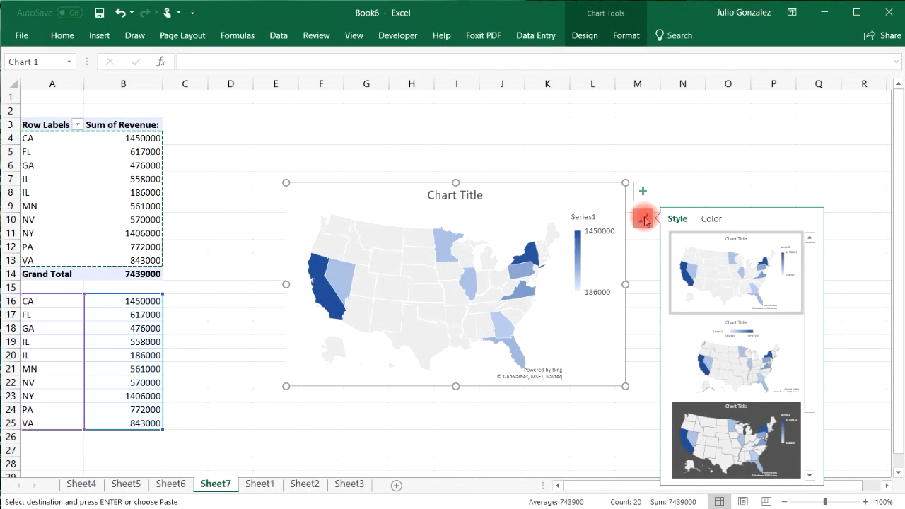
left_click_drag(808, 283, 811, 370)
left_click(743, 439)
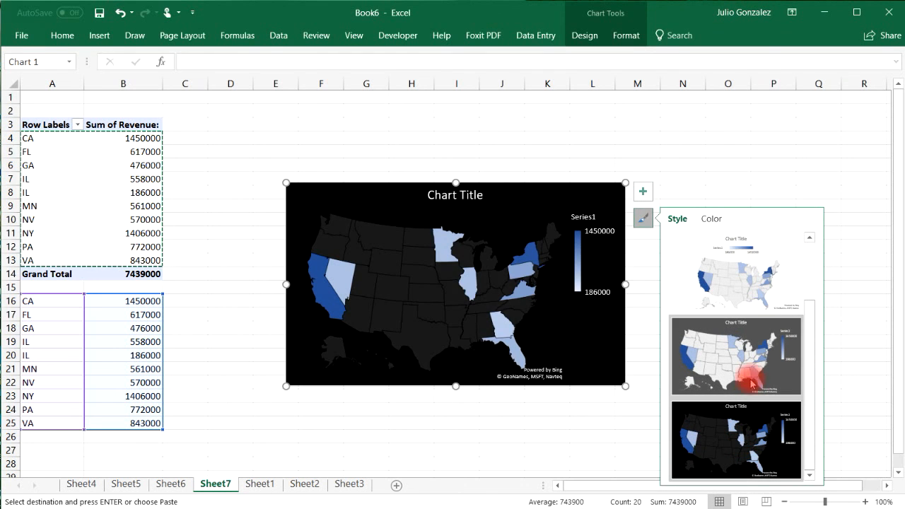
left_click(747, 267)
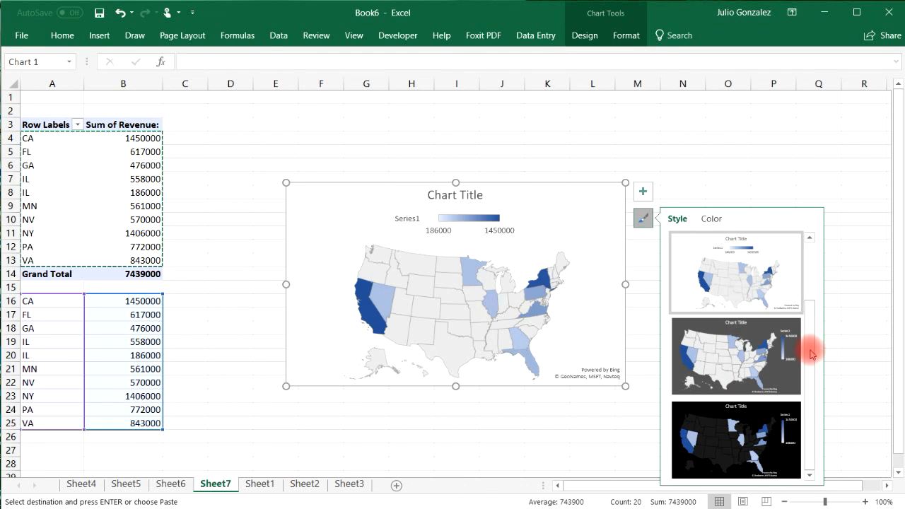
left_click_drag(808, 347, 808, 289)
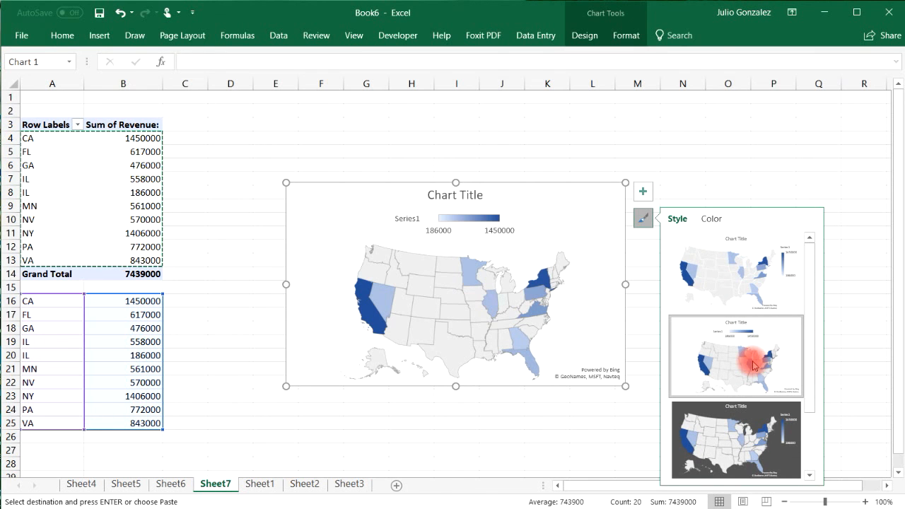
double_click(480, 197)
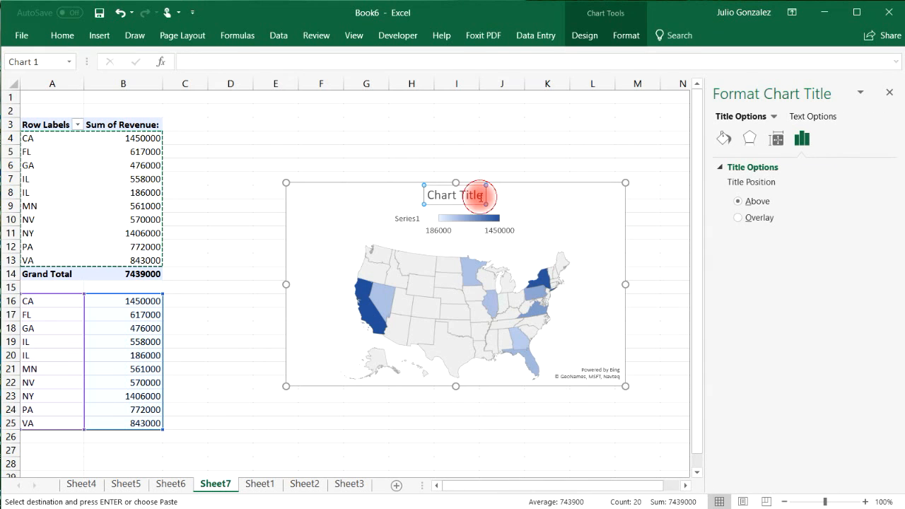
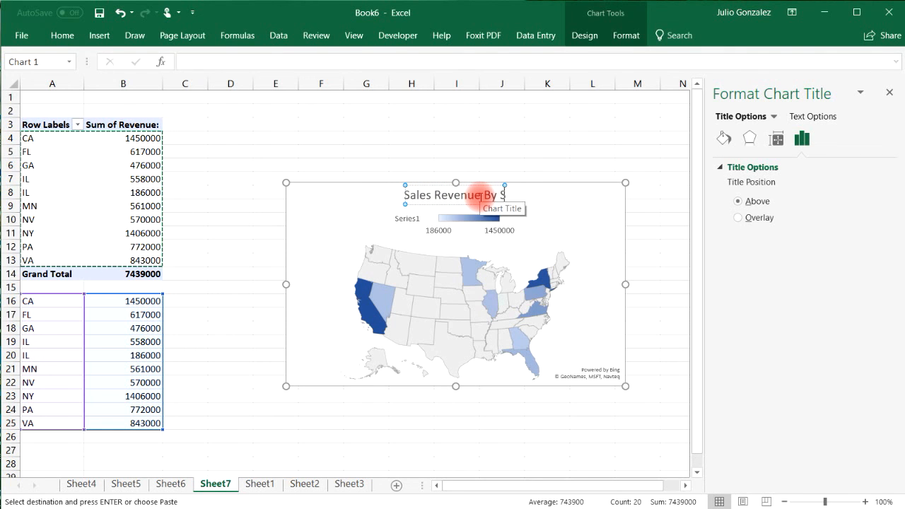
Finish the map chart title so it reads 'Sales Revenue By State'.
type("tate")
left_click(628, 177)
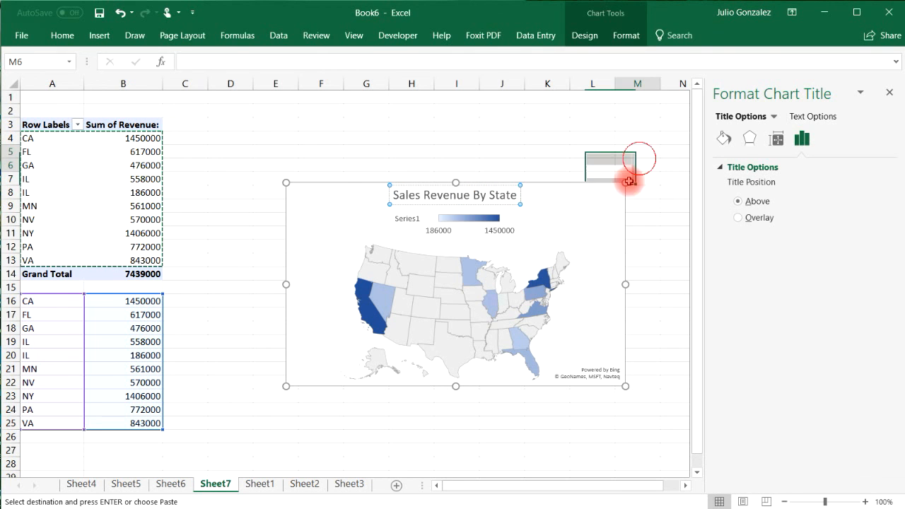
left_click(624, 220)
left_click(644, 221)
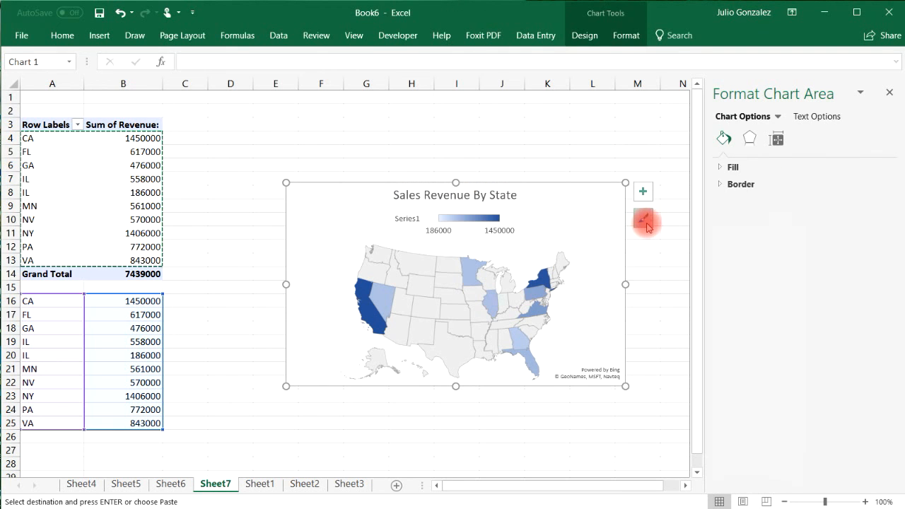
Shade the map with the orange Monochromatic palette and apply the Yellow colour theme.
left_click(713, 219)
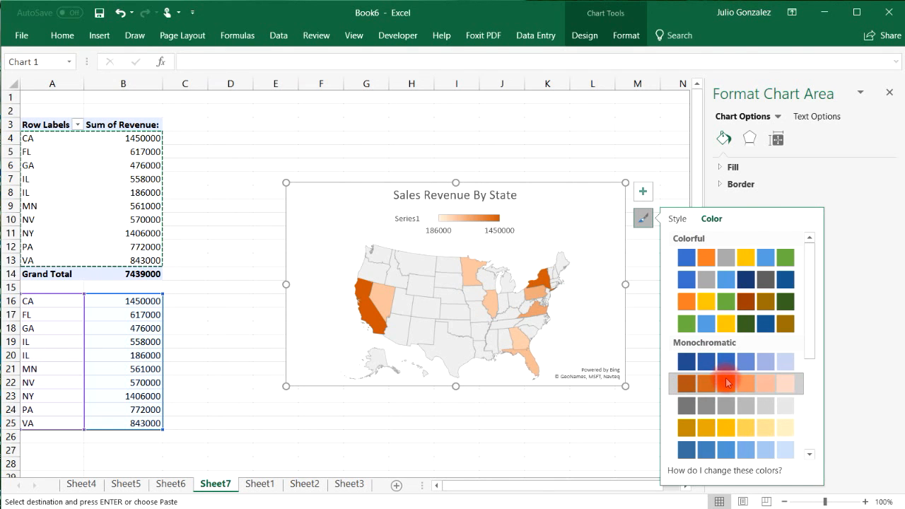
left_click_drag(811, 326, 812, 275)
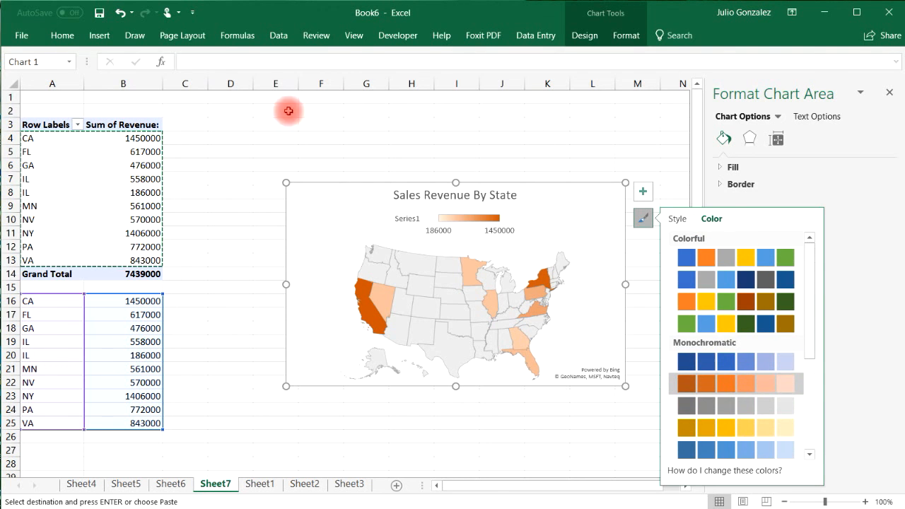
left_click(197, 39)
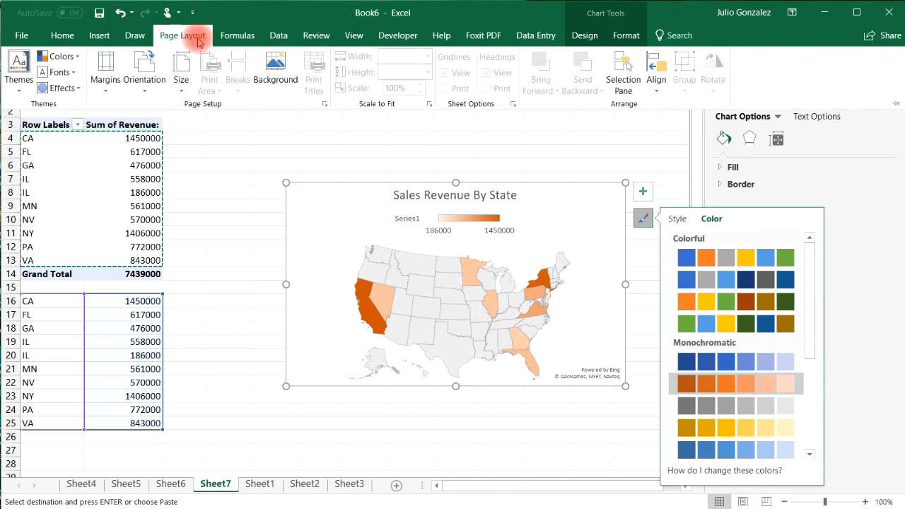
left_click(44, 62)
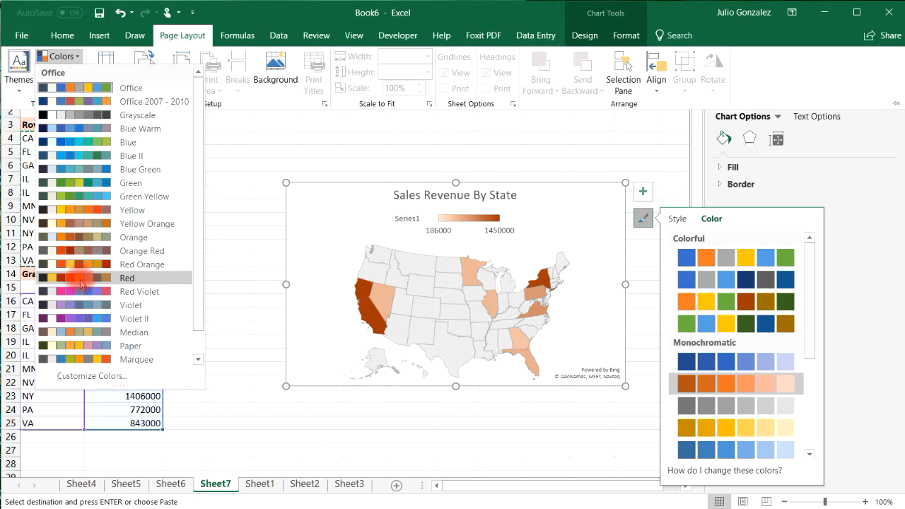
left_click(76, 215)
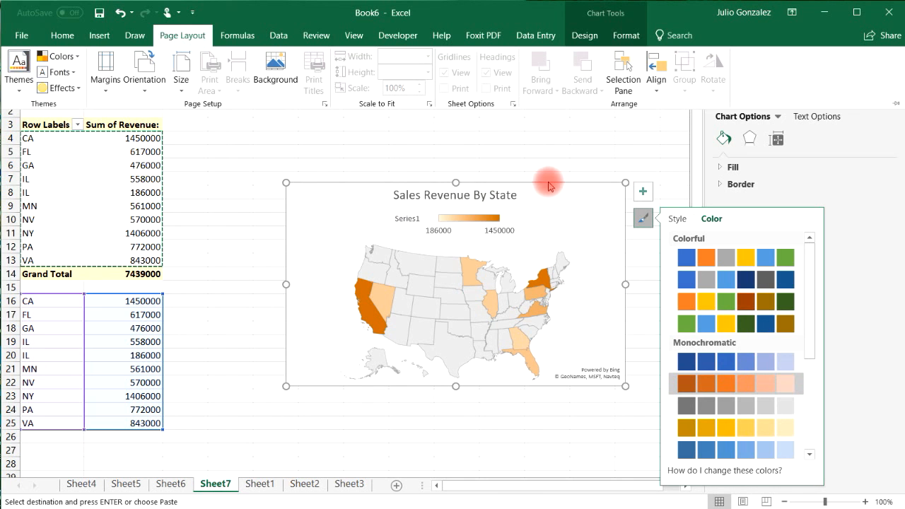
Move the map's legend to the bottom.
left_click(643, 191)
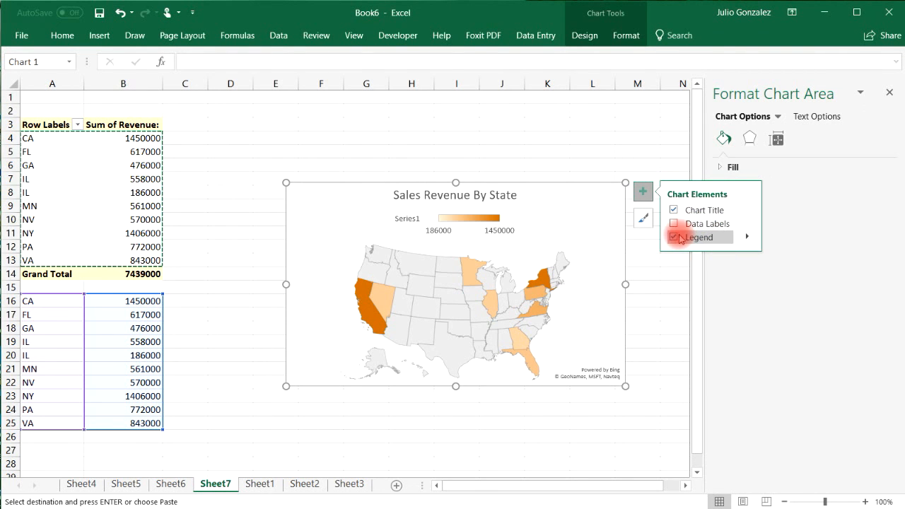
left_click(747, 237)
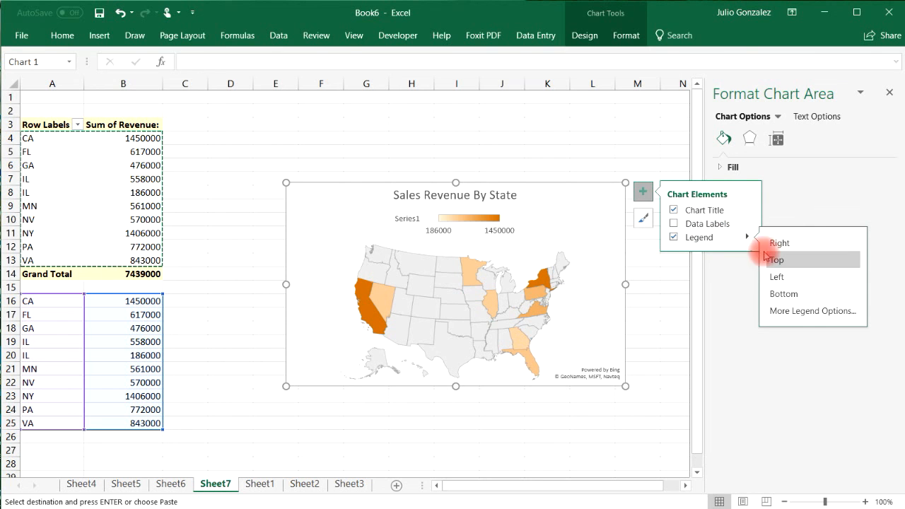
left_click(783, 294)
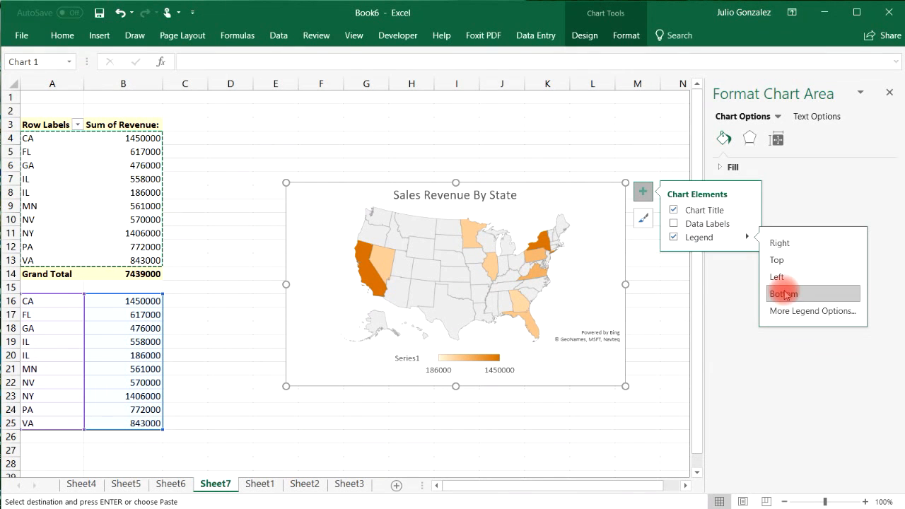
Label each state with its Category Name abbreviation instead of its revenue value.
left_click(747, 224)
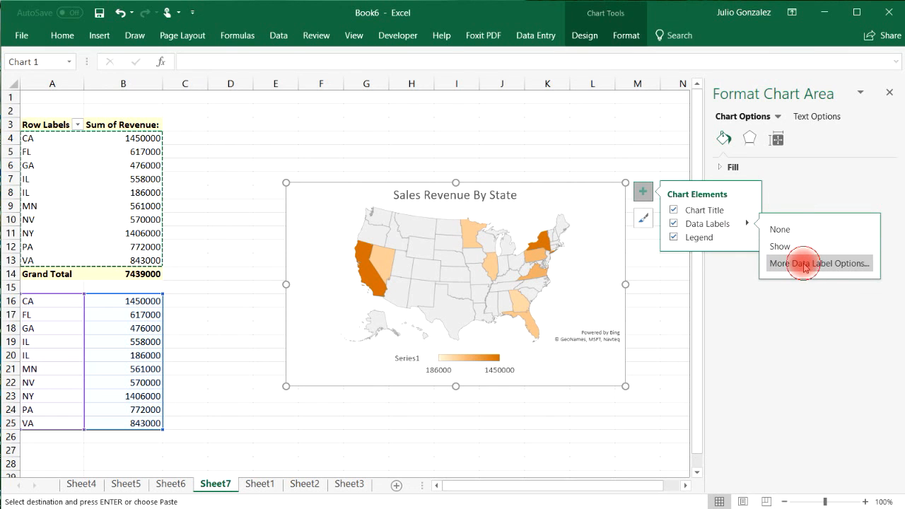
left_click(803, 267)
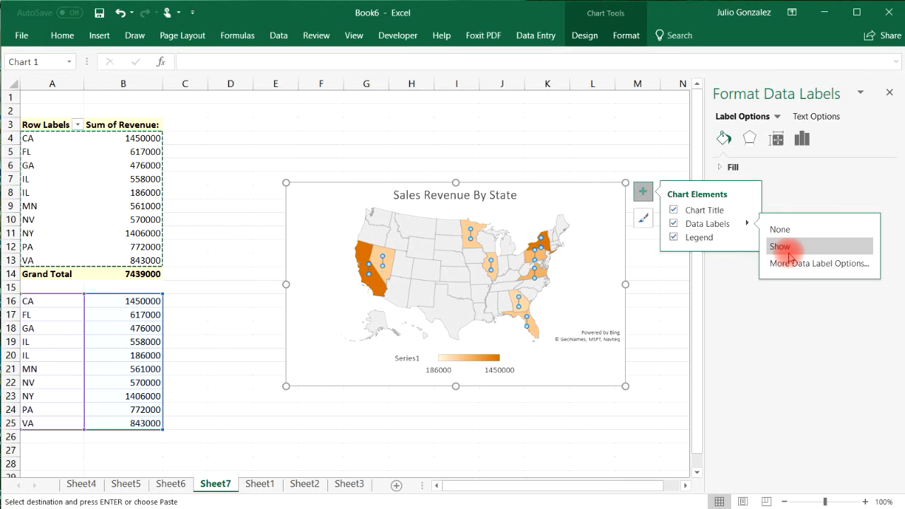
left_click(808, 263)
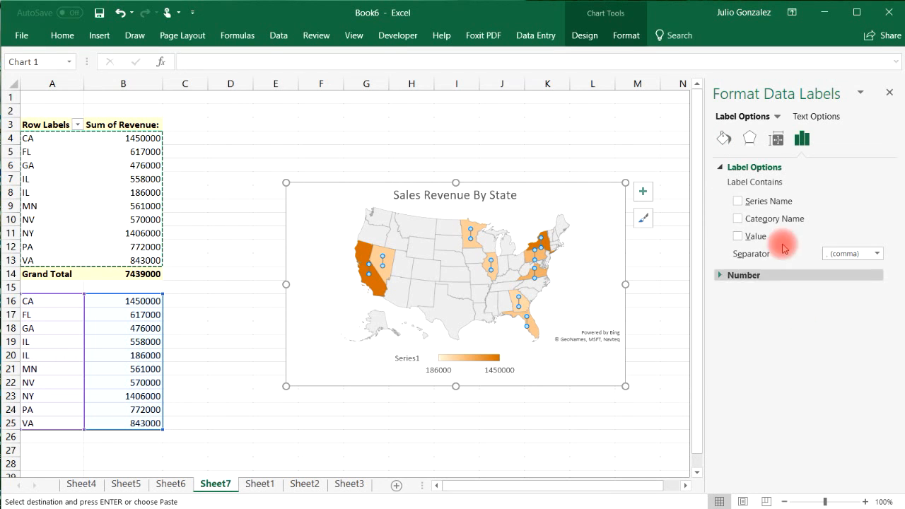
left_click(739, 236)
left_click(737, 220)
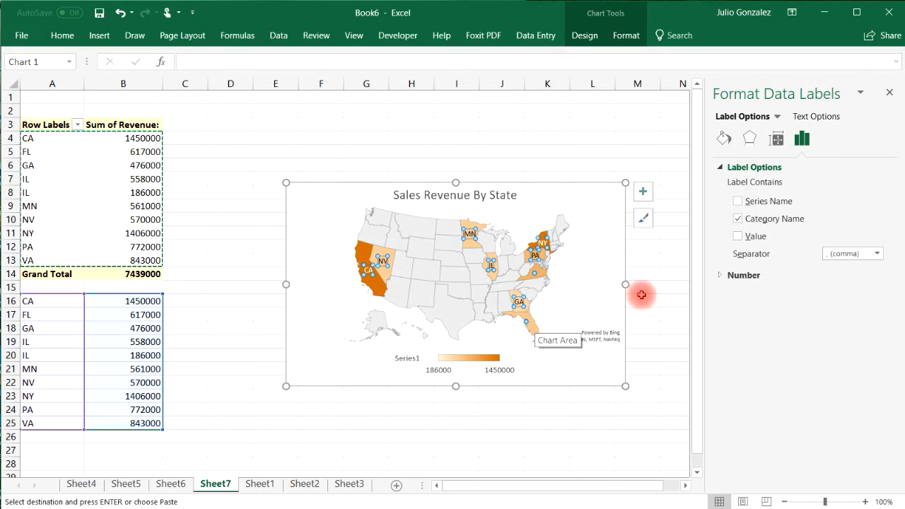
left_click(887, 92)
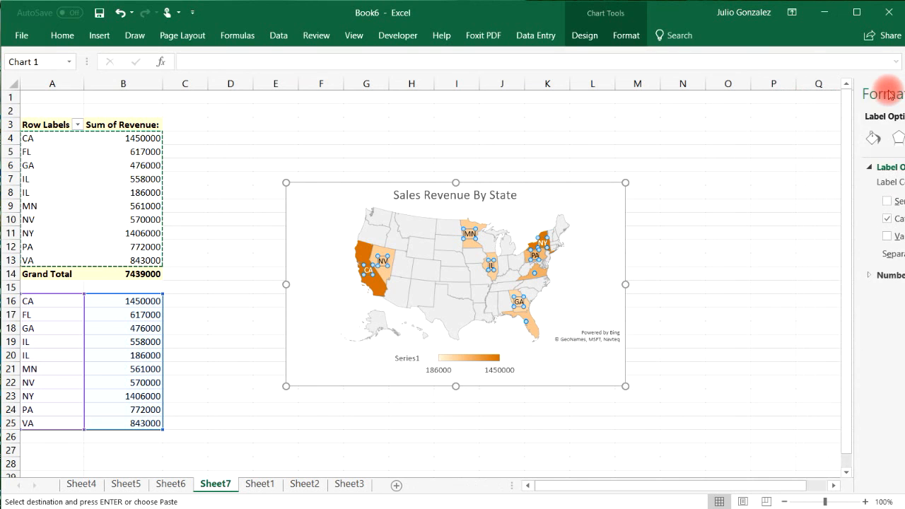
Enlarge the map chart up and to the right.
left_click(713, 282)
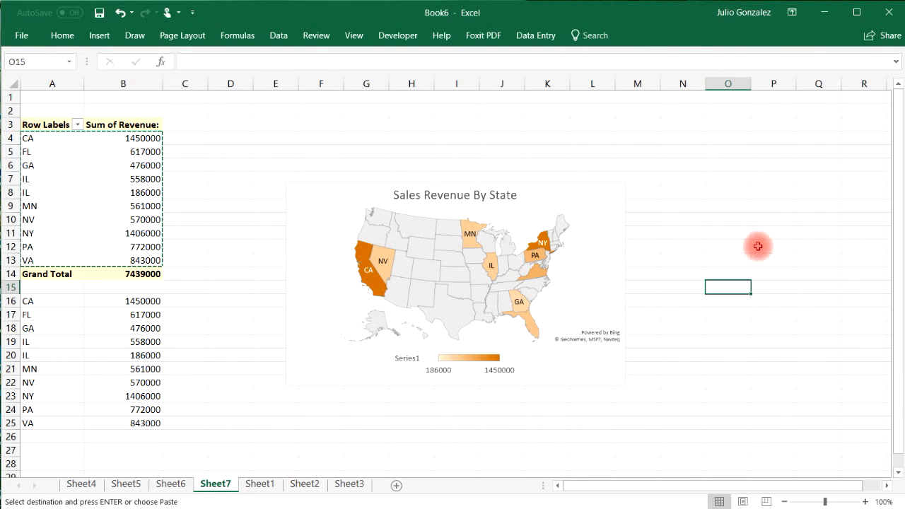
left_click(613, 198)
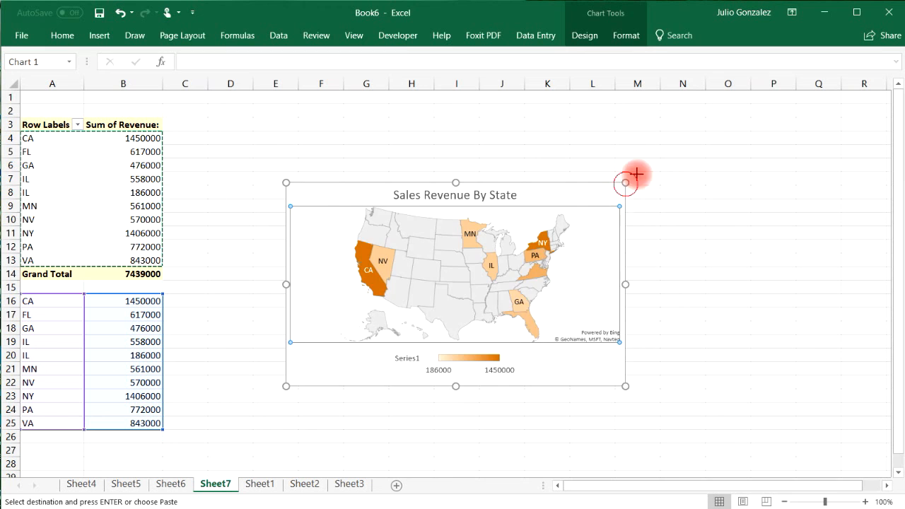
left_click_drag(624, 182, 686, 152)
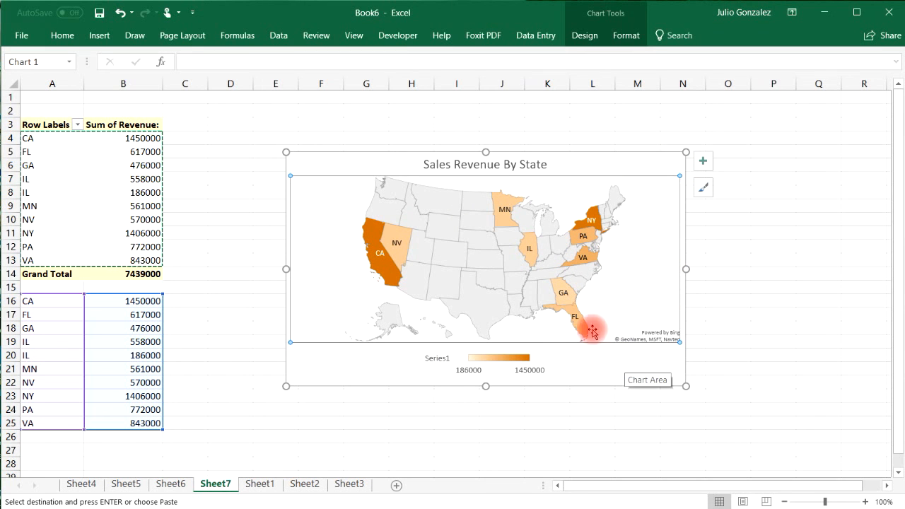
Give the map's state borders a dark grey outline.
right_click(470, 261)
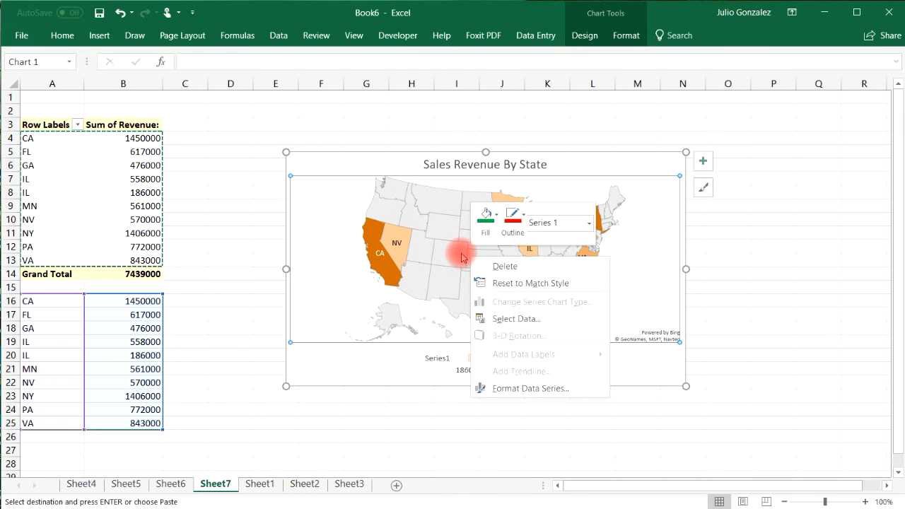
left_click(522, 233)
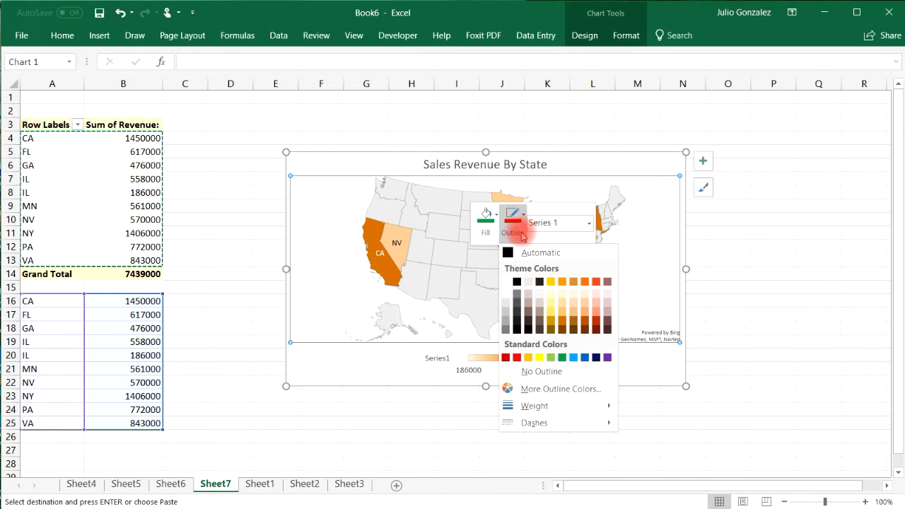
left_click(515, 300)
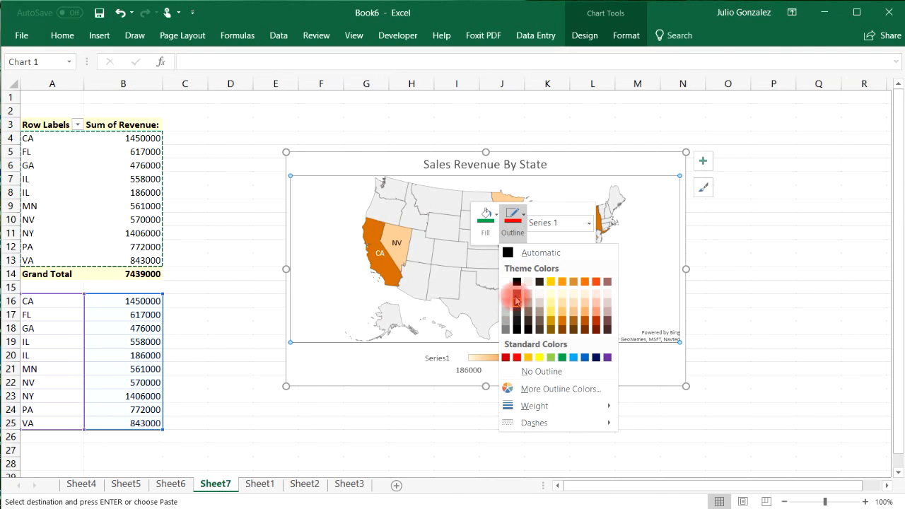
left_click(515, 283)
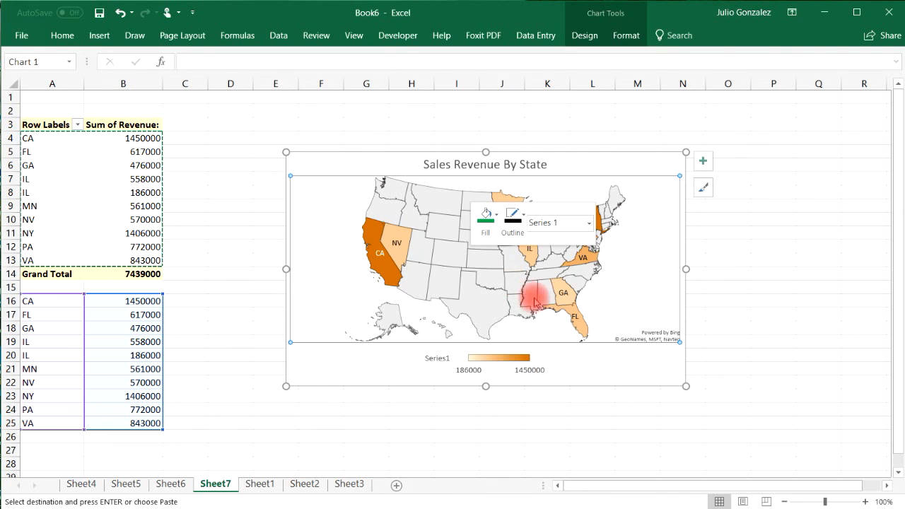
left_click(757, 300)
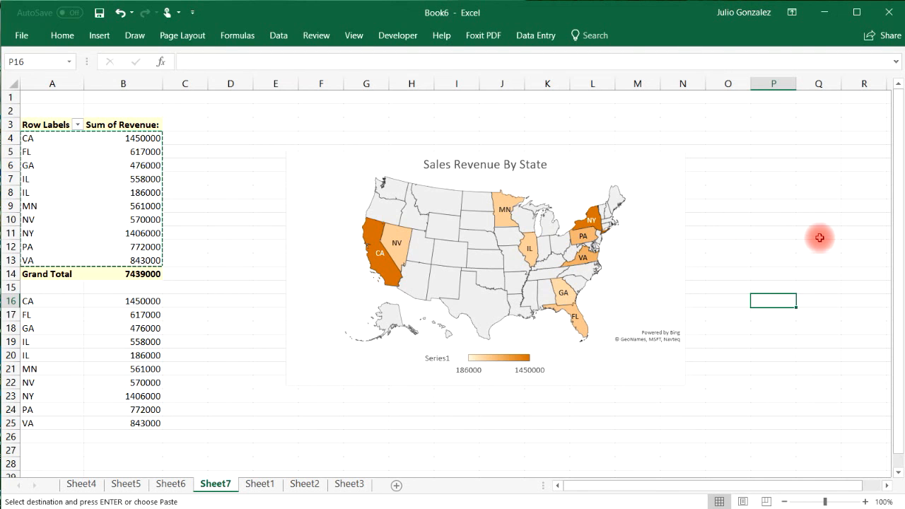
Copy the whole map chart.
right_click(667, 178)
left_click(657, 355)
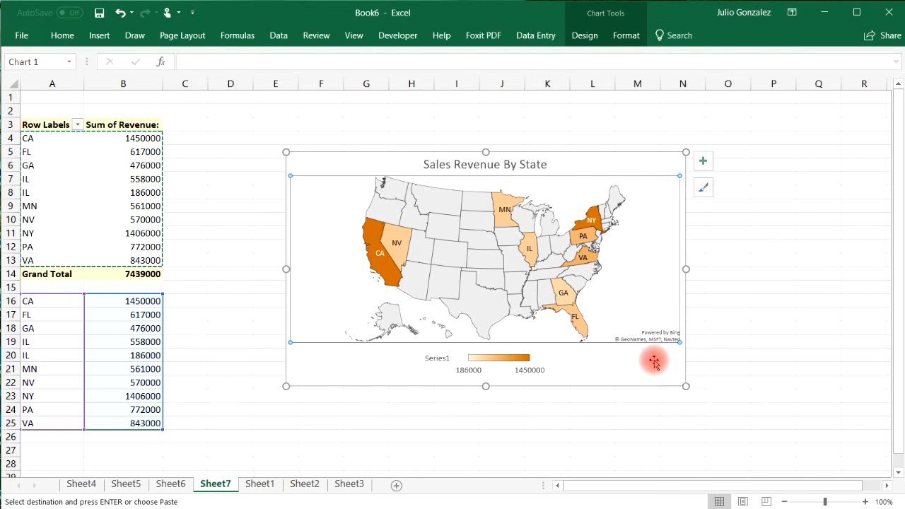
right_click(654, 362)
left_click(687, 64)
left_click(525, 224)
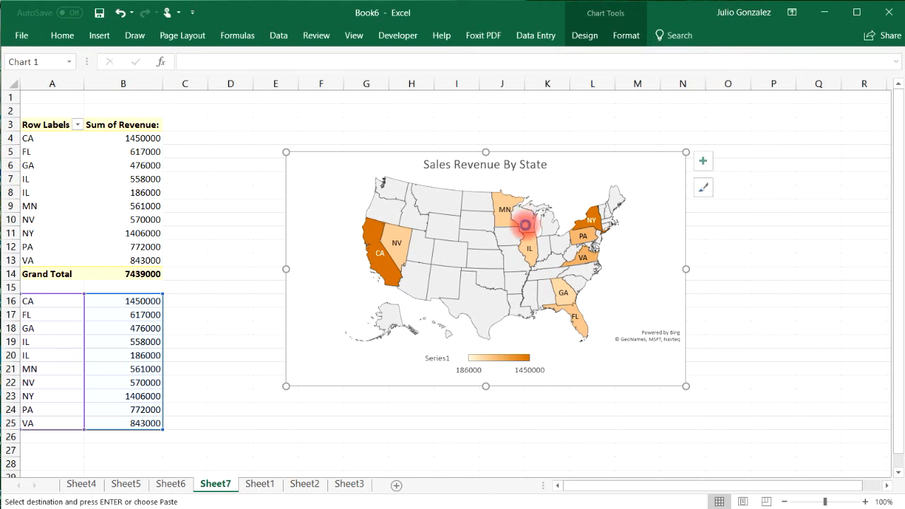
Paste the map chart onto the Sheet3 dashboard and resize it.
left_click(349, 485)
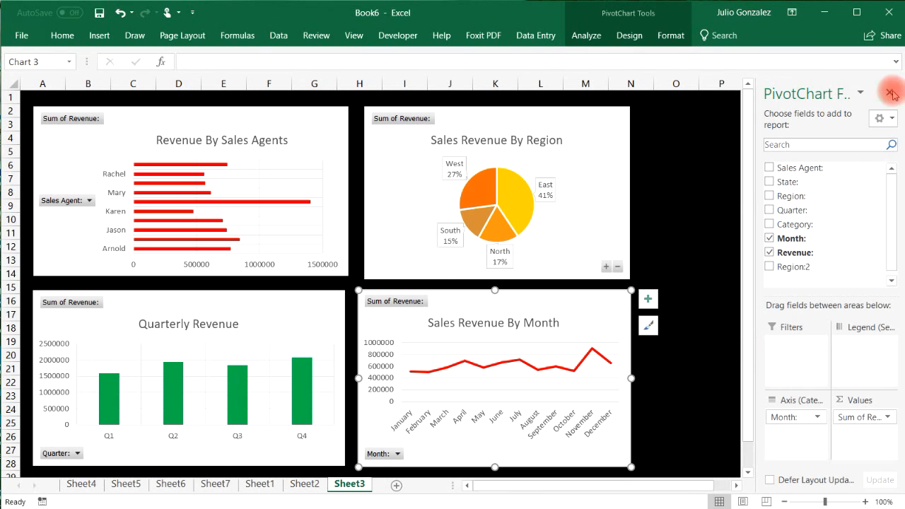
left_click(889, 92)
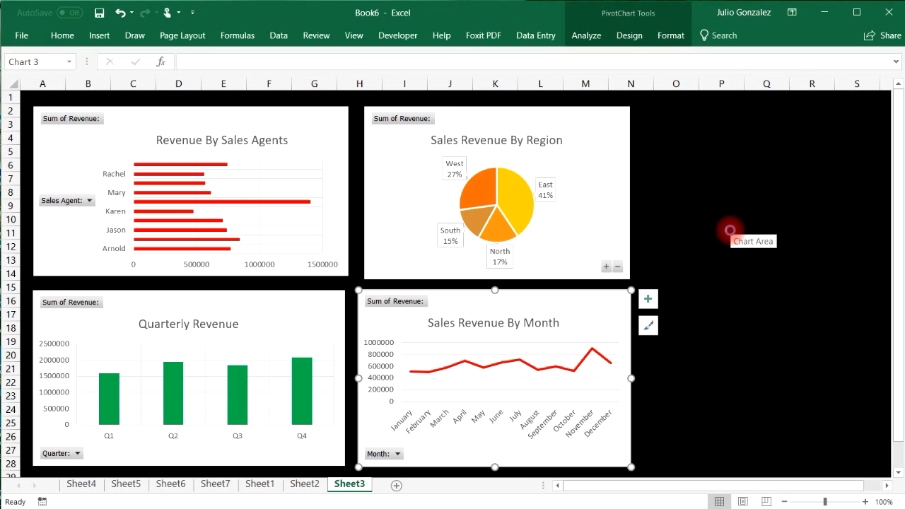
left_click(716, 205)
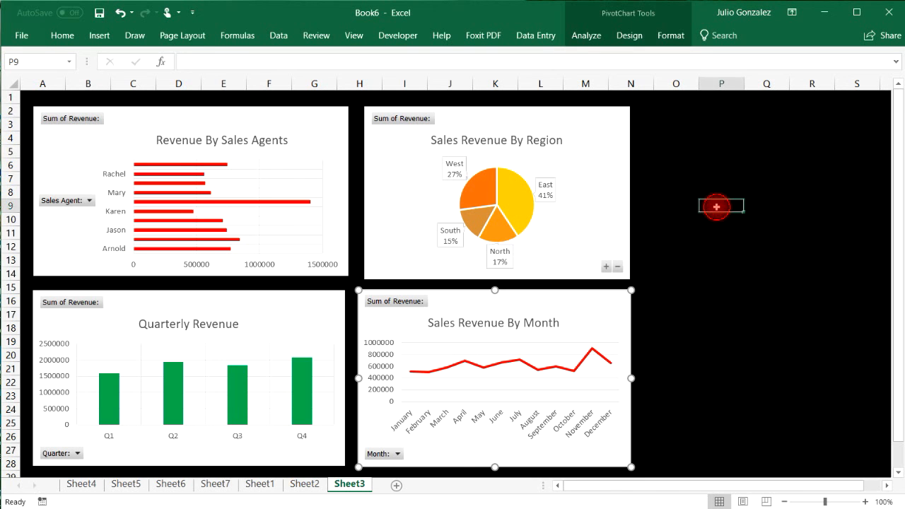
key("ctrl+v")
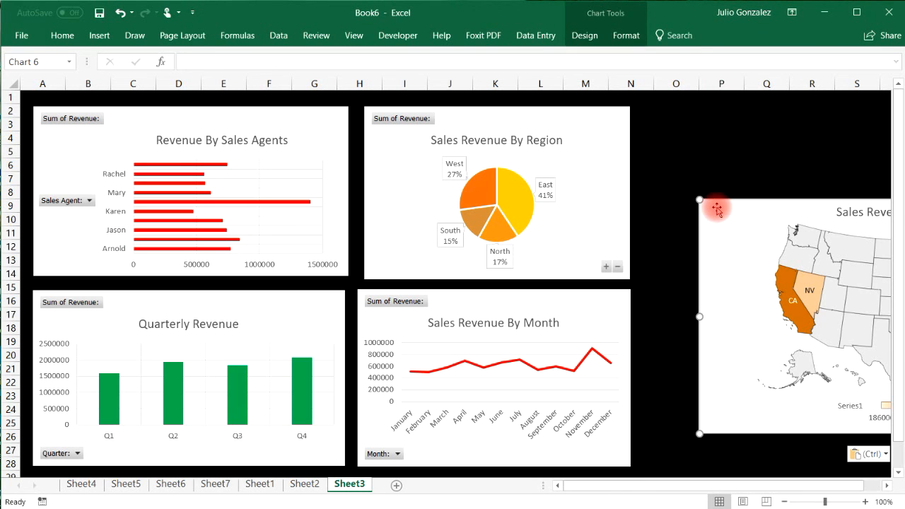
left_click_drag(716, 207, 438, 193)
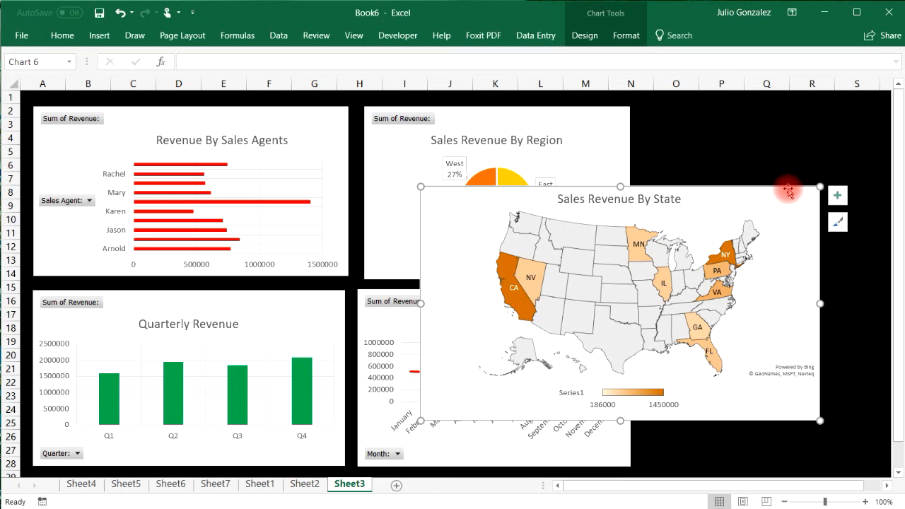
left_click_drag(814, 186, 888, 192)
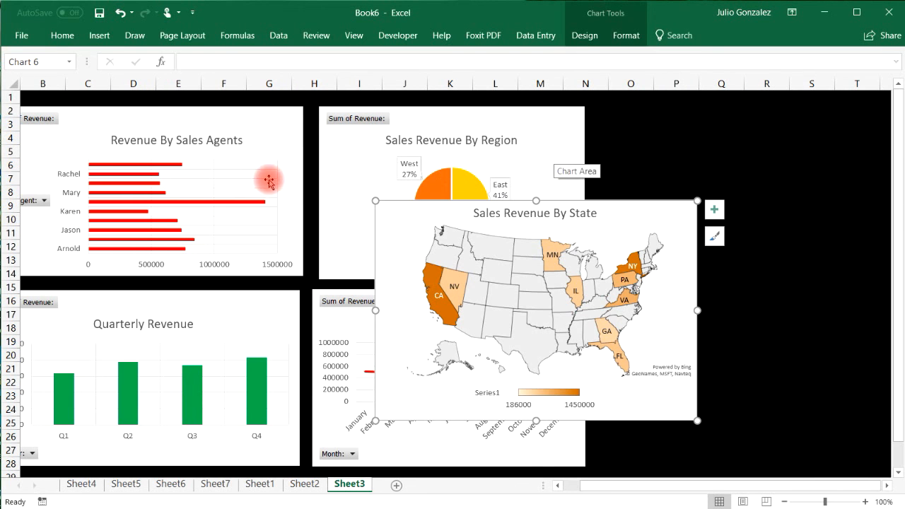
Narrow the Sales Agents, Quarterly Revenue and Region charts to make room.
left_click(269, 181)
left_click_drag(303, 109, 265, 111)
left_click(292, 302)
left_click_drag(300, 288, 266, 292)
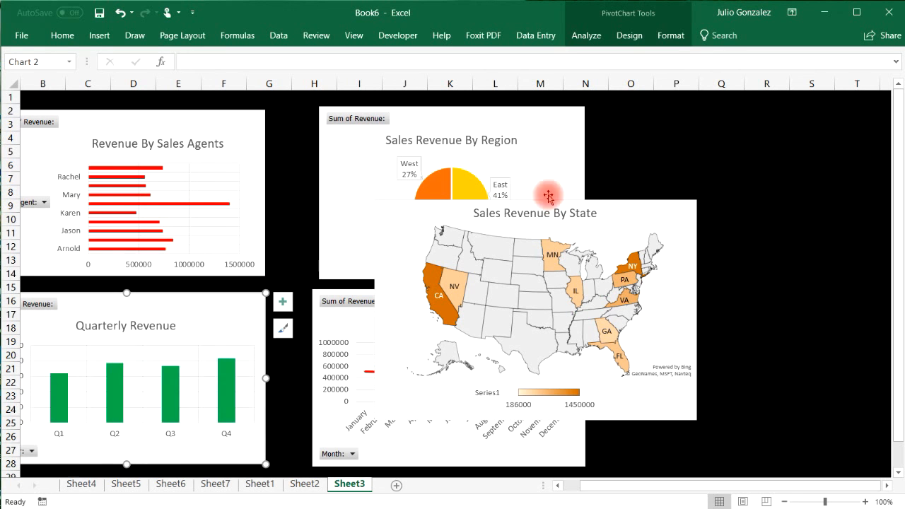
left_click(561, 136)
left_click_drag(584, 106, 480, 118)
Narrow the monthly revenue chart and place the state map on the dashboard's right.
left_click_drag(612, 216, 772, 168)
left_click(441, 314)
left_click_drag(586, 288, 529, 295)
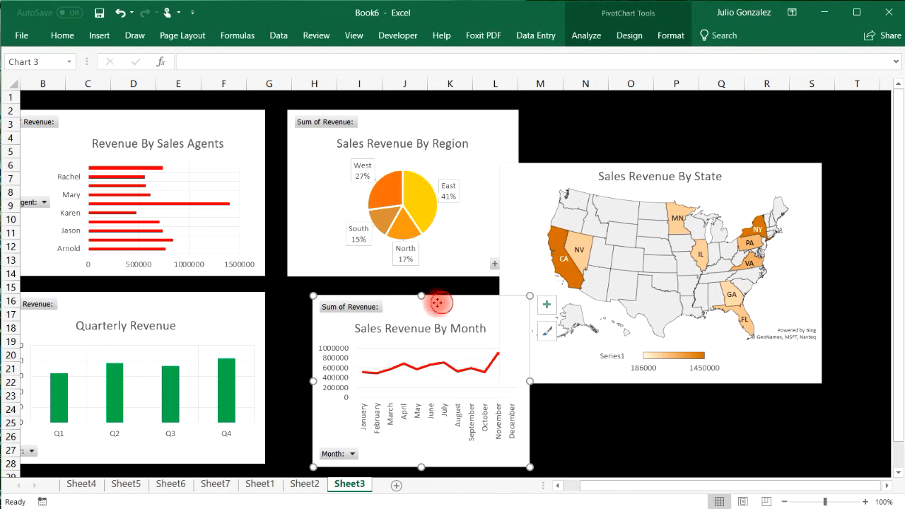
left_click_drag(437, 303, 409, 304)
left_click(706, 172)
left_click_drag(732, 190, 791, 125)
left_click_drag(518, 111, 501, 110)
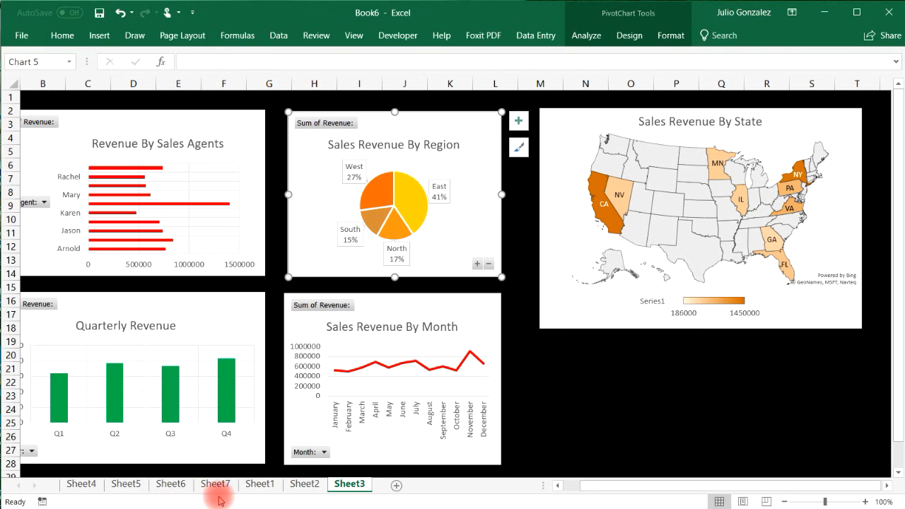
left_click(259, 484)
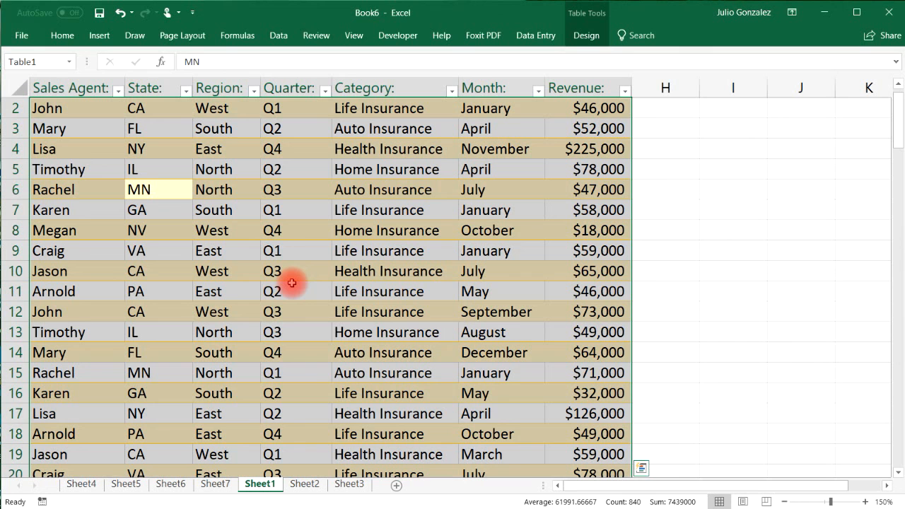
Create a PivotTable on a new sheet summing Revenue by Category.
left_click(99, 34)
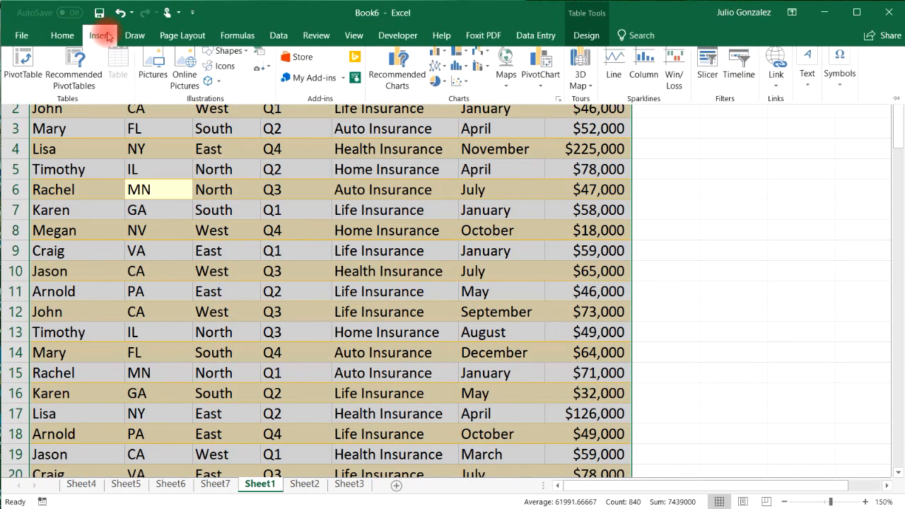
left_click(44, 70)
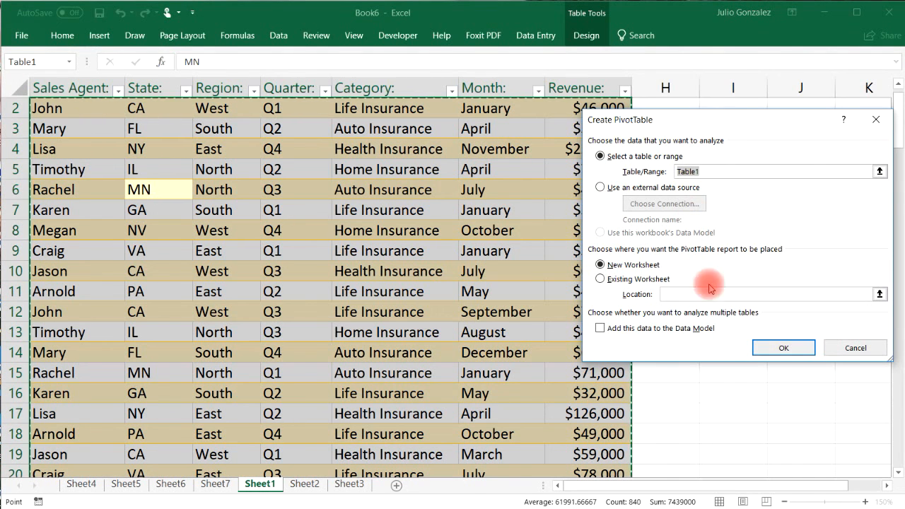
left_click(774, 348)
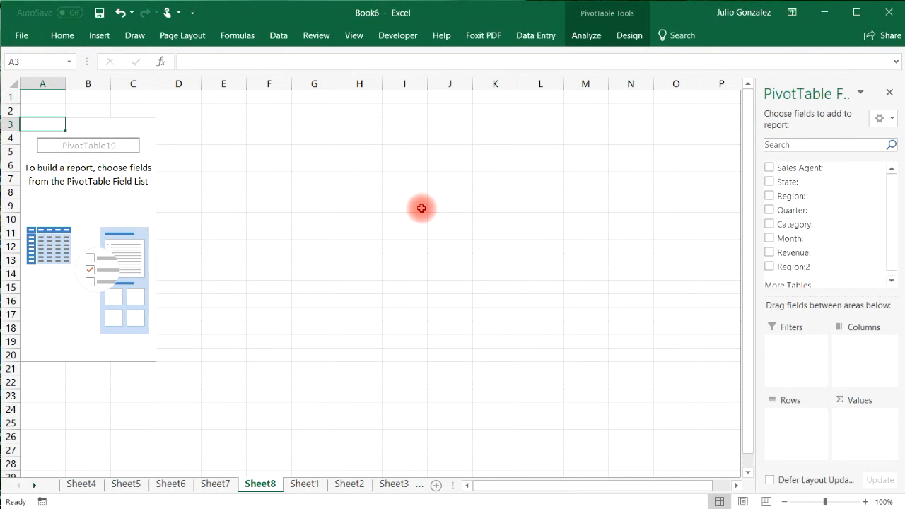
left_click(769, 224)
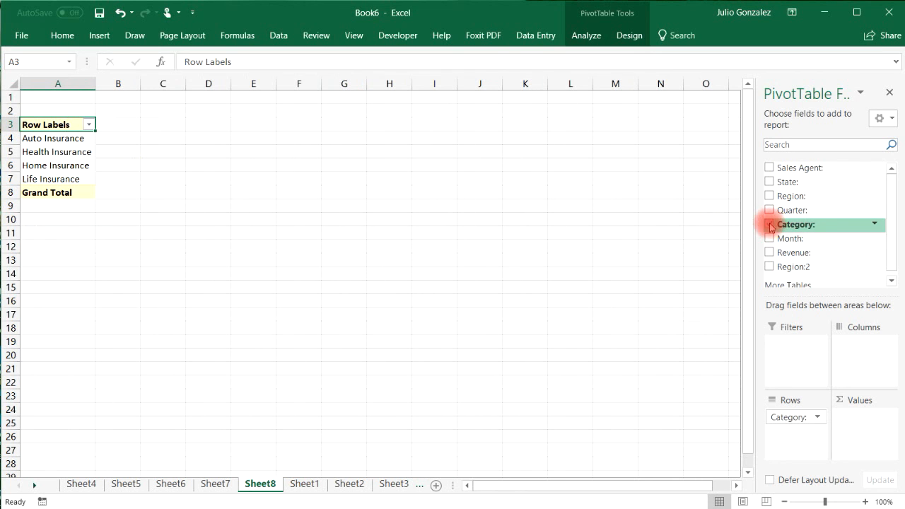
left_click(769, 252)
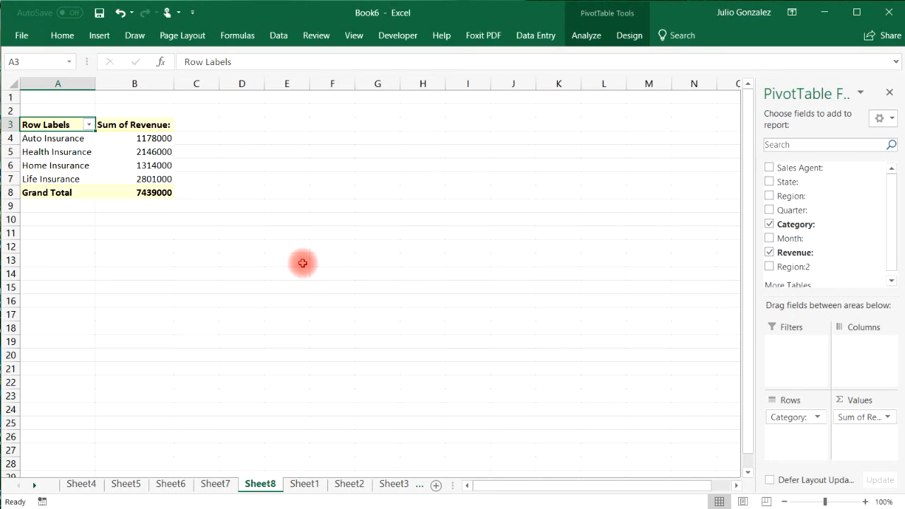
Select the entire pivot table for charting.
left_click(74, 167)
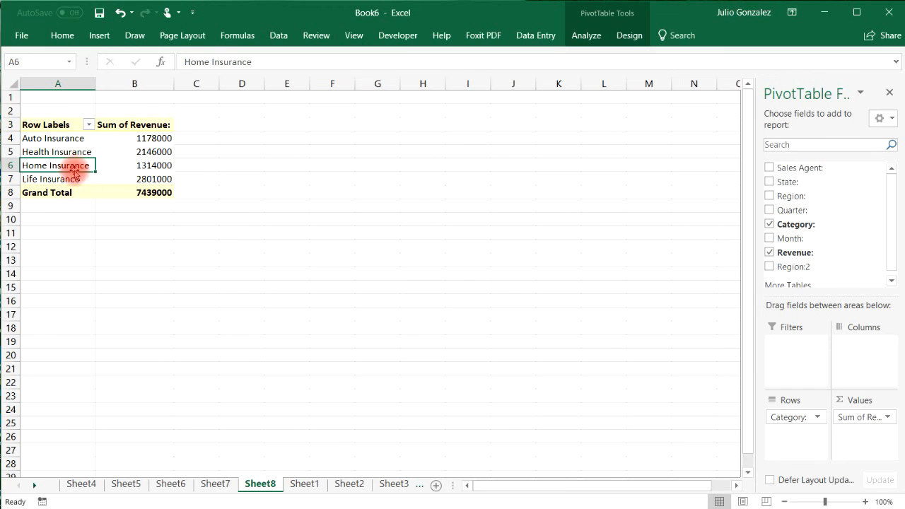
key("ctrl+a")
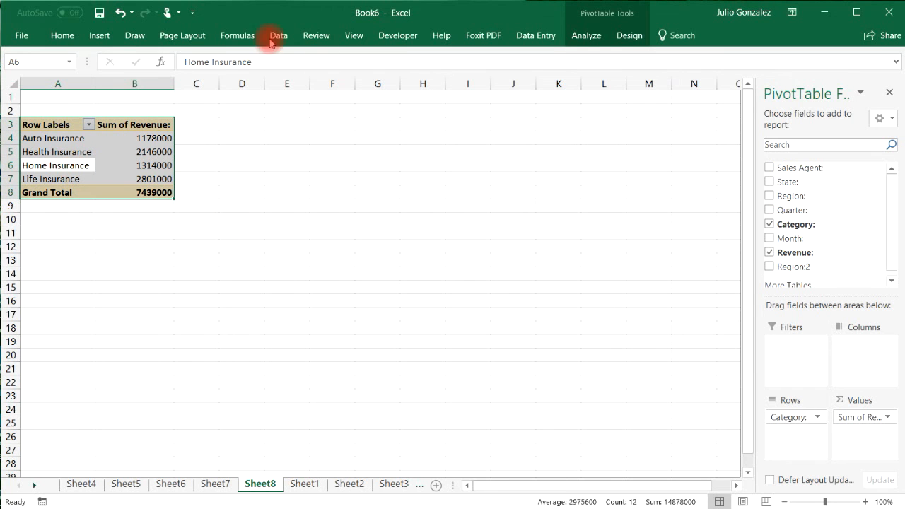
left_click(99, 36)
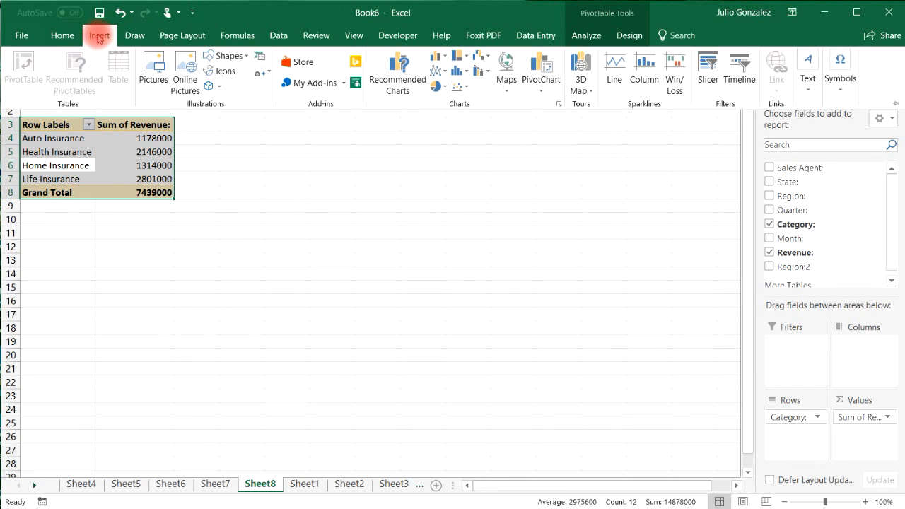
left_click(551, 89)
Insert a Doughnut PivotChart of Sum of Revenue by Category.
left_click(550, 105)
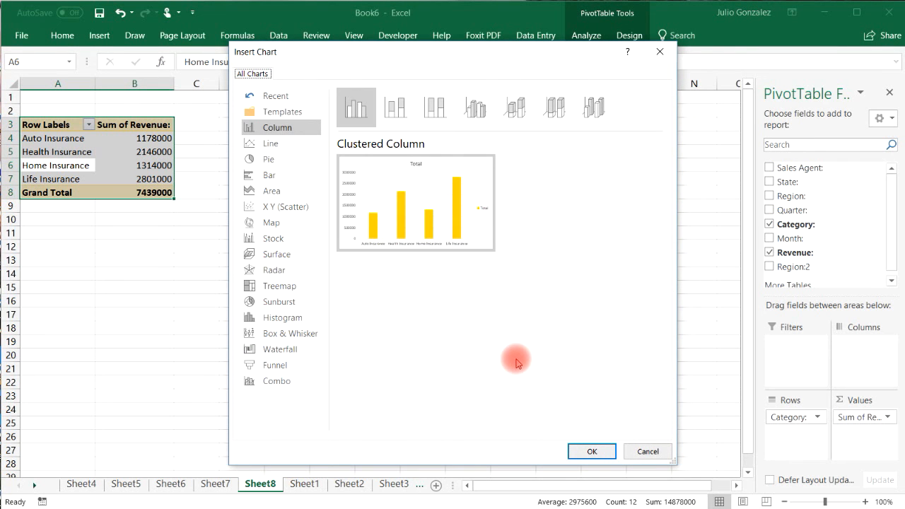
left_click(269, 161)
left_click(514, 107)
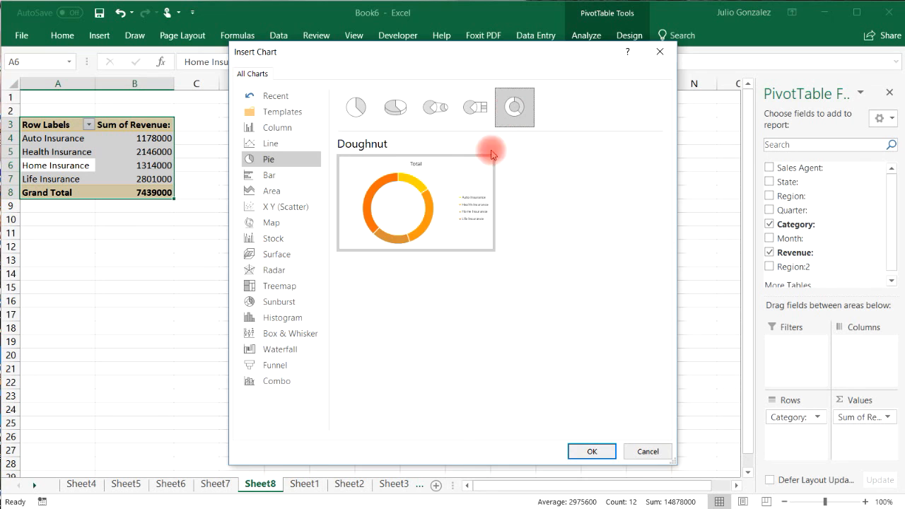
left_click(574, 446)
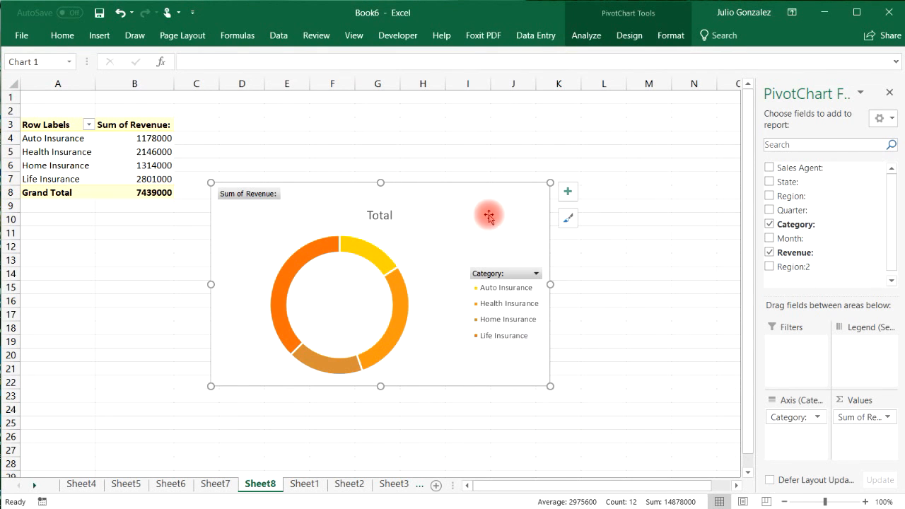
left_click(569, 220)
left_click(636, 219)
Apply a Colorful palette to the doughnut, then switch the workbook to the Blue Warm theme.
mouse_move(735, 273)
left_mouse_down()
mouse_move(735, 382)
mouse_move(733, 262)
left_mouse_up()
left_click(678, 277)
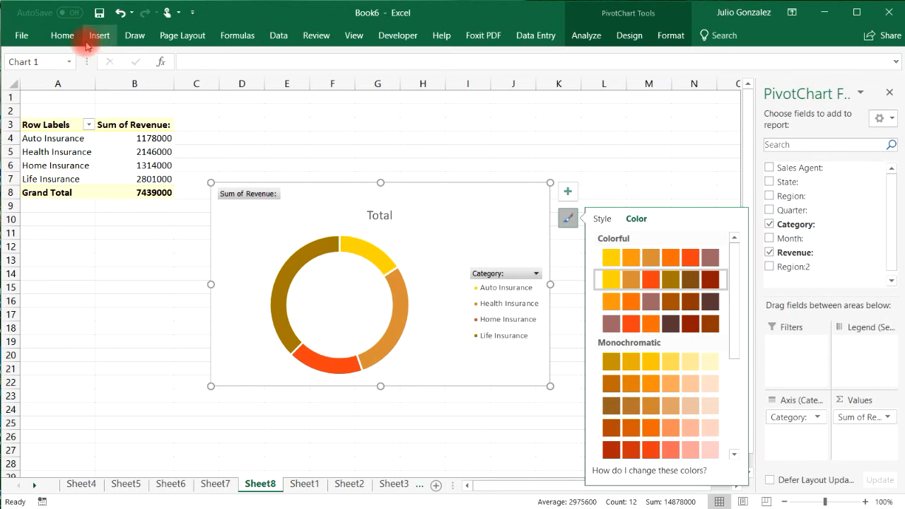
left_click(181, 35)
left_click(71, 56)
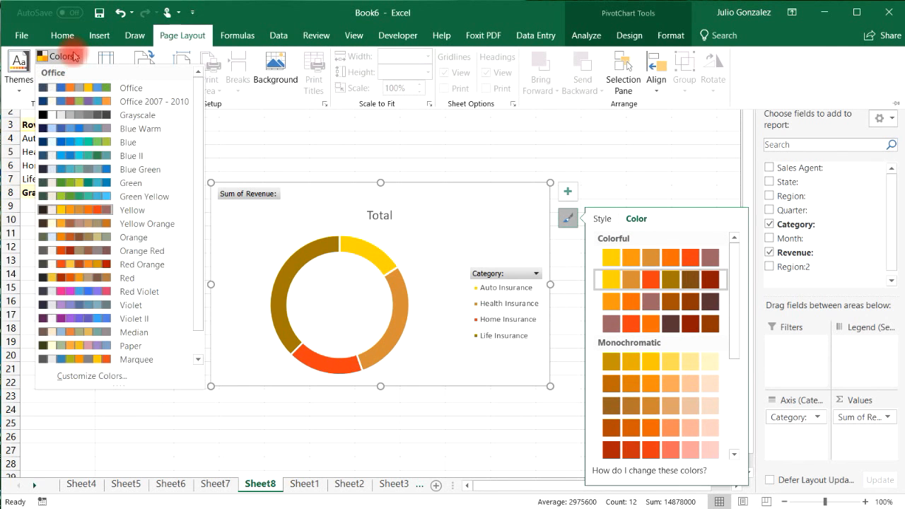
left_click(74, 135)
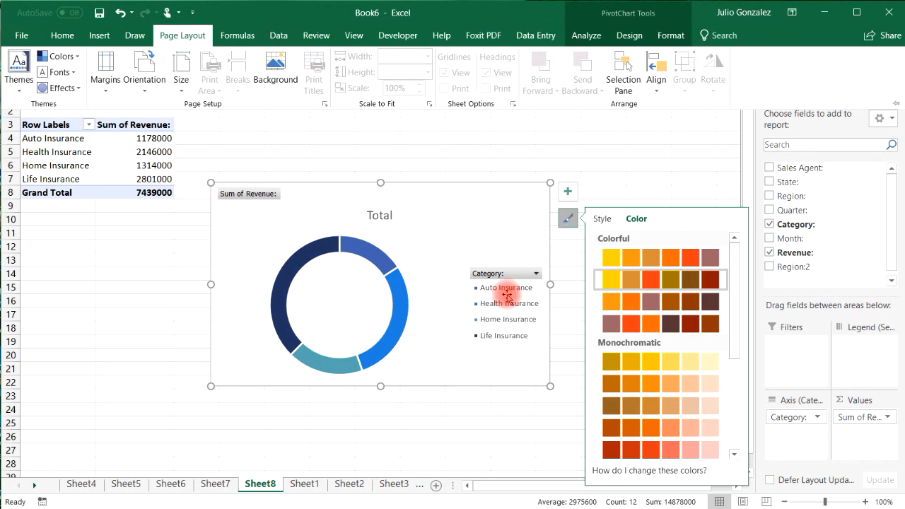
left_click(385, 216)
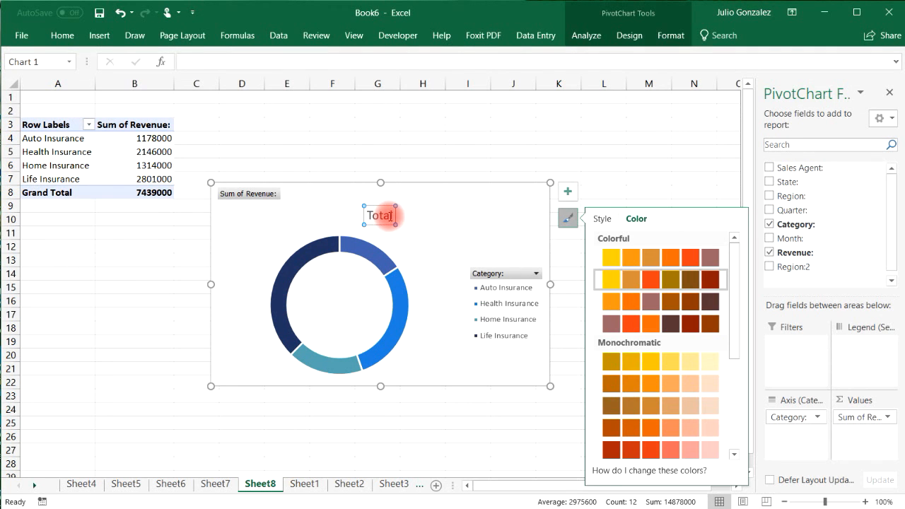
Title the doughnut chart 'Sales Revenue By Category'.
left_click(389, 216)
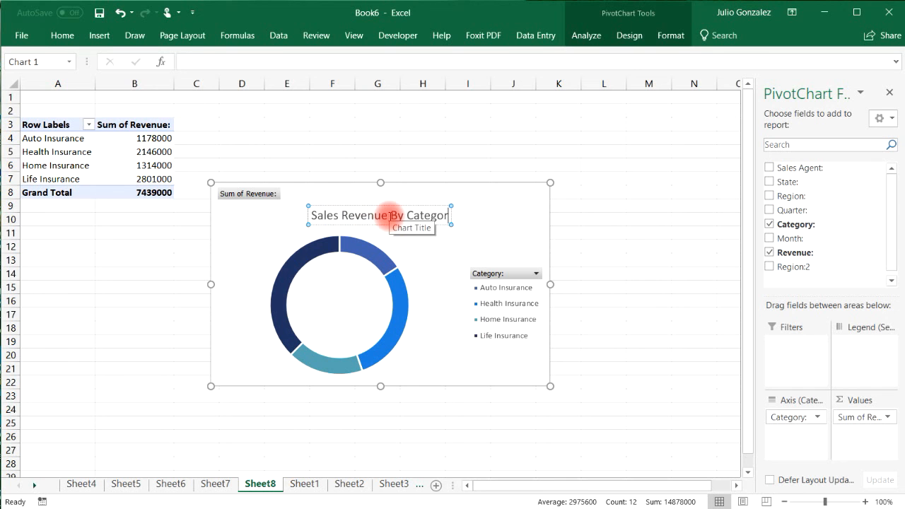
left_click(668, 219)
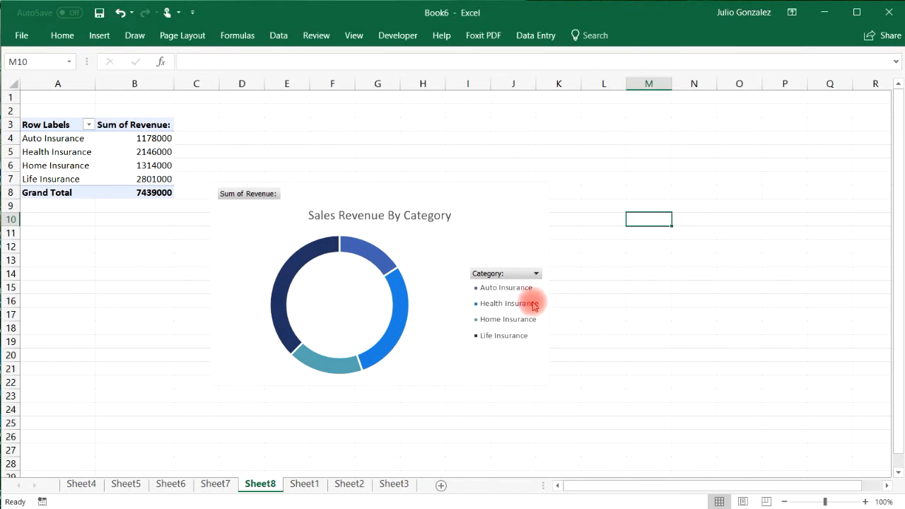
left_click(474, 225)
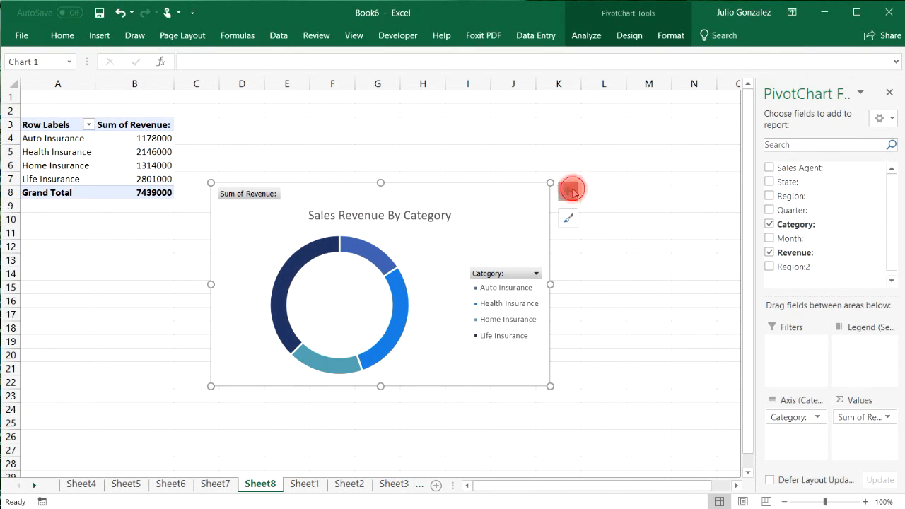
Try Data Callout labels on the doughnut chart.
left_click(570, 191)
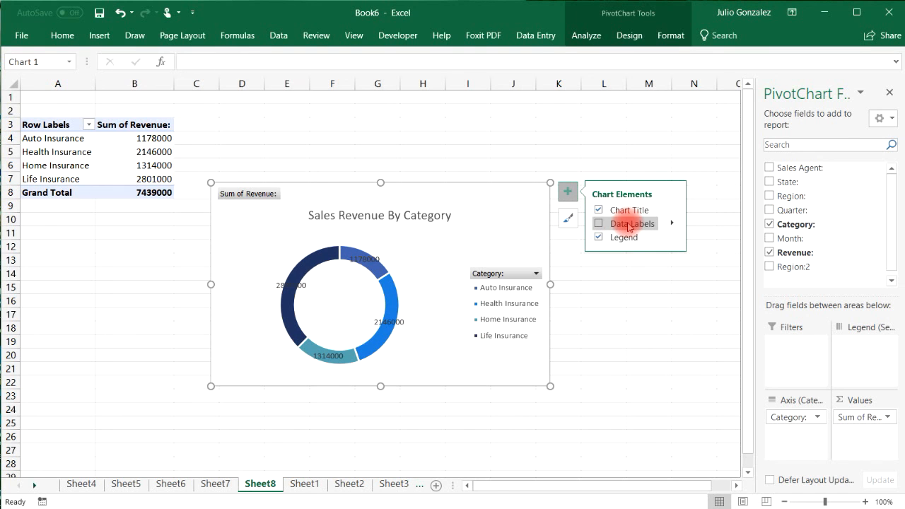
left_click(670, 225)
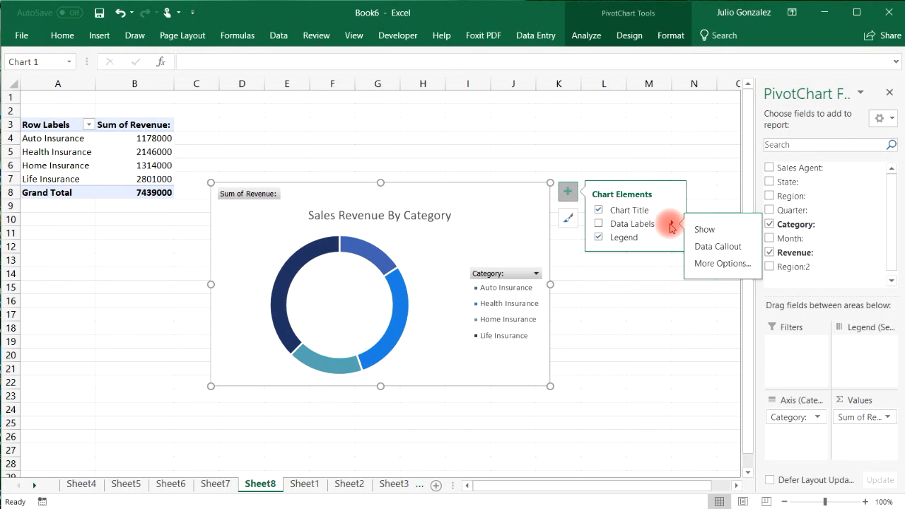
left_click(701, 246)
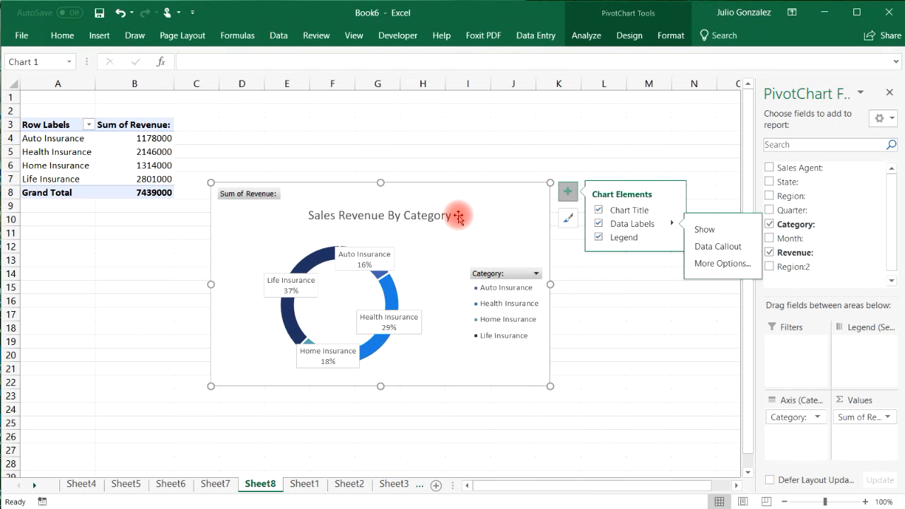
left_click(584, 258)
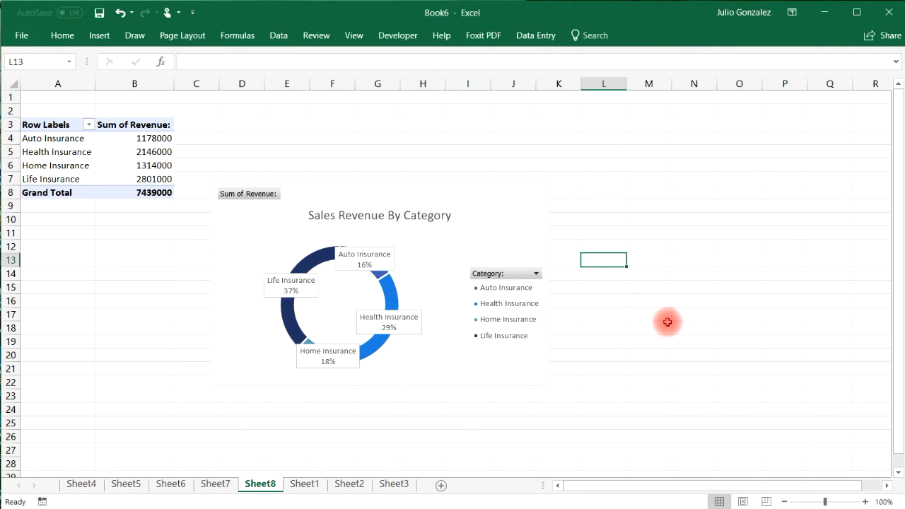
left_click(516, 233)
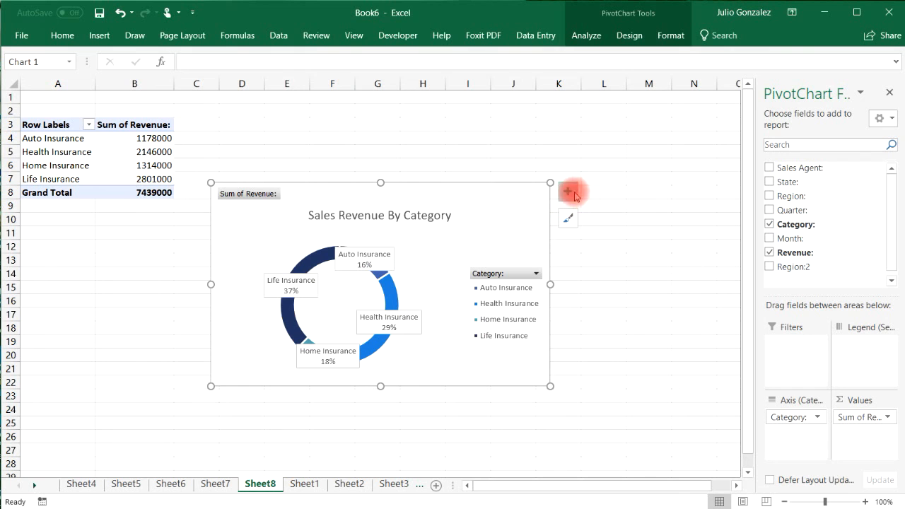
Keep the category legend, remove the data labels and make the doughnut chart narrower.
left_click(569, 191)
left_click(597, 238)
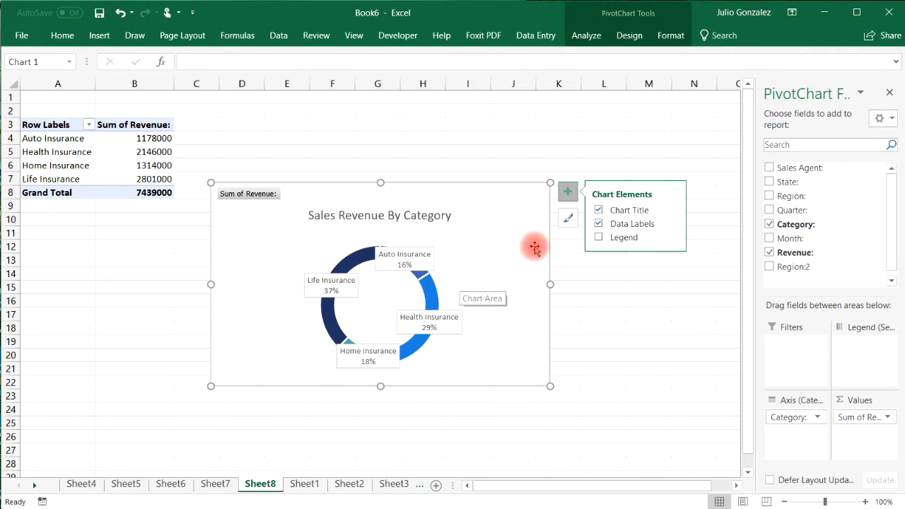
left_click(596, 237)
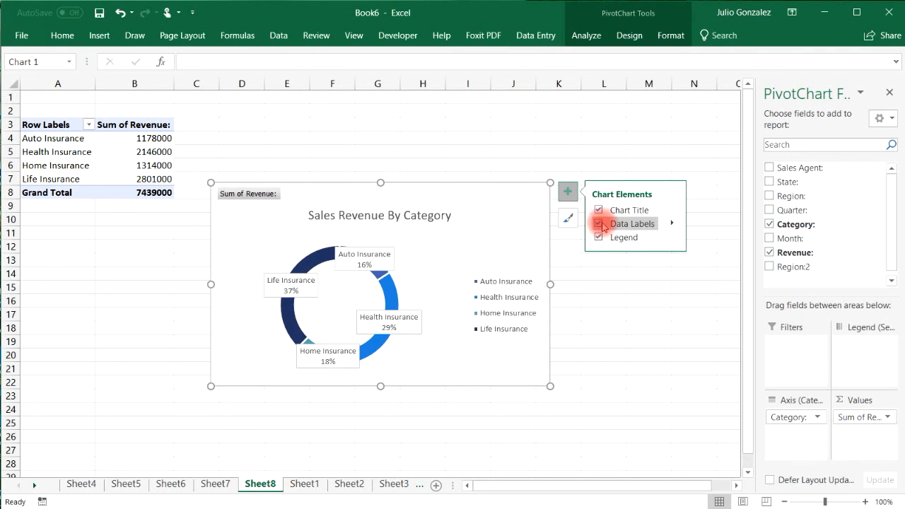
left_click(671, 223)
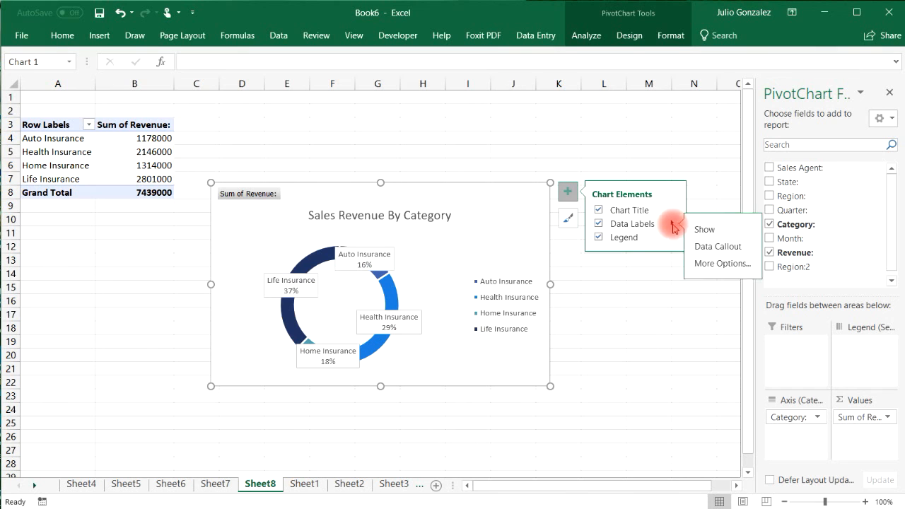
left_click(598, 224)
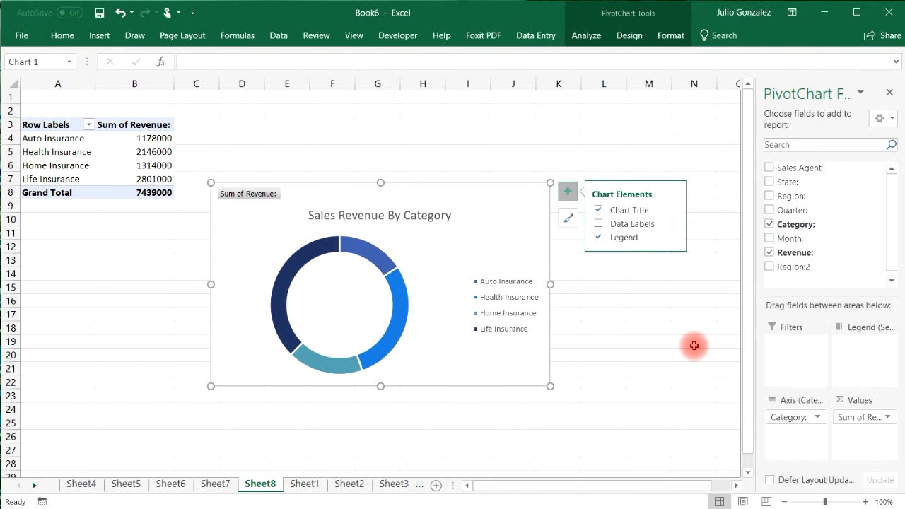
left_click_drag(549, 184, 549, 210)
Copy the Sales Revenue By Category doughnut chart.
right_click(501, 243)
left_click(534, 232)
left_click(390, 485)
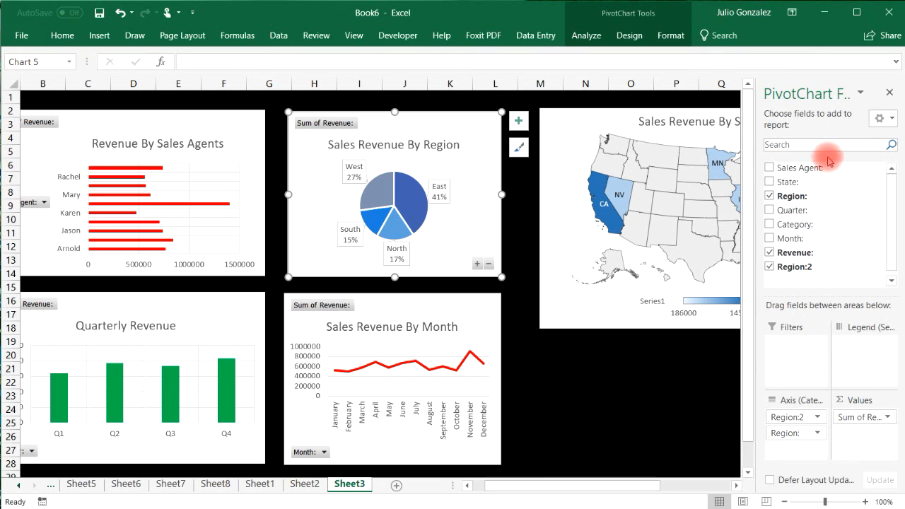
Make the Sheet3 state map chart shorter.
left_click(889, 93)
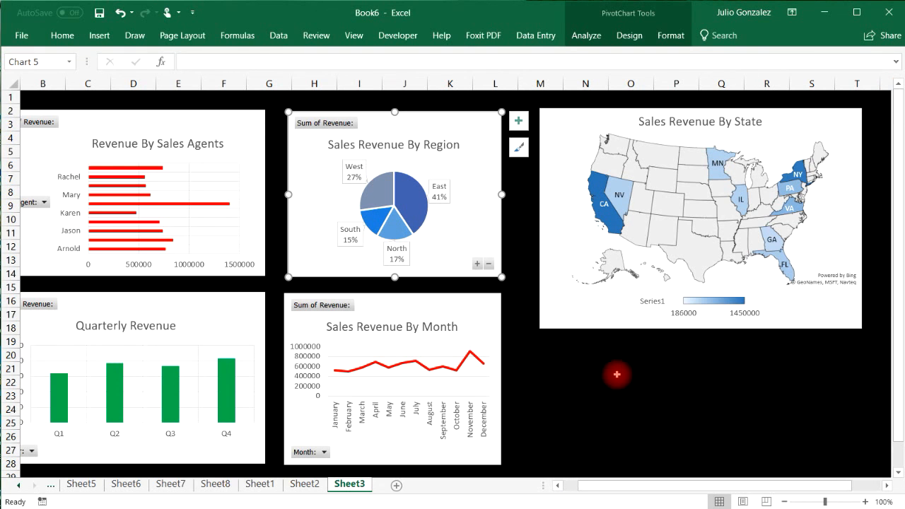
left_click(841, 301)
left_click_drag(862, 328, 859, 286)
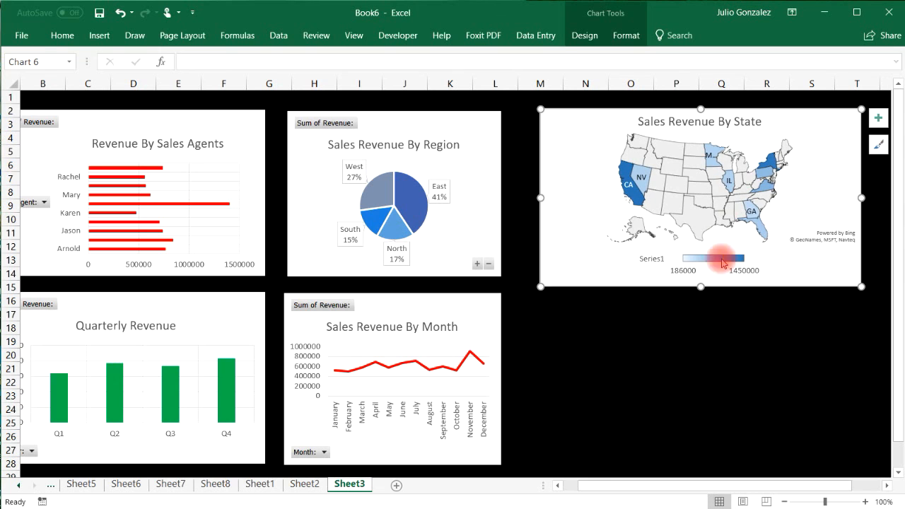
Paste the doughnut chart into the dashboard's lower-right slot beneath the map.
left_click(647, 366)
key("ctrl+v")
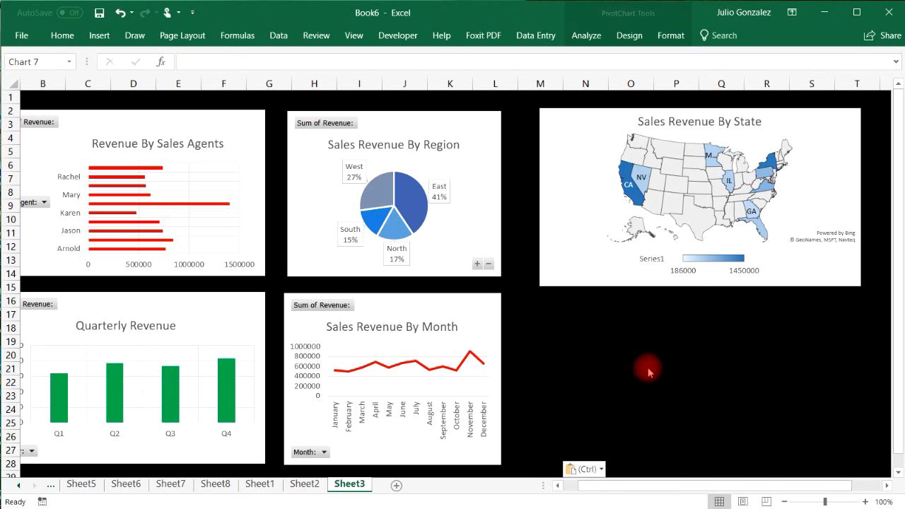
left_click(726, 389)
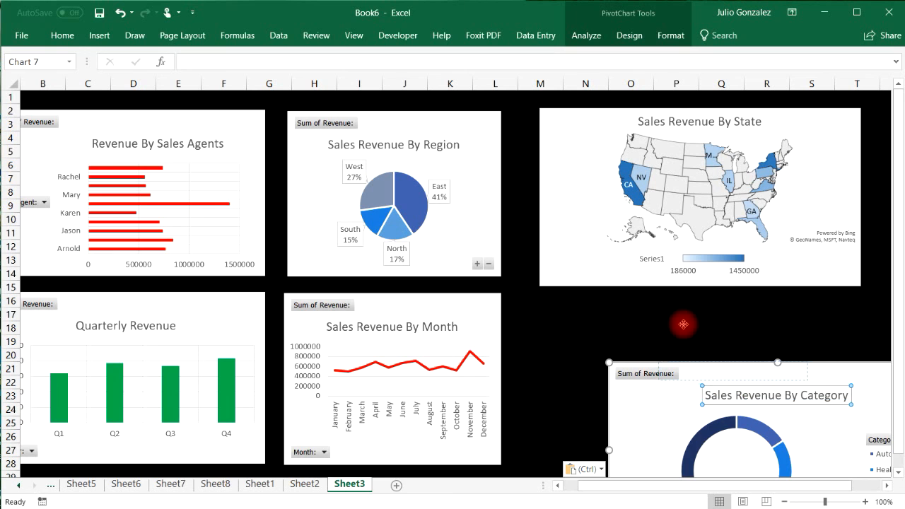
left_click_drag(767, 404, 723, 379)
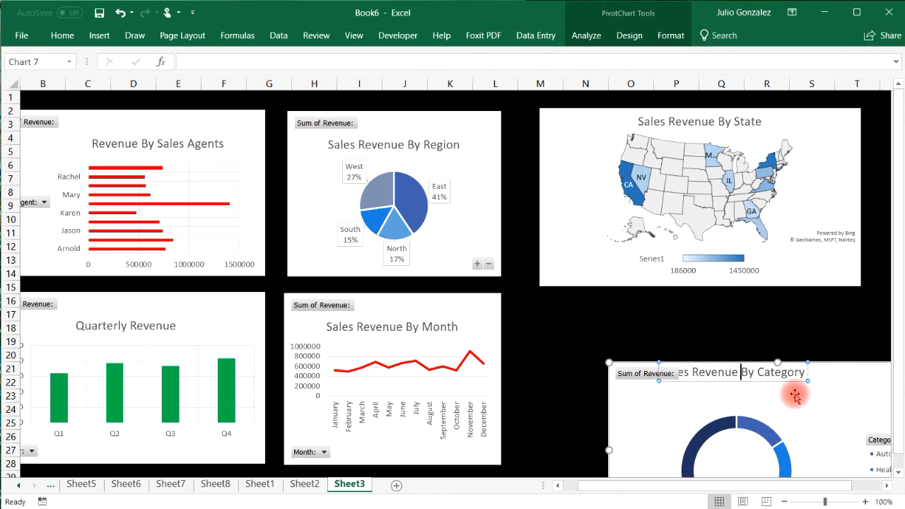
left_click_drag(832, 392, 784, 306)
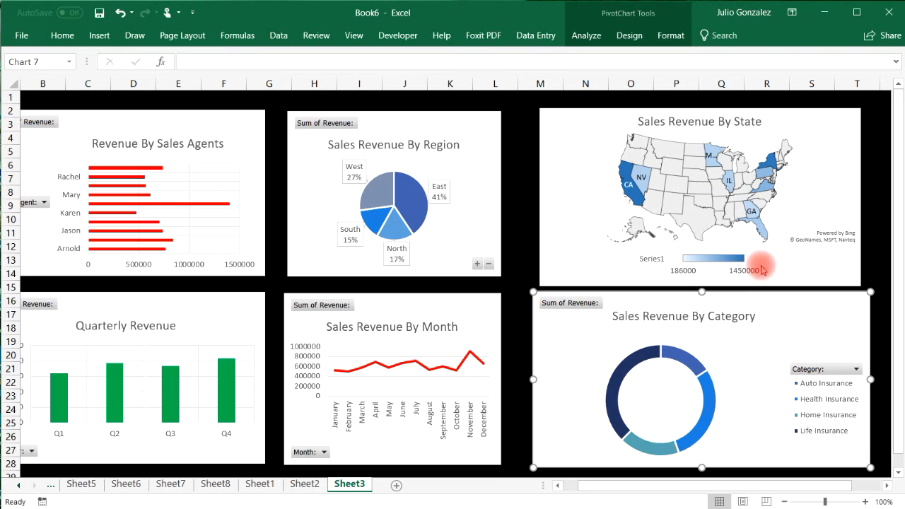
Nudge the state map chart upward and trim its width and top edge, narrowing the Category doughnut too.
left_click(803, 160)
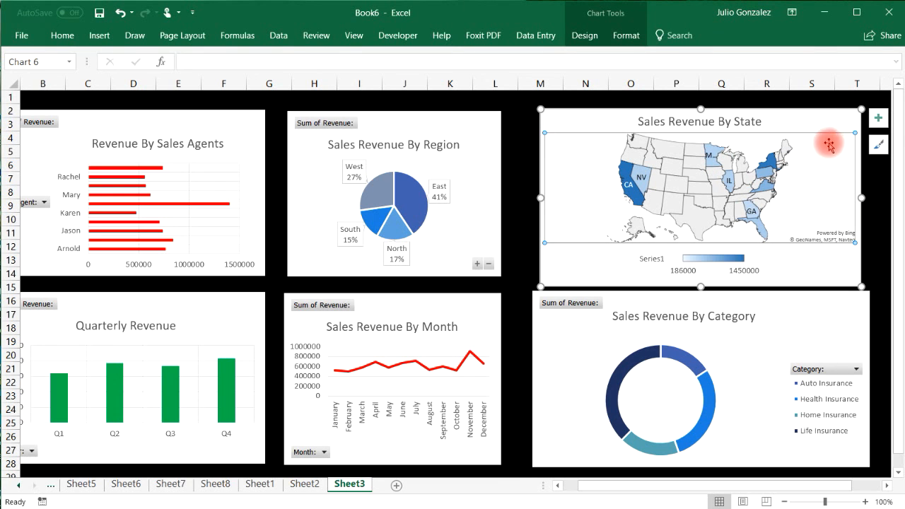
left_click_drag(826, 122, 826, 114)
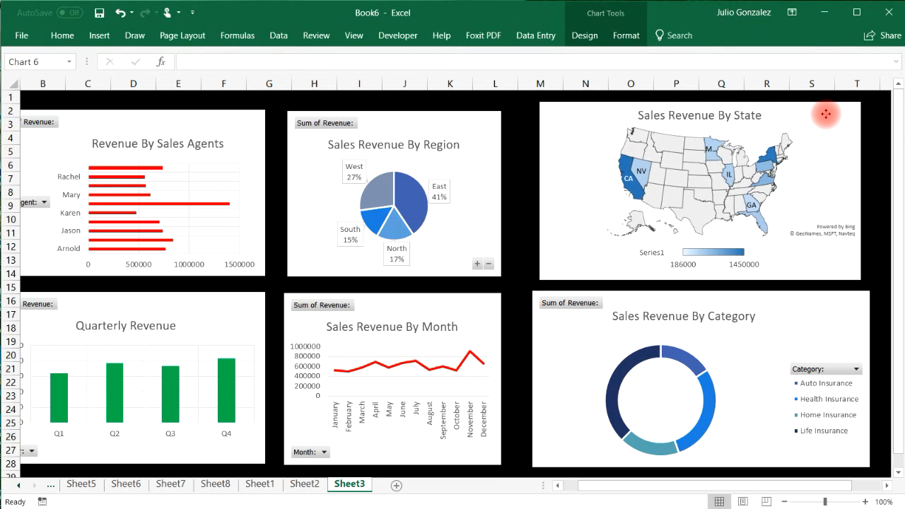
left_click(869, 291)
left_click_drag(869, 291, 848, 295)
left_click(855, 106)
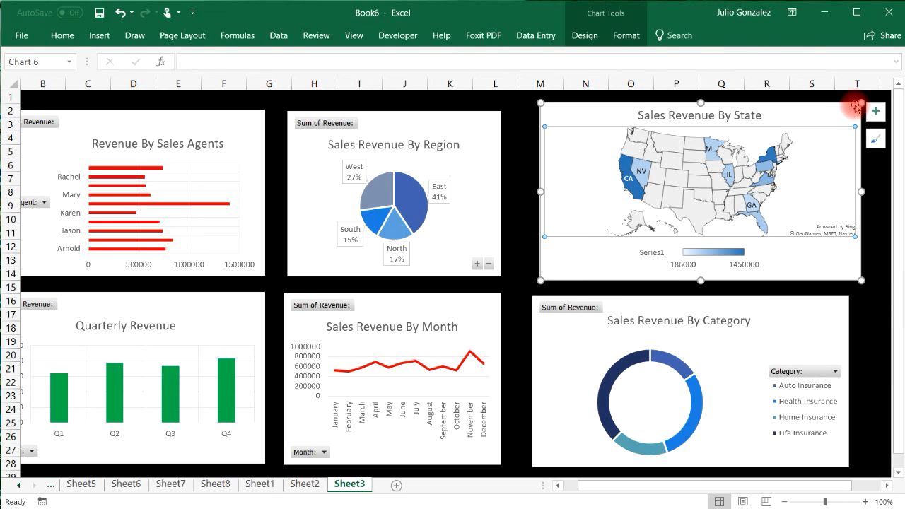
left_click_drag(856, 104, 843, 107)
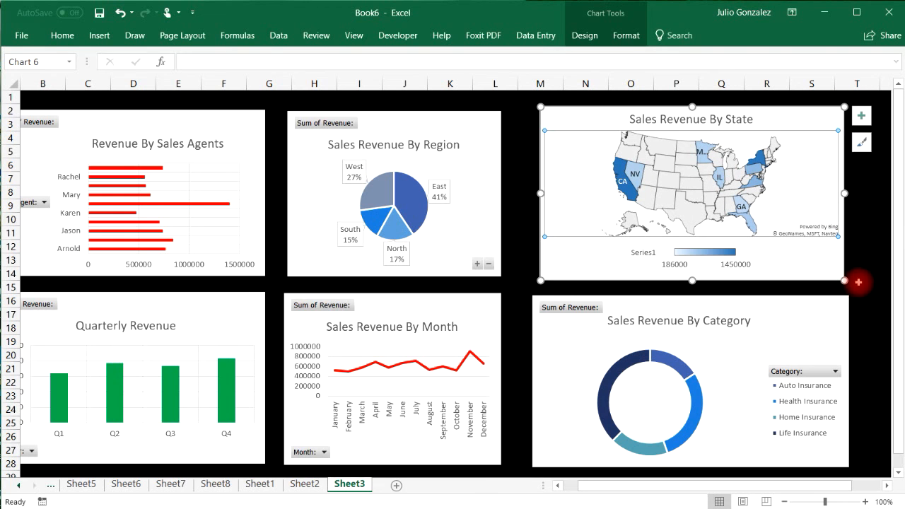
left_click_drag(845, 282, 840, 277)
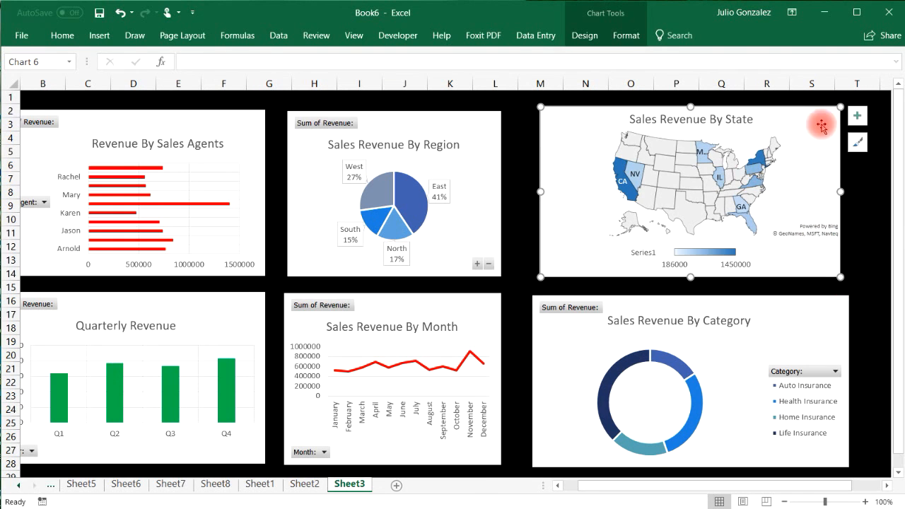
left_click_drag(838, 107, 806, 122)
Resize the Category doughnut chart so its edges line up with the neighbouring charts.
left_click(820, 319)
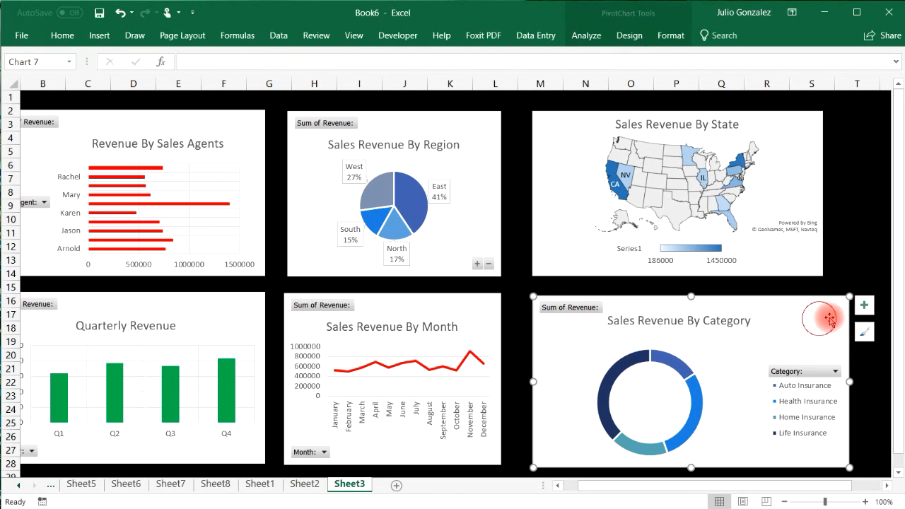
left_click_drag(849, 296, 824, 297)
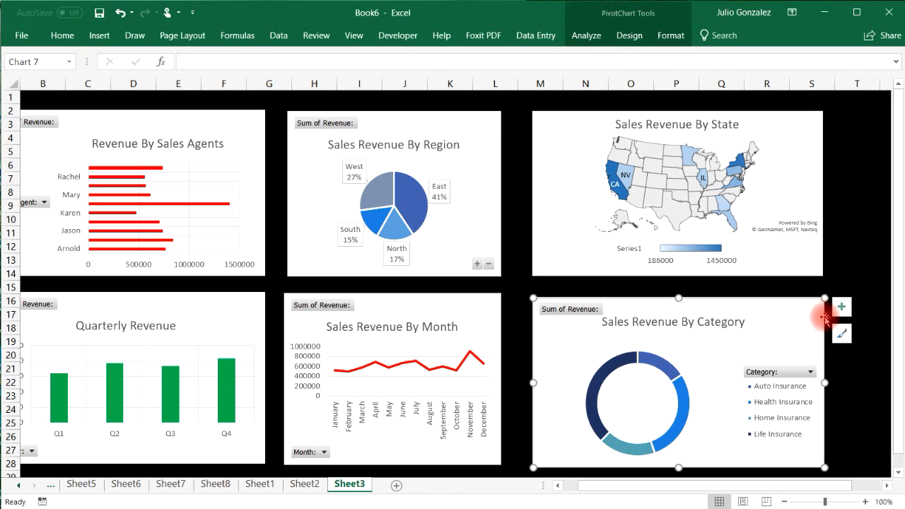
left_click_drag(709, 486, 680, 486)
left_click(705, 410)
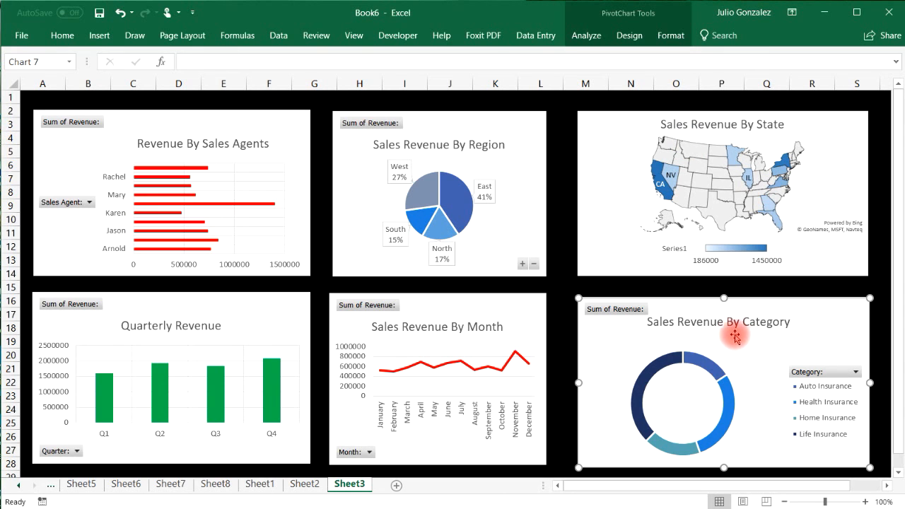
mouse_move(708, 354)
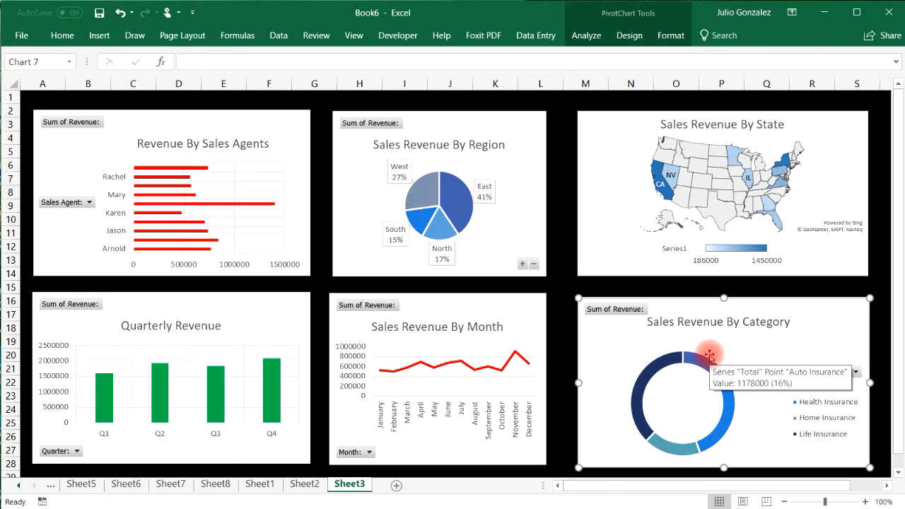